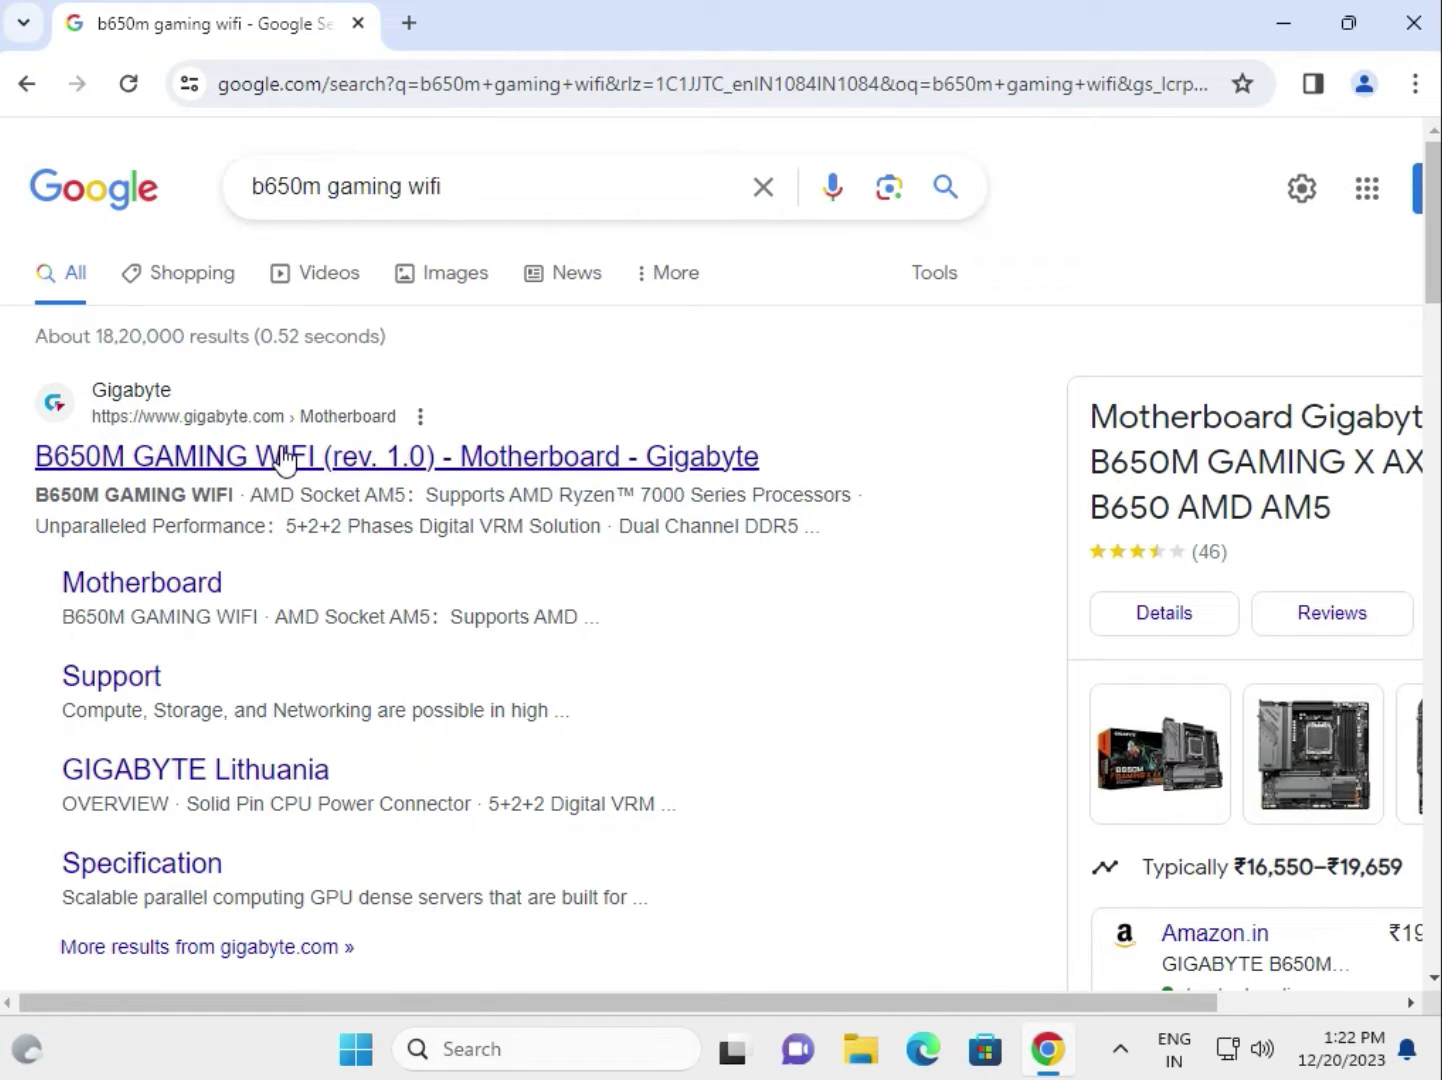
- Open the first Gigabyte search result, B650M GAMING WIFI (rev. 1.0), in a new browser tab
triple_click(384, 191)
left_click(203, 209)
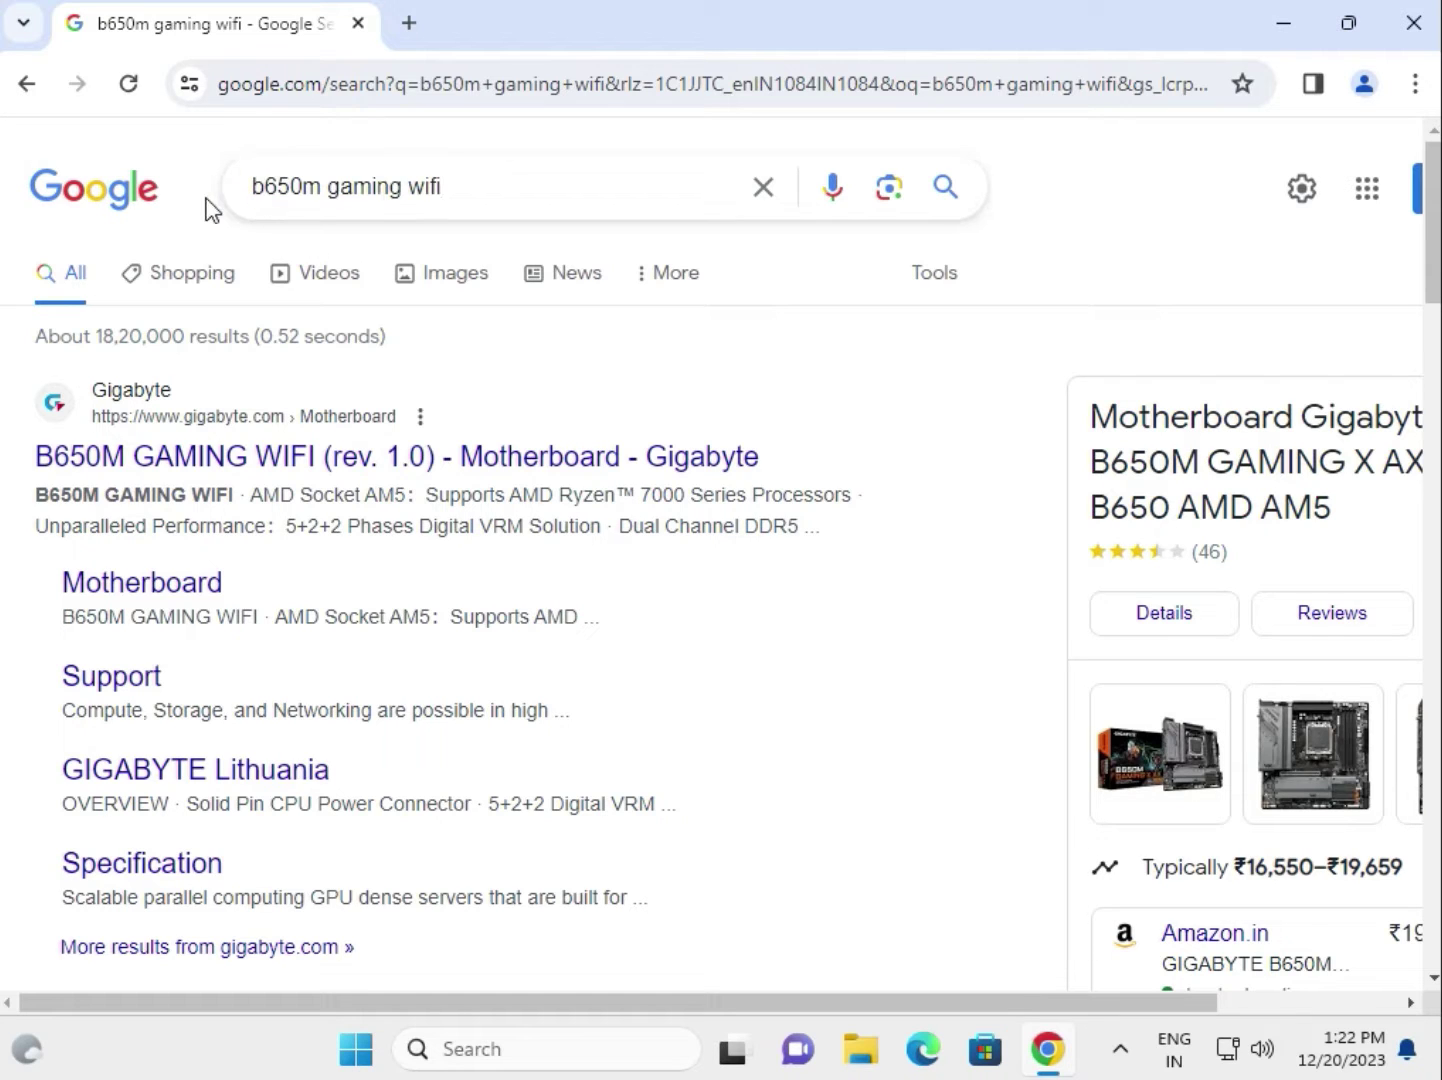
right_click(260, 465)
left_click(297, 481)
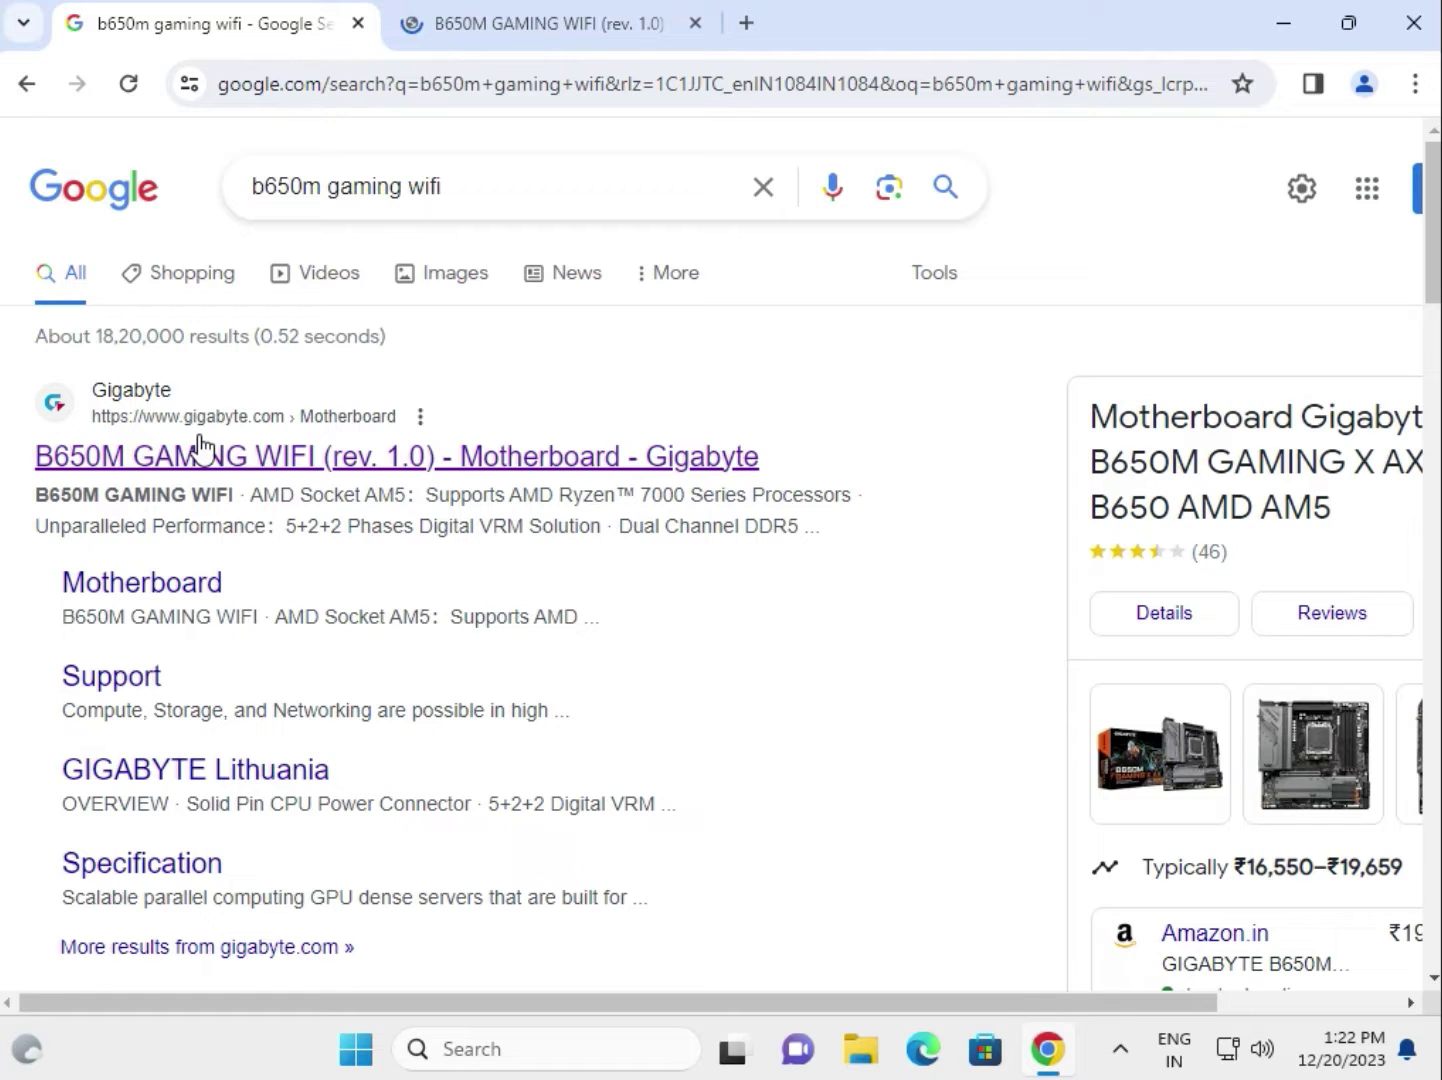
- Show the B650M GAMING WIFI support downloads with drivers filtered to Windows 11 64bit
left_click(530, 30)
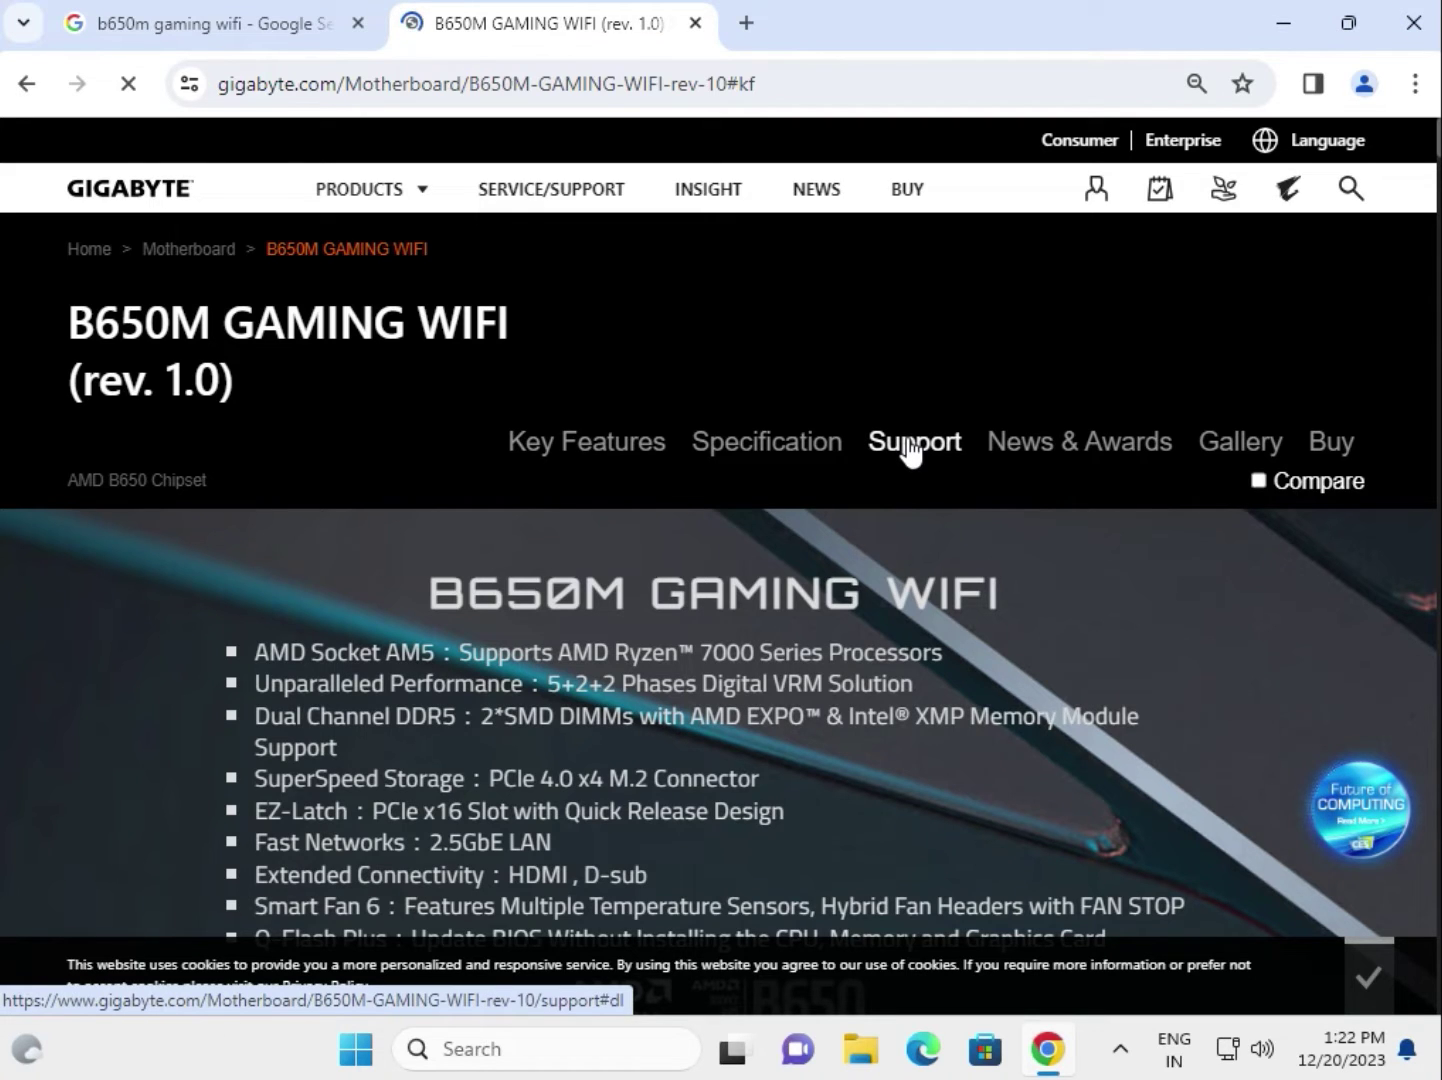
left_click(910, 445)
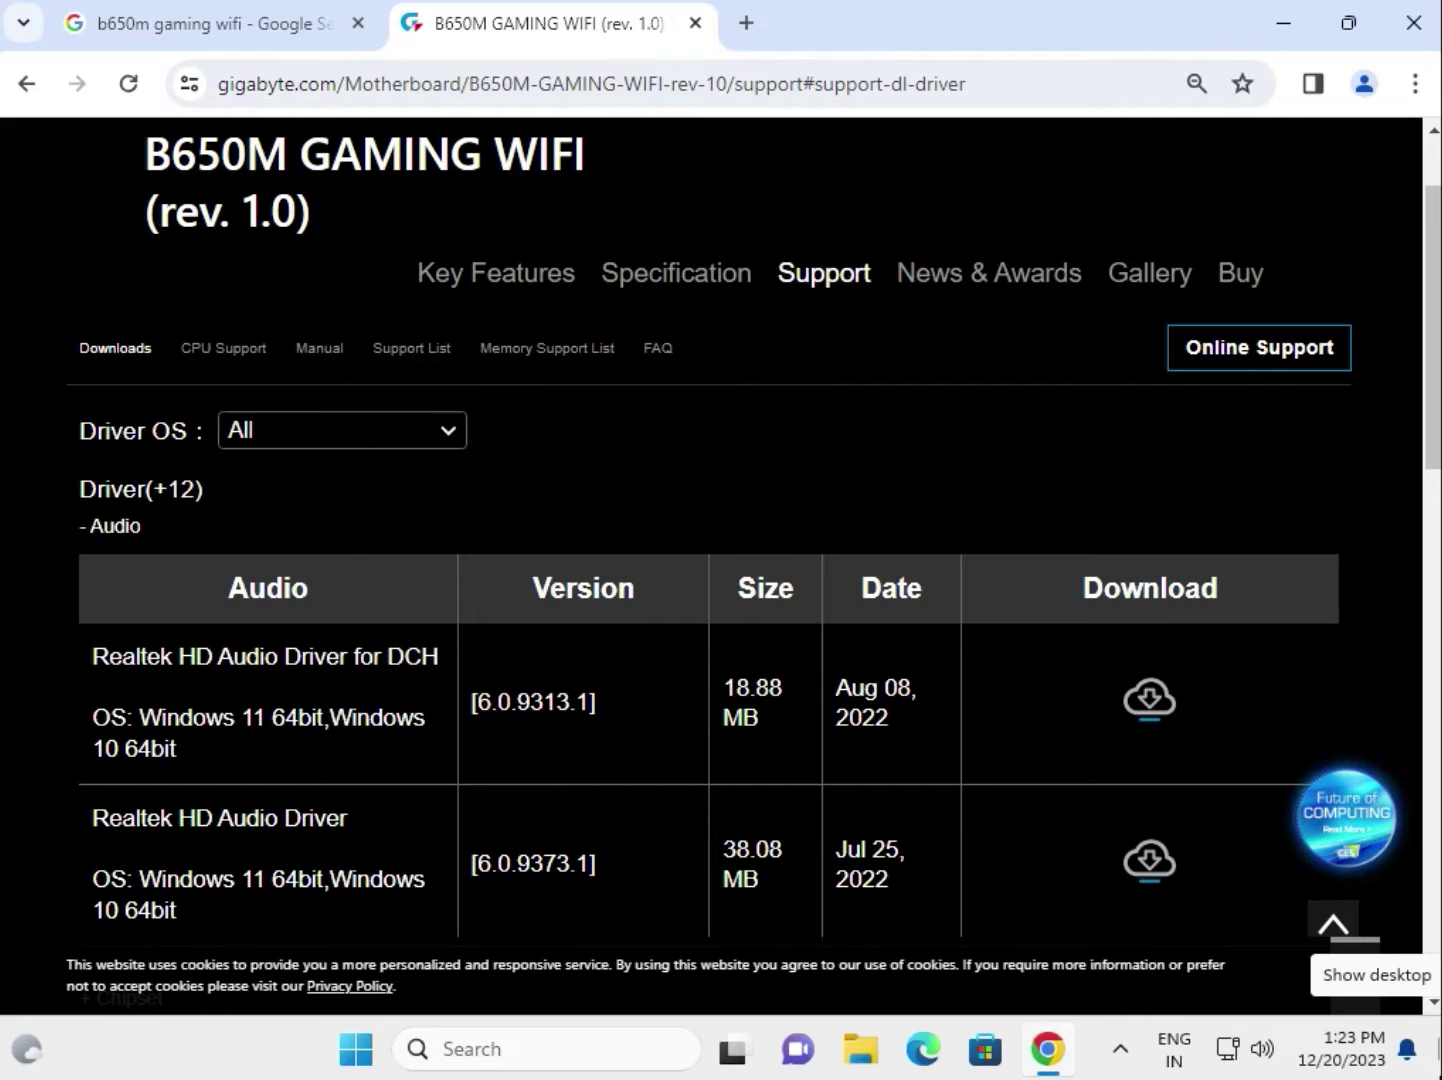
left_click(345, 432)
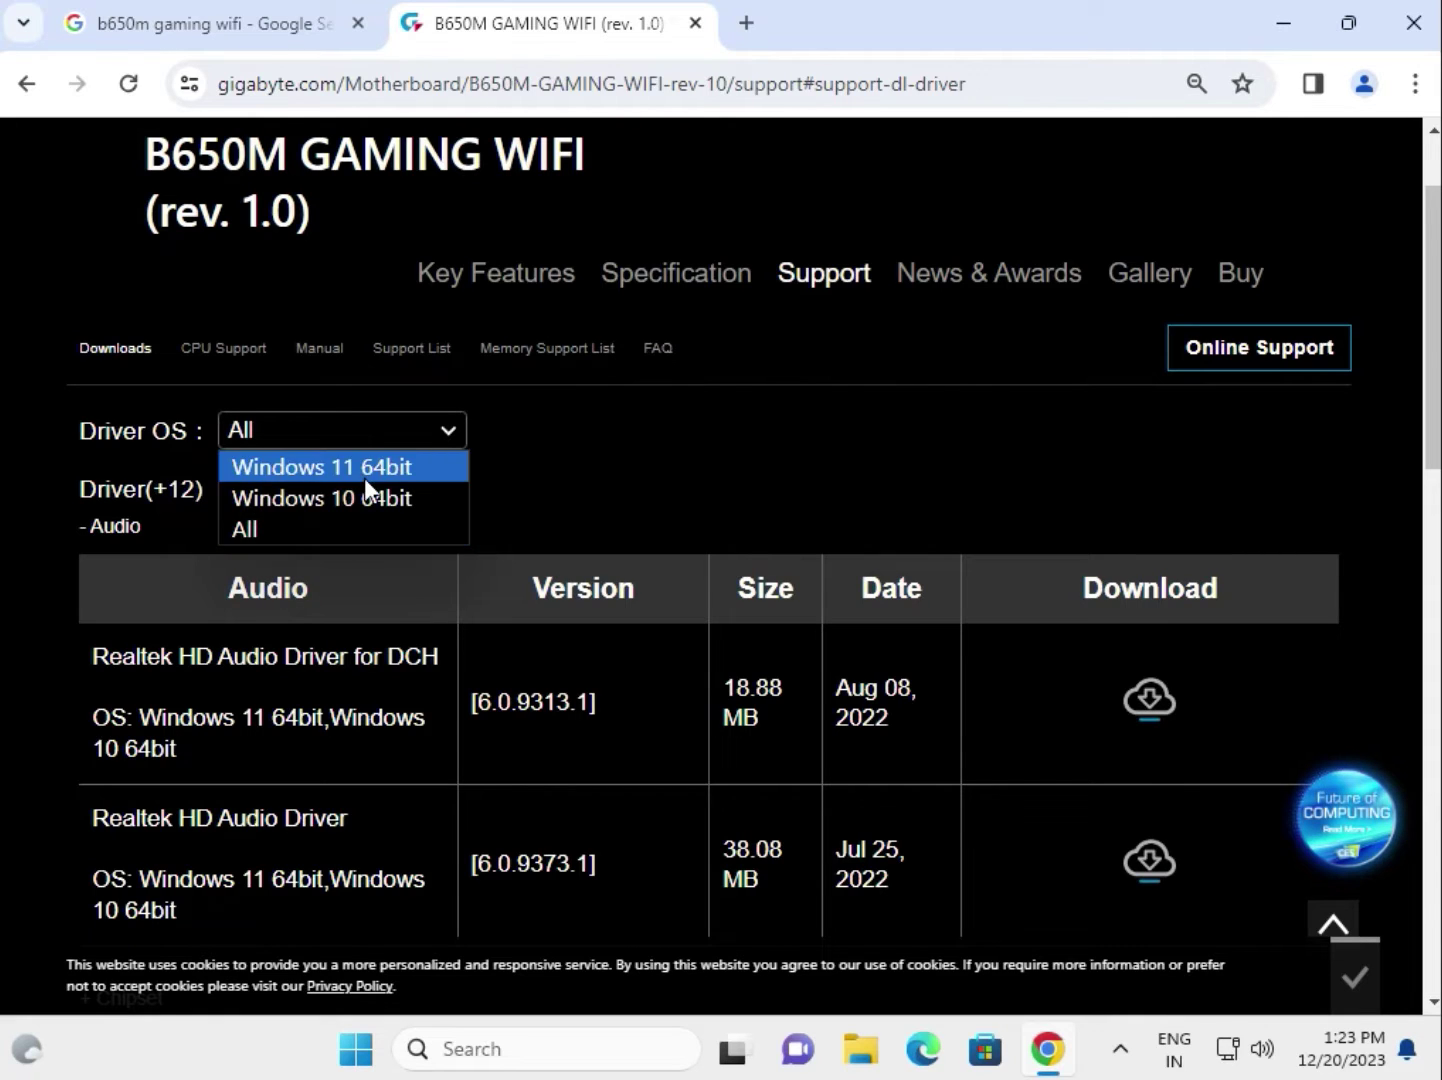
left_click(364, 478)
left_click(364, 440)
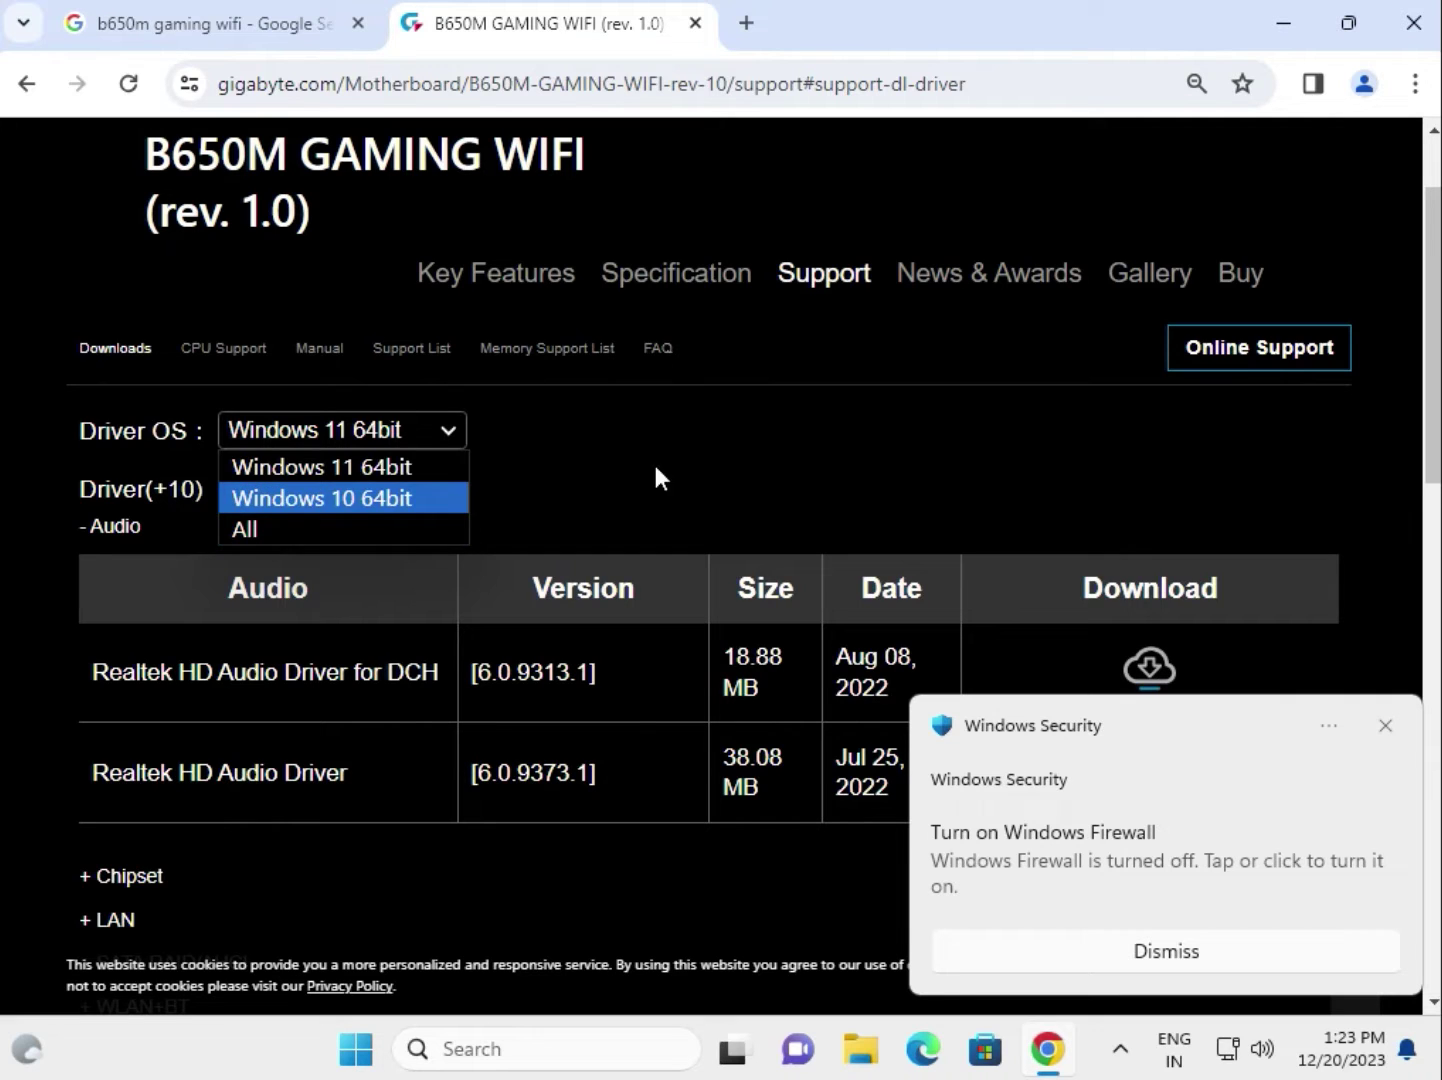
left_click(787, 476)
- Download the Realtek HD Audio Driver for DCH (6.0.9313.1) from the Audio section
left_click(1387, 726)
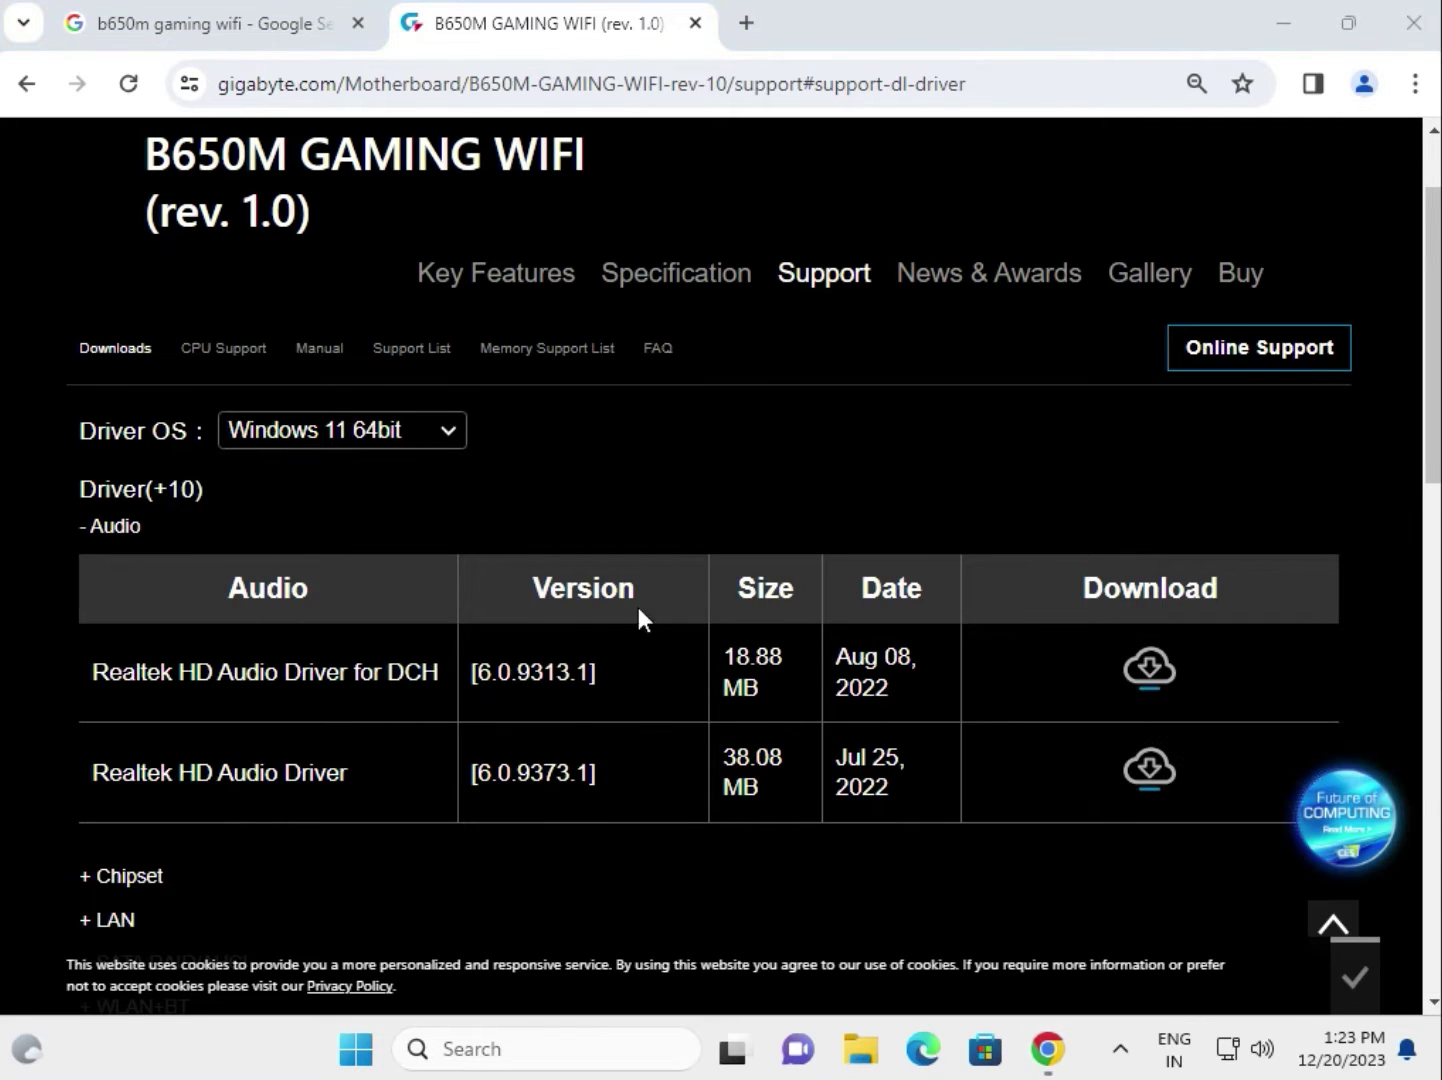
scroll(116, 490, "down", 2)
double_click(130, 384)
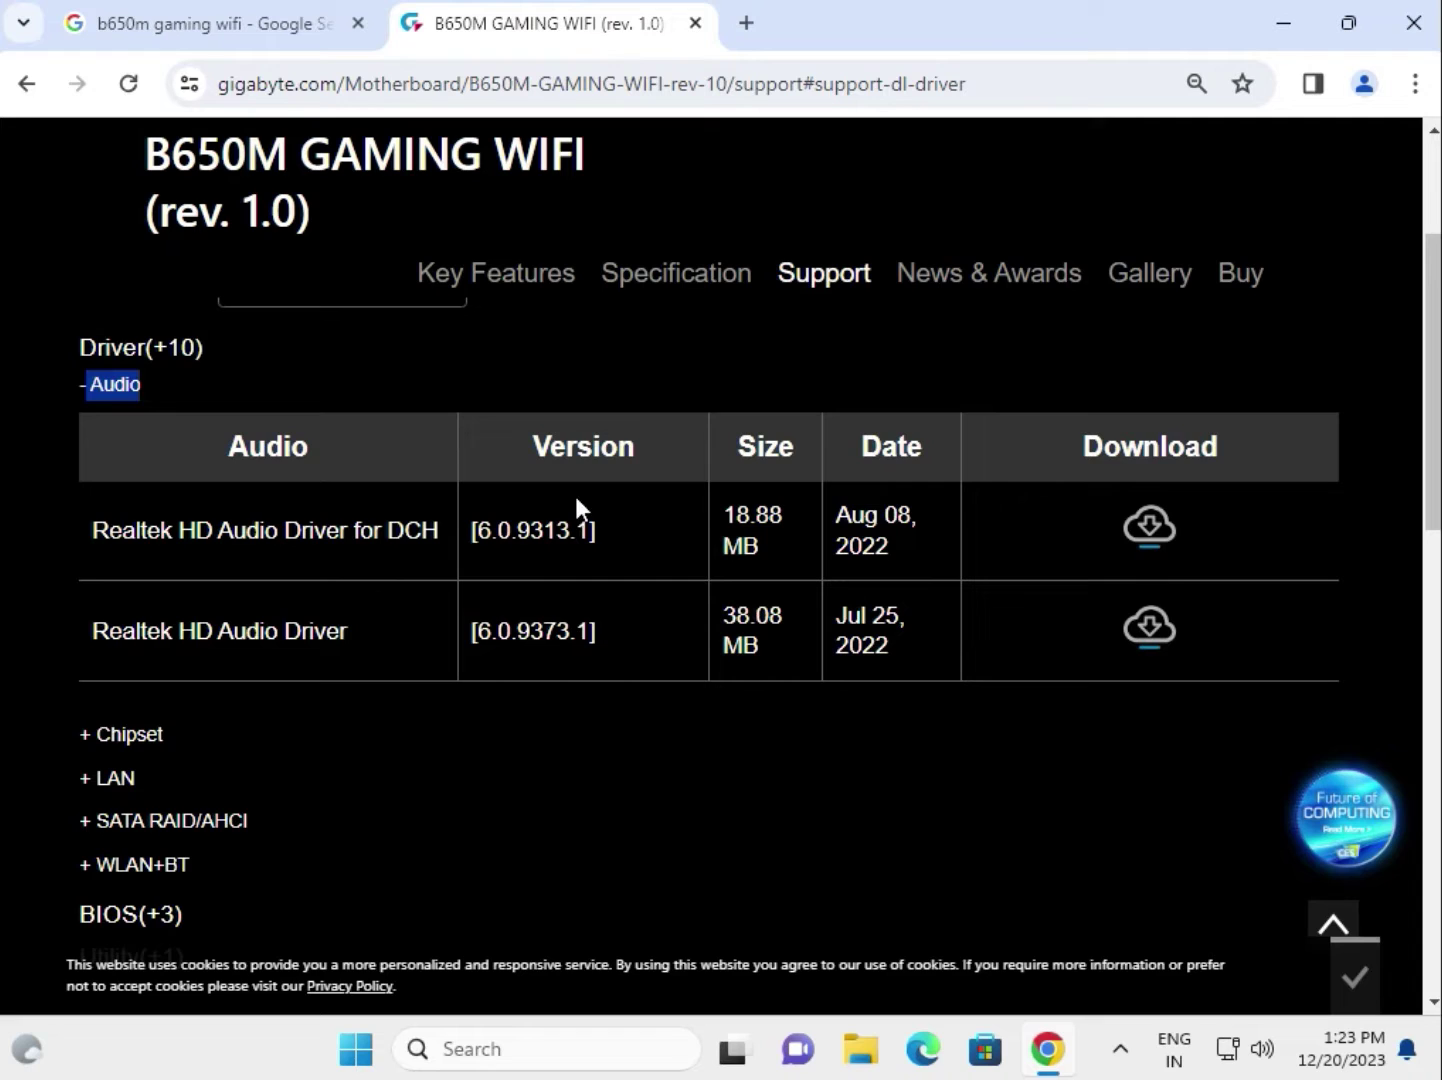
left_click(1150, 530)
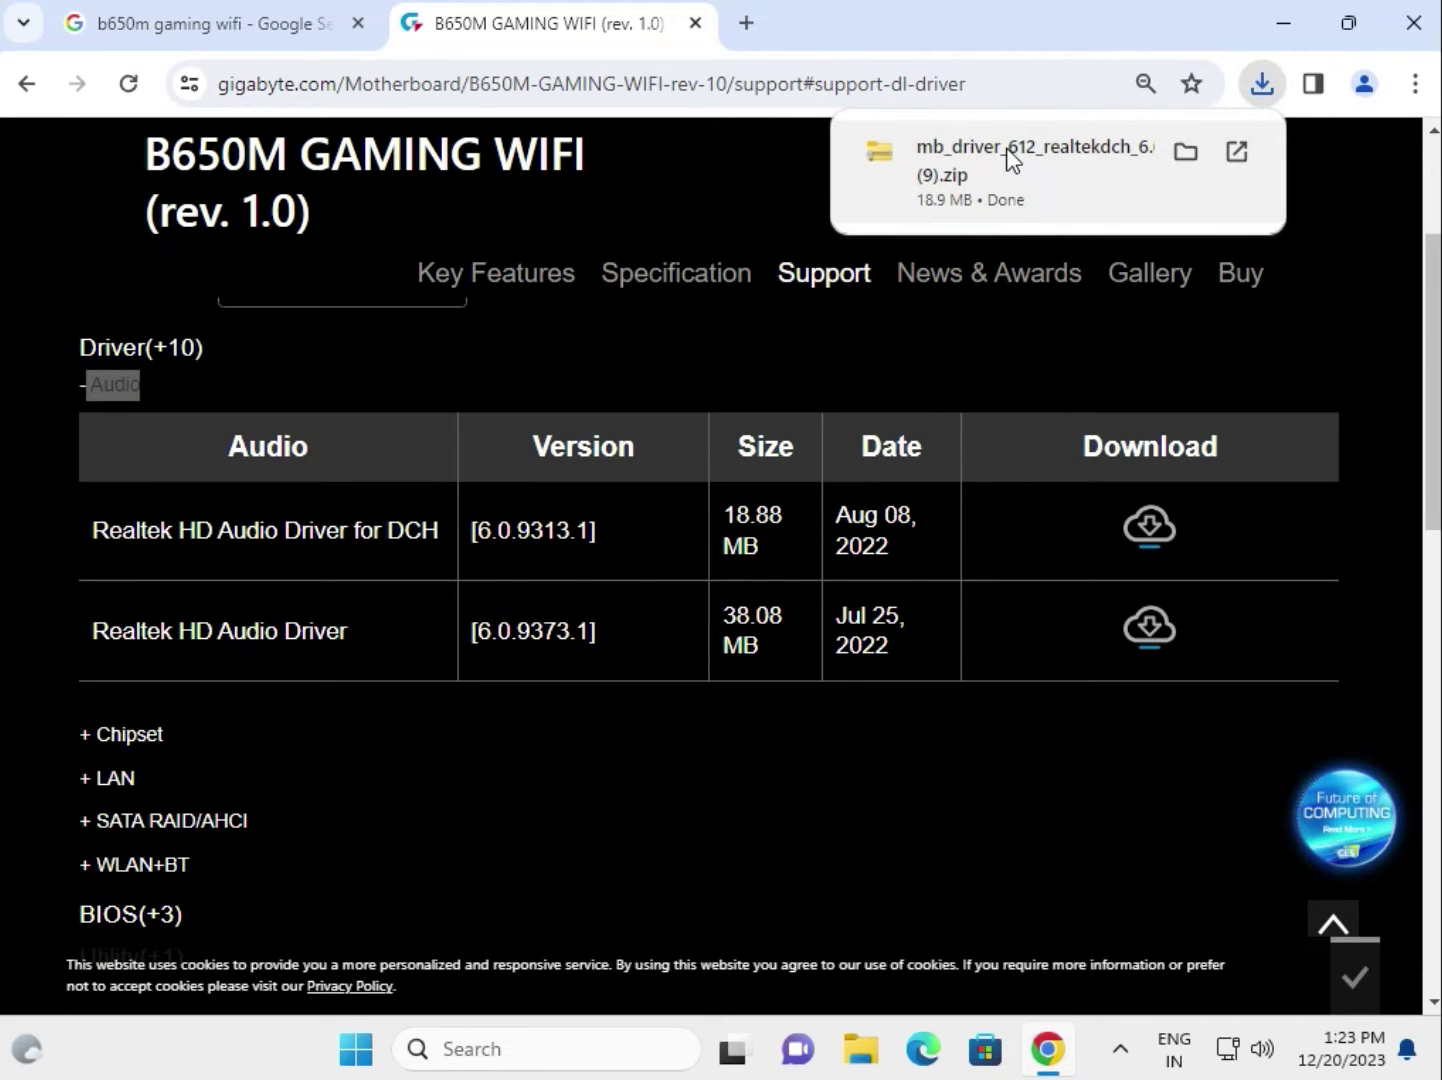
- Run the Realtek HD Audio driver installer from the downloaded zip and approve the UAC prompt
left_click(1012, 160)
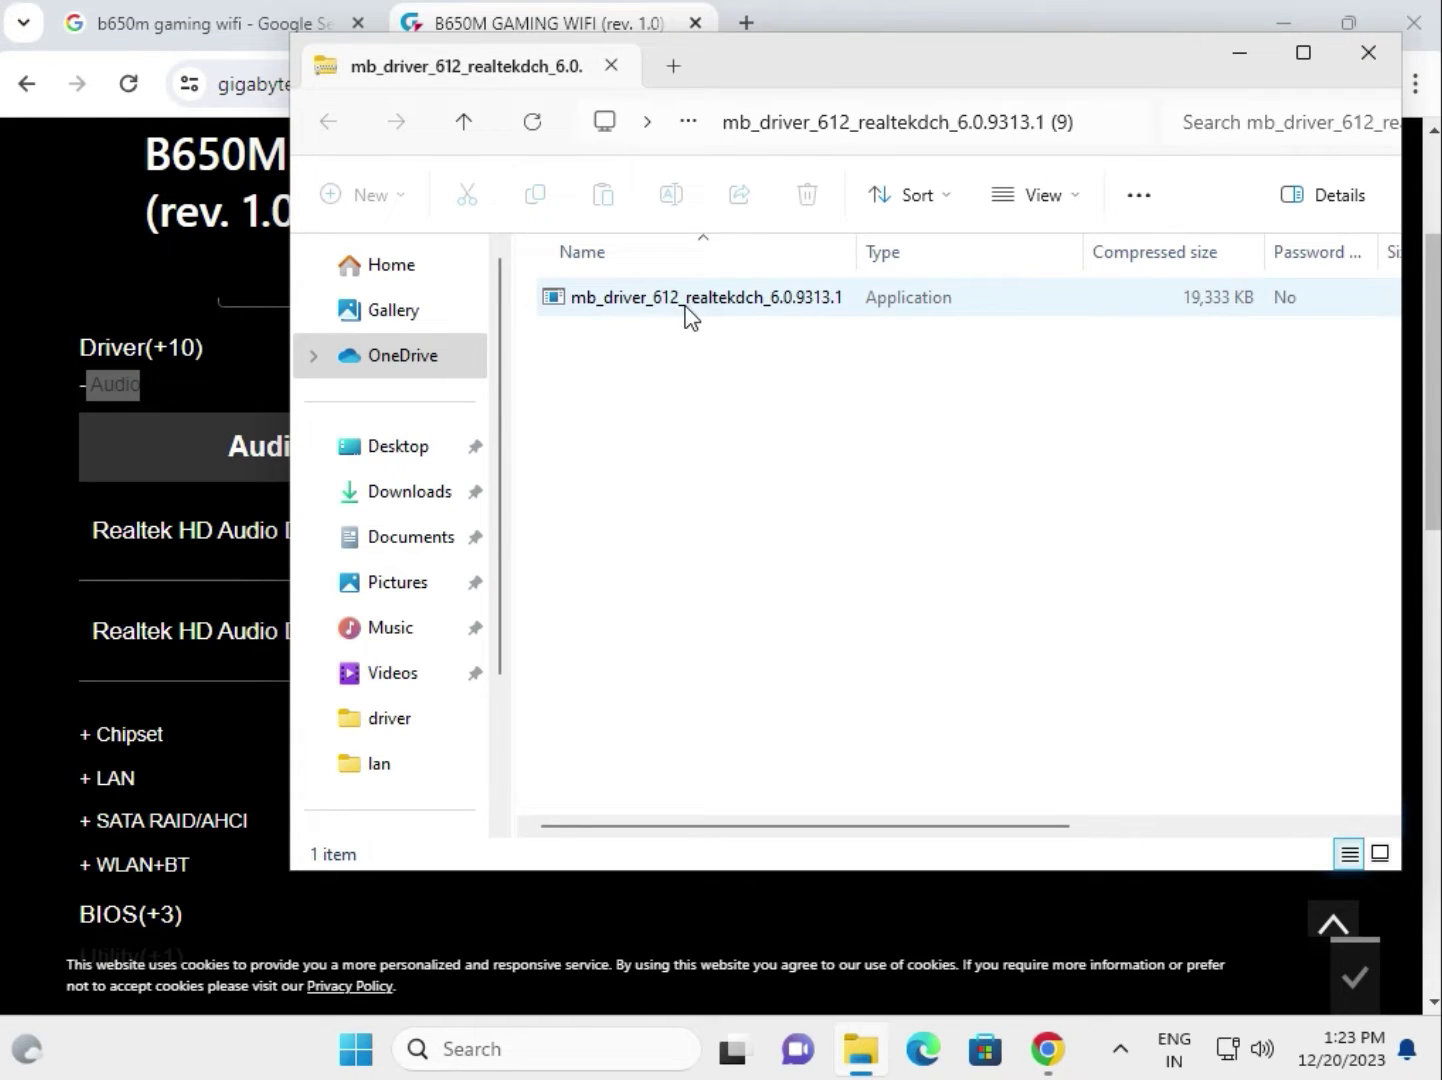
left_click(706, 301)
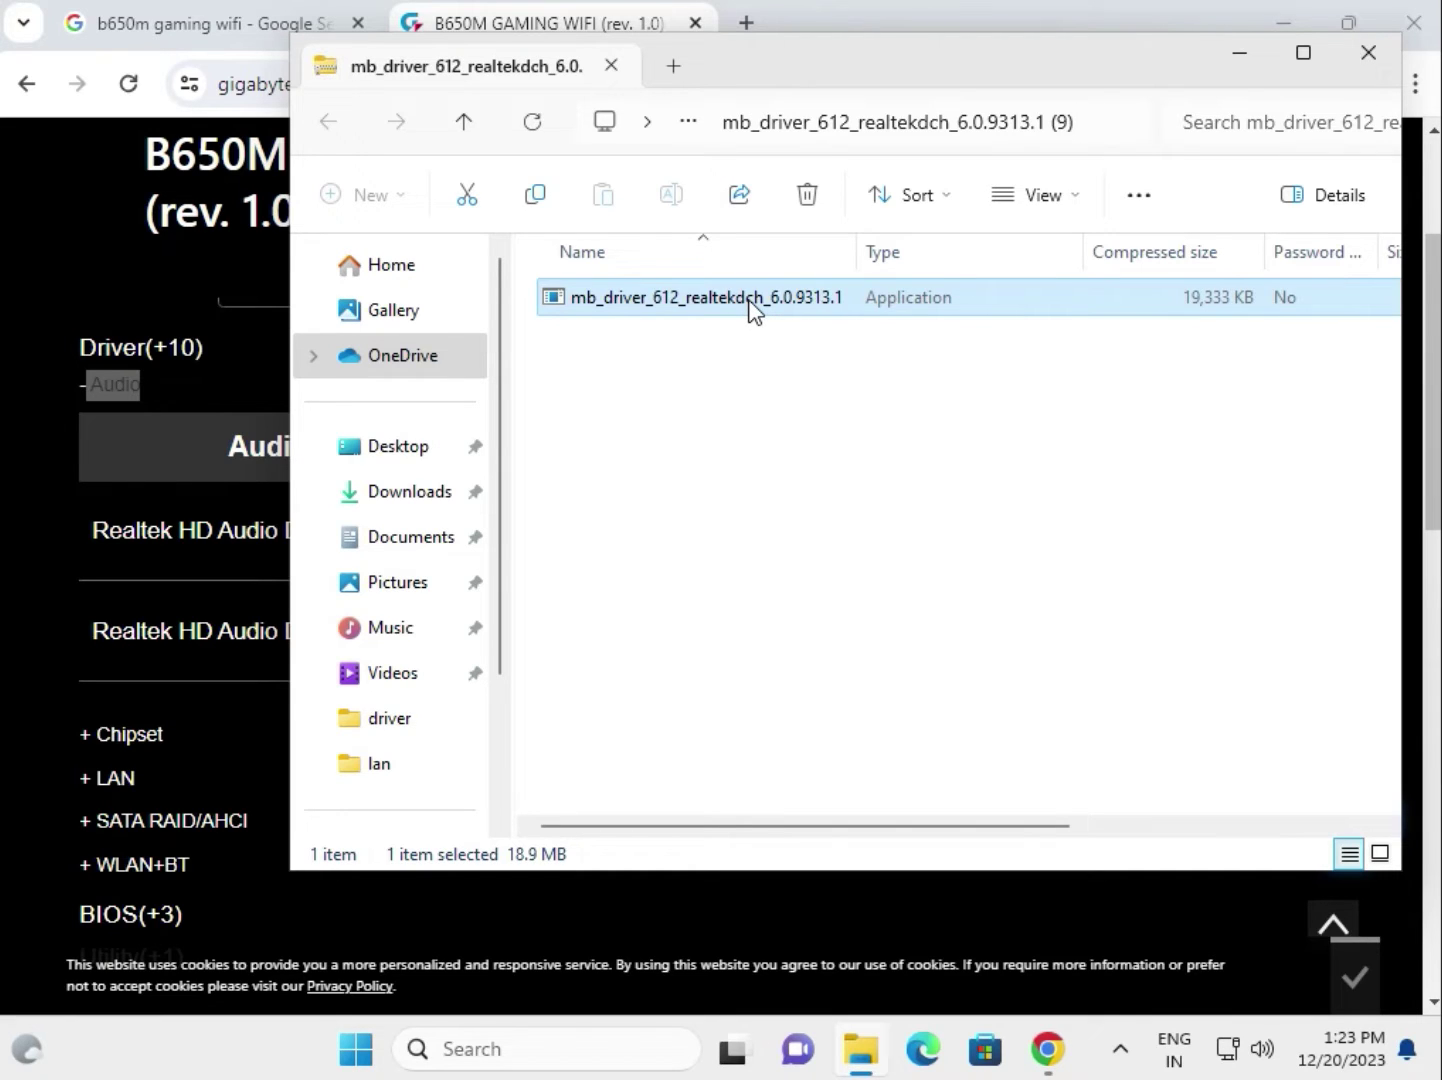
double_click(753, 302)
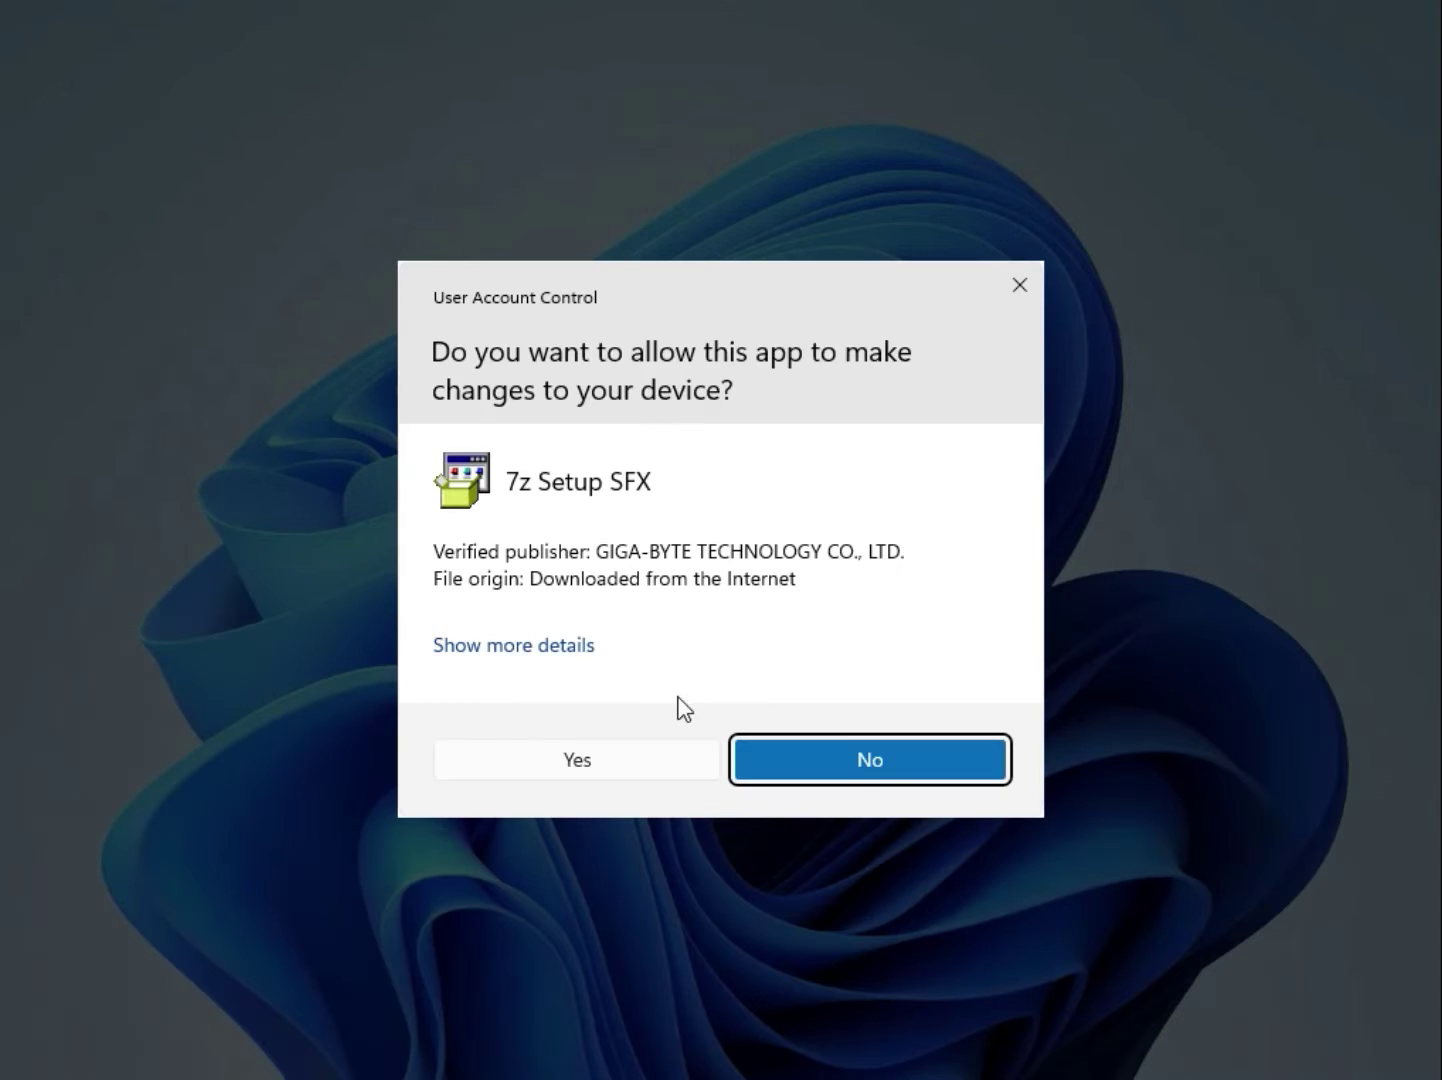
left_click(617, 761)
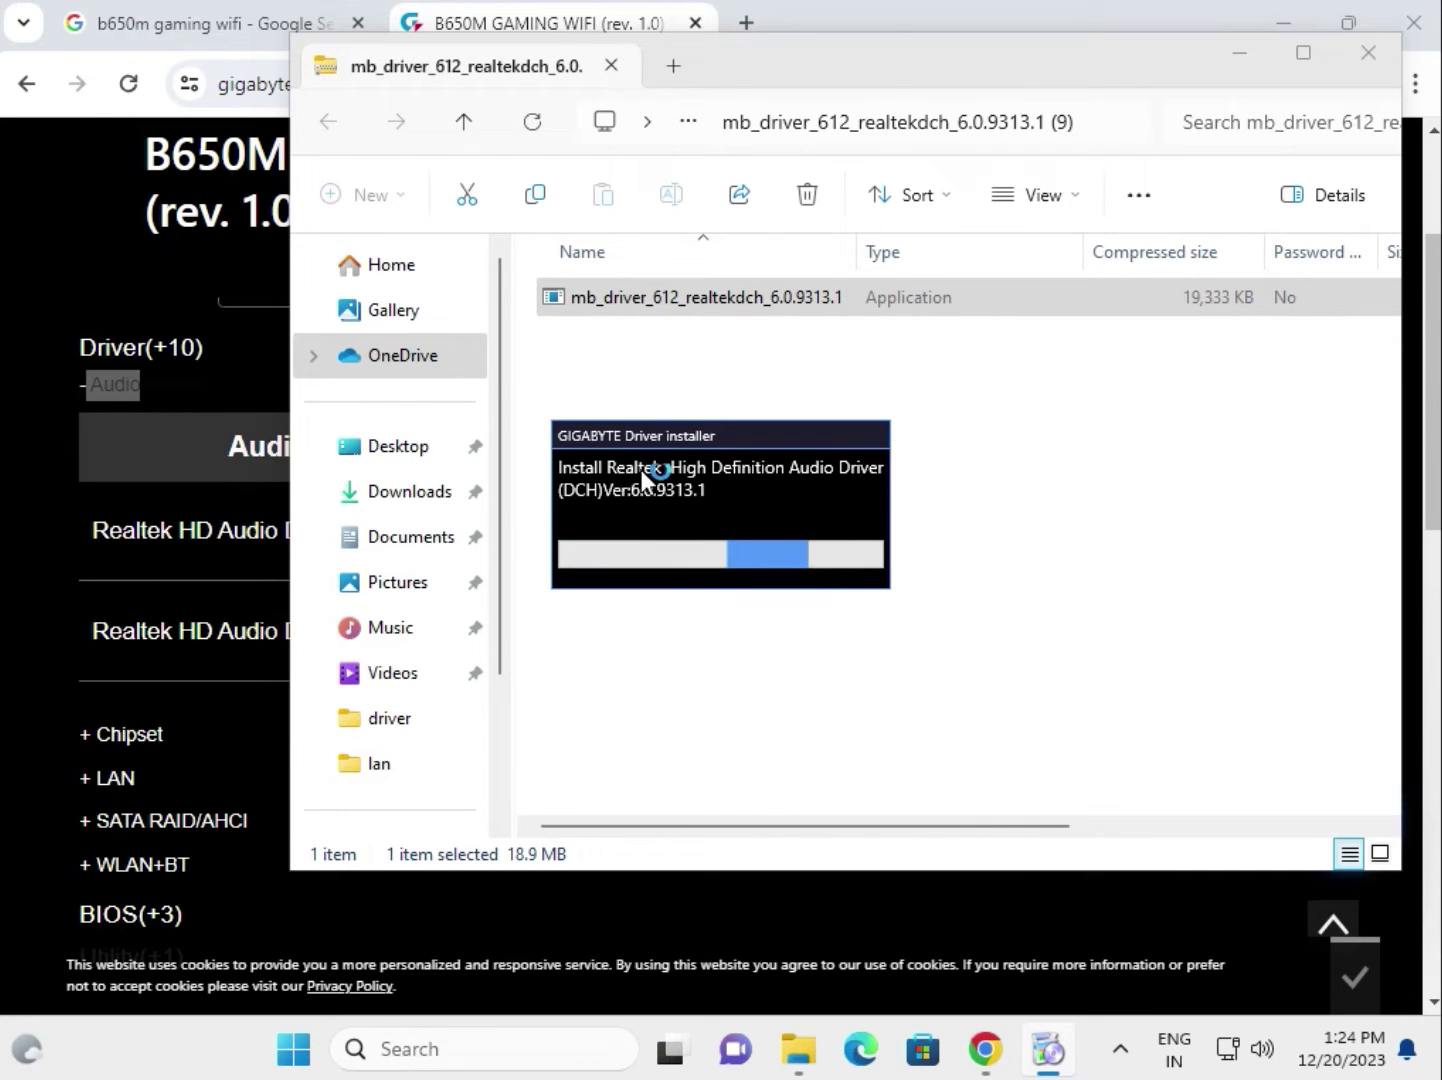
- Expand the Chipset and LAN lists and download the Realtek LAN Driver (1168.007.0318.2022)
left_click(1233, 886)
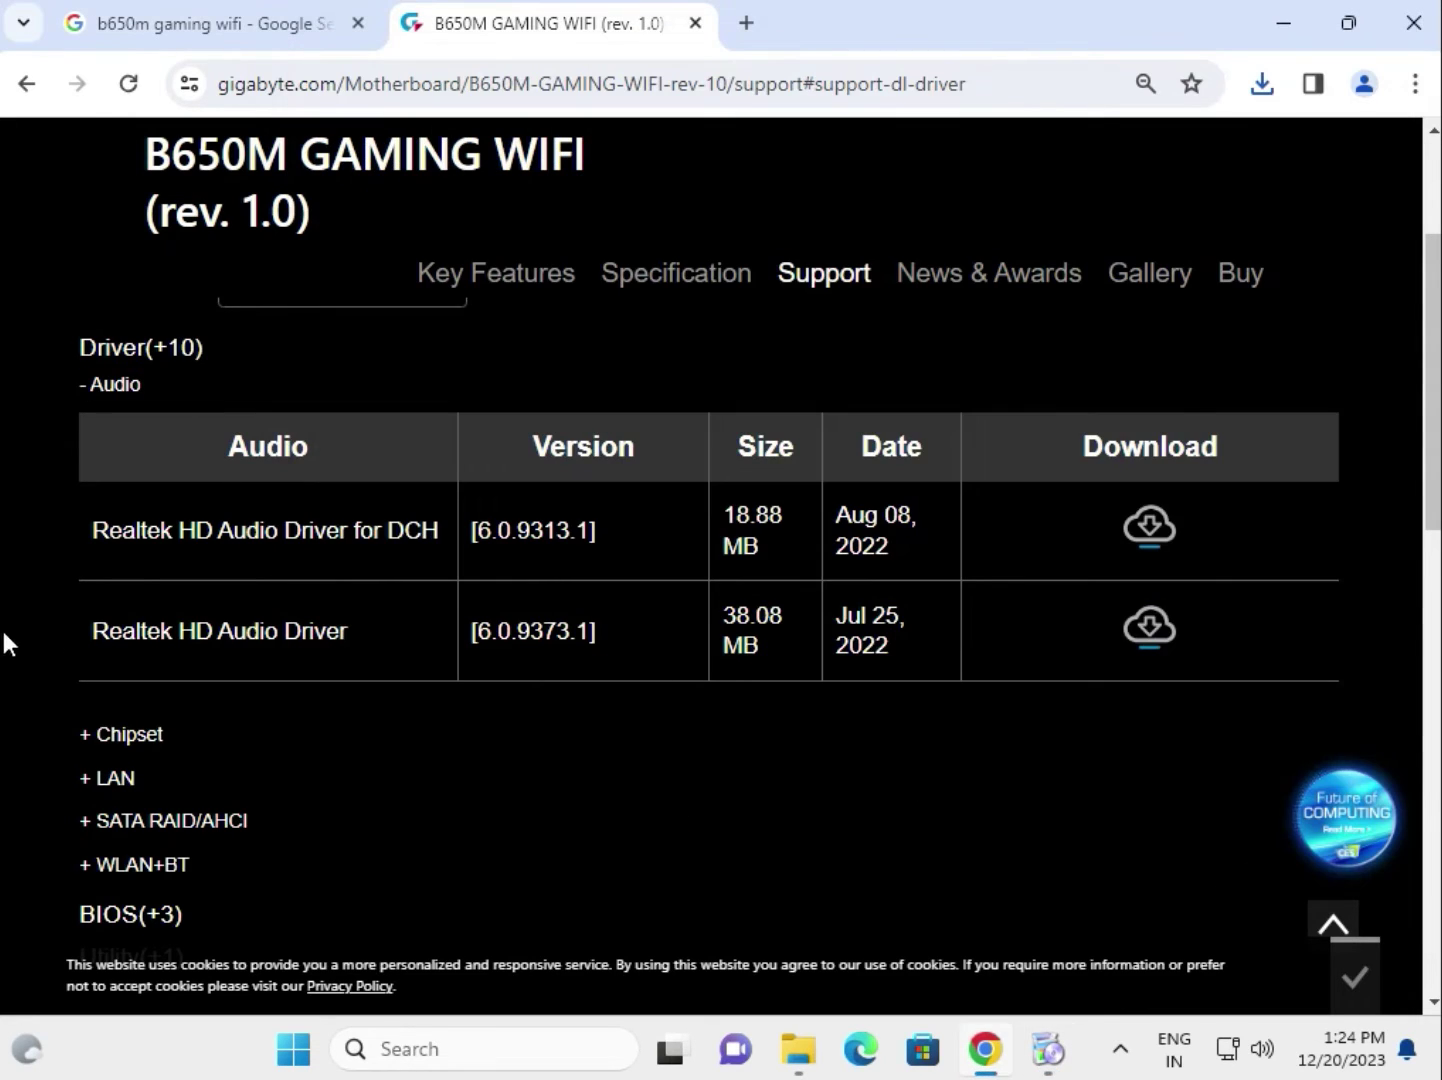
left_click(116, 738)
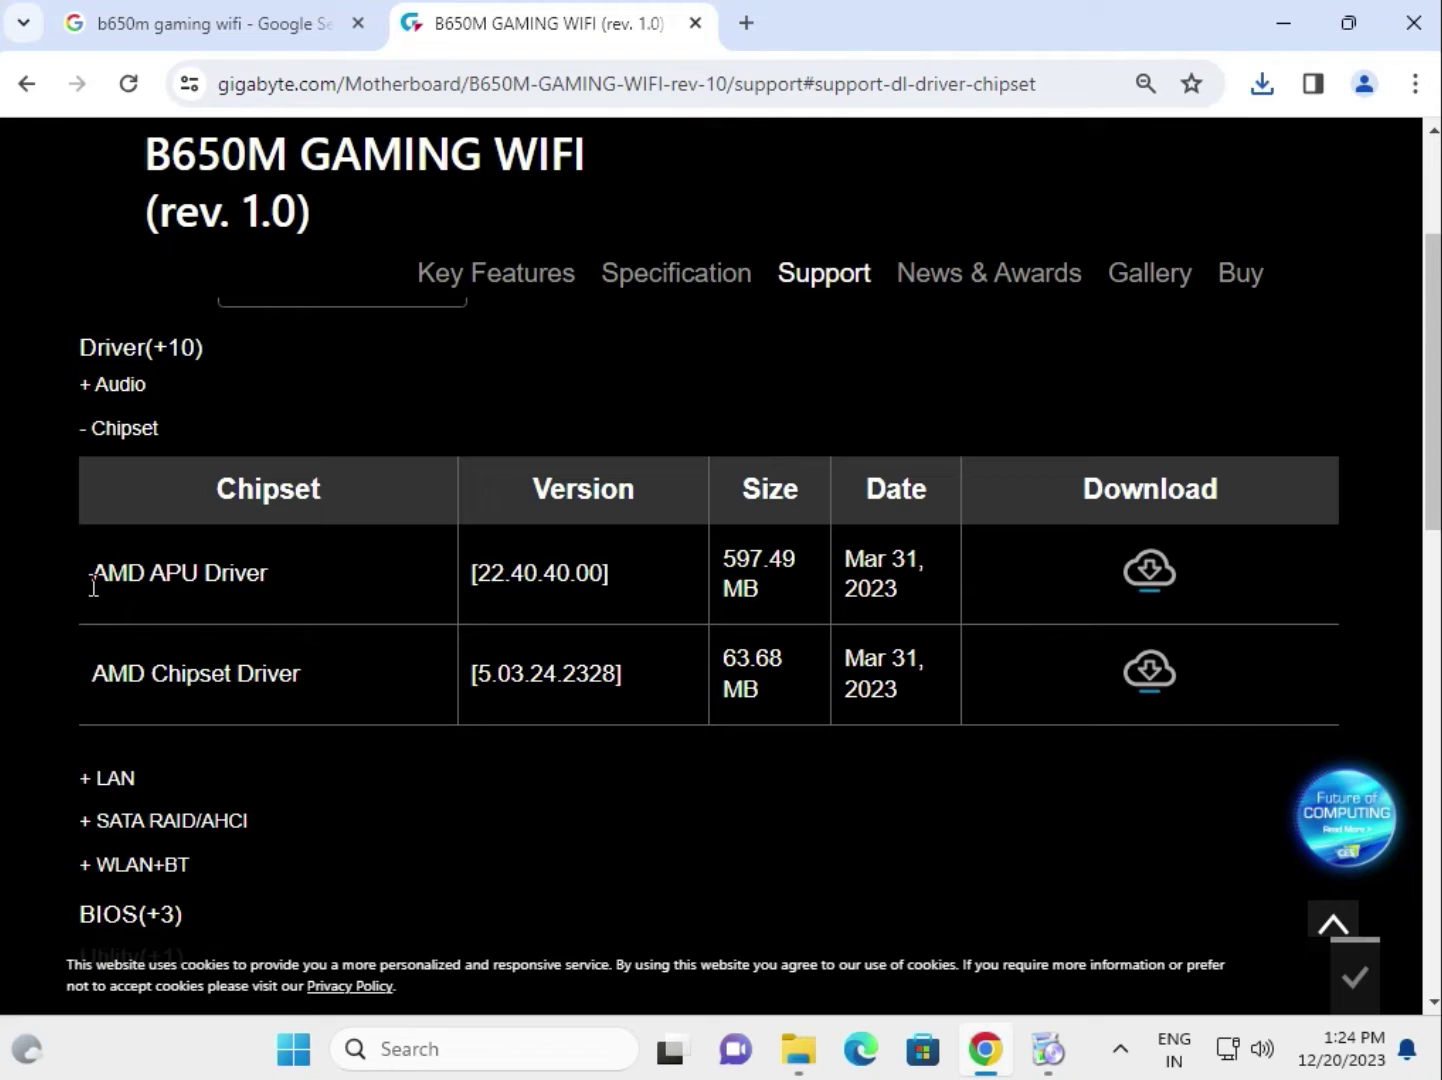
left_click_drag(90, 585, 276, 590)
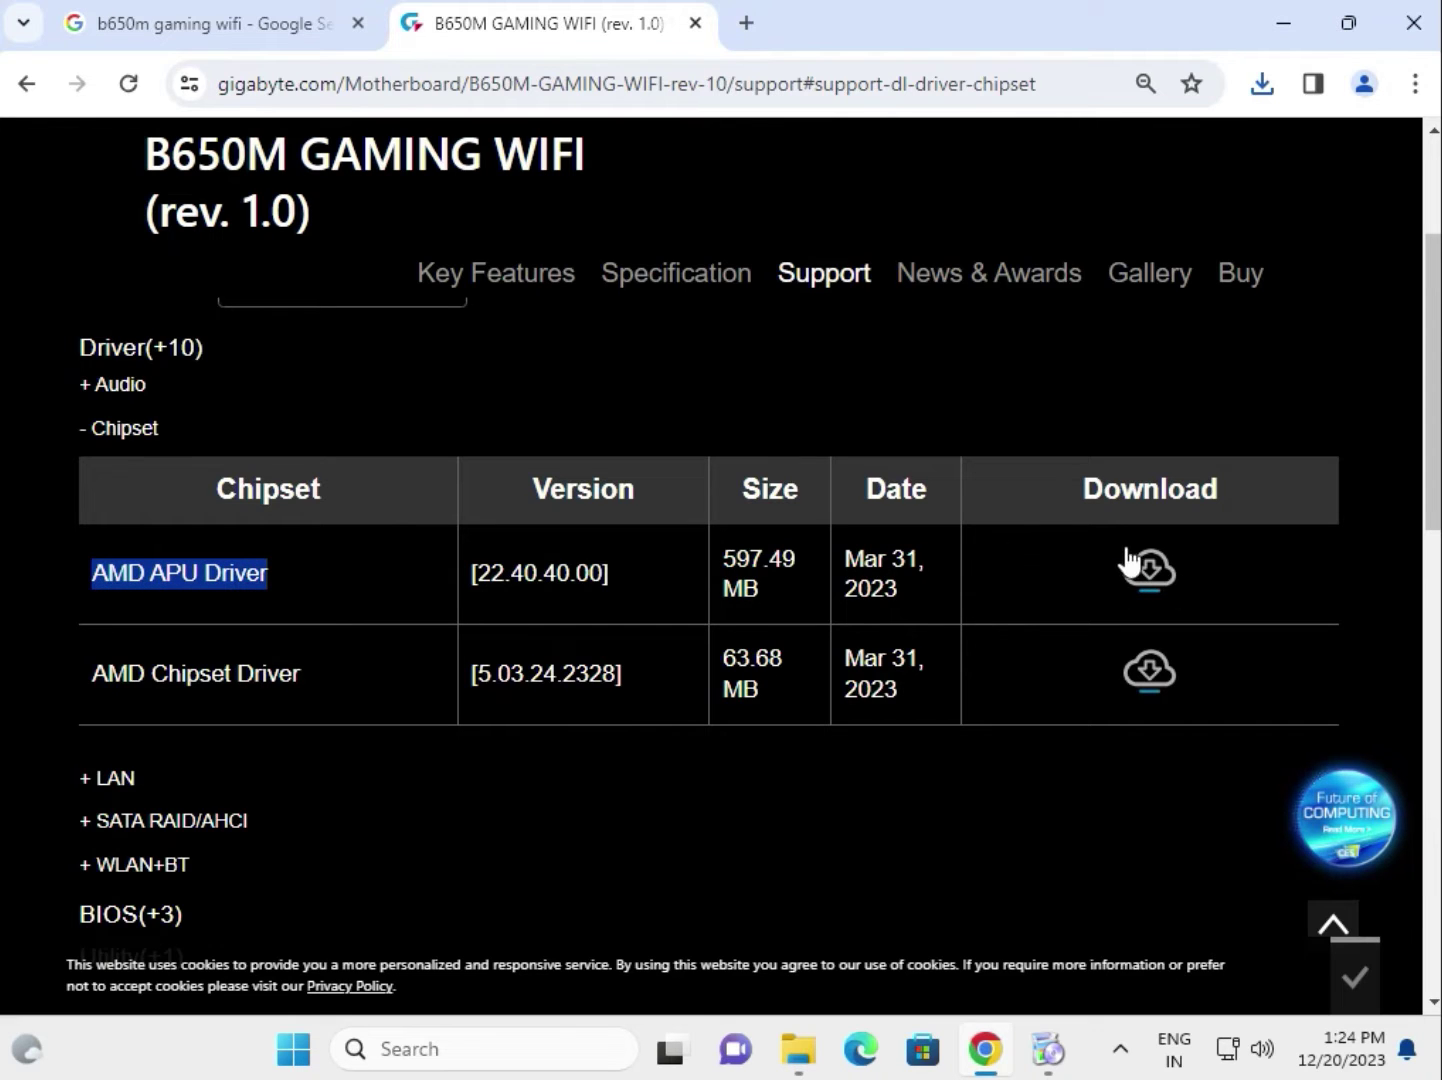
left_click(101, 780)
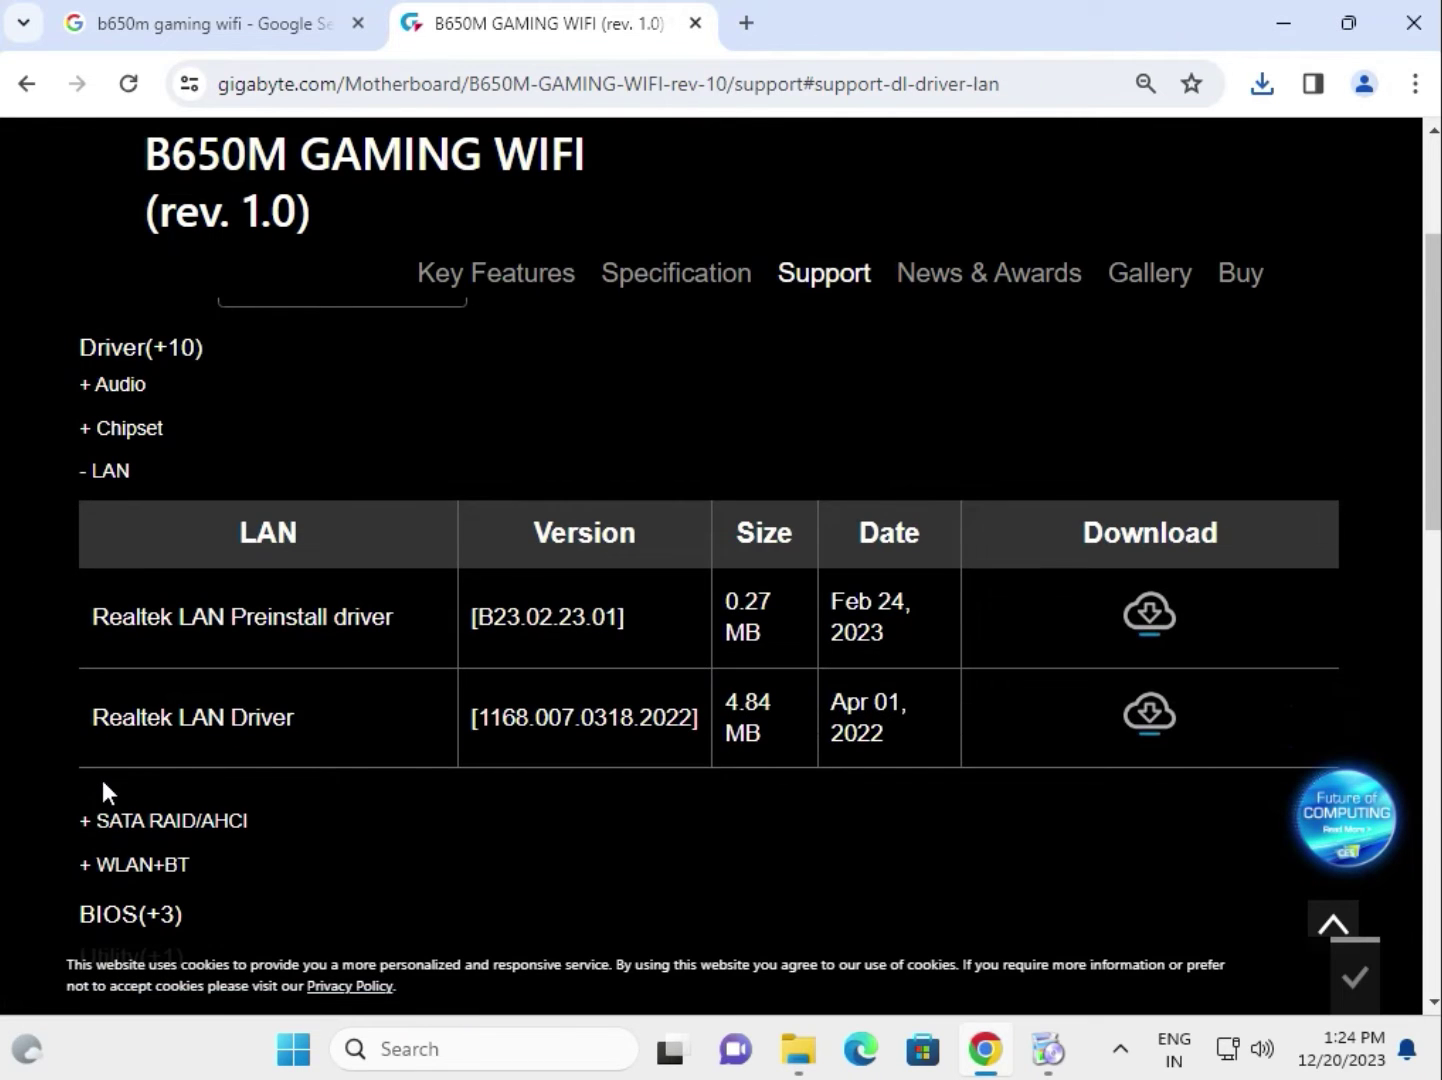
left_click_drag(299, 716, 84, 710)
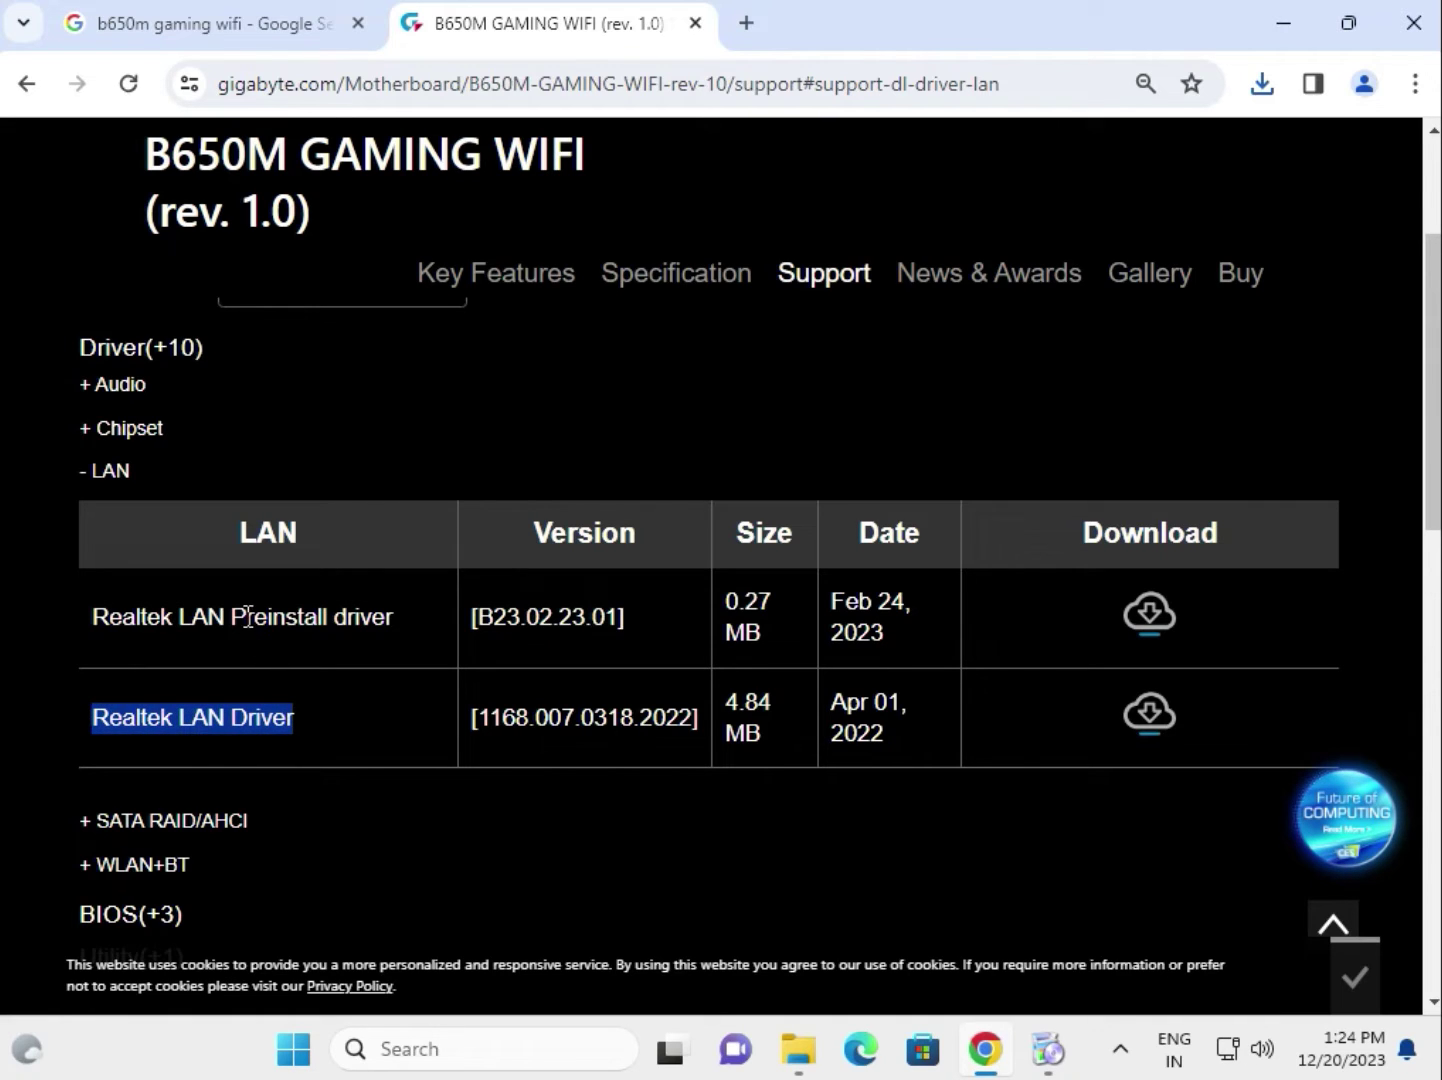
left_click_drag(248, 616, 372, 616)
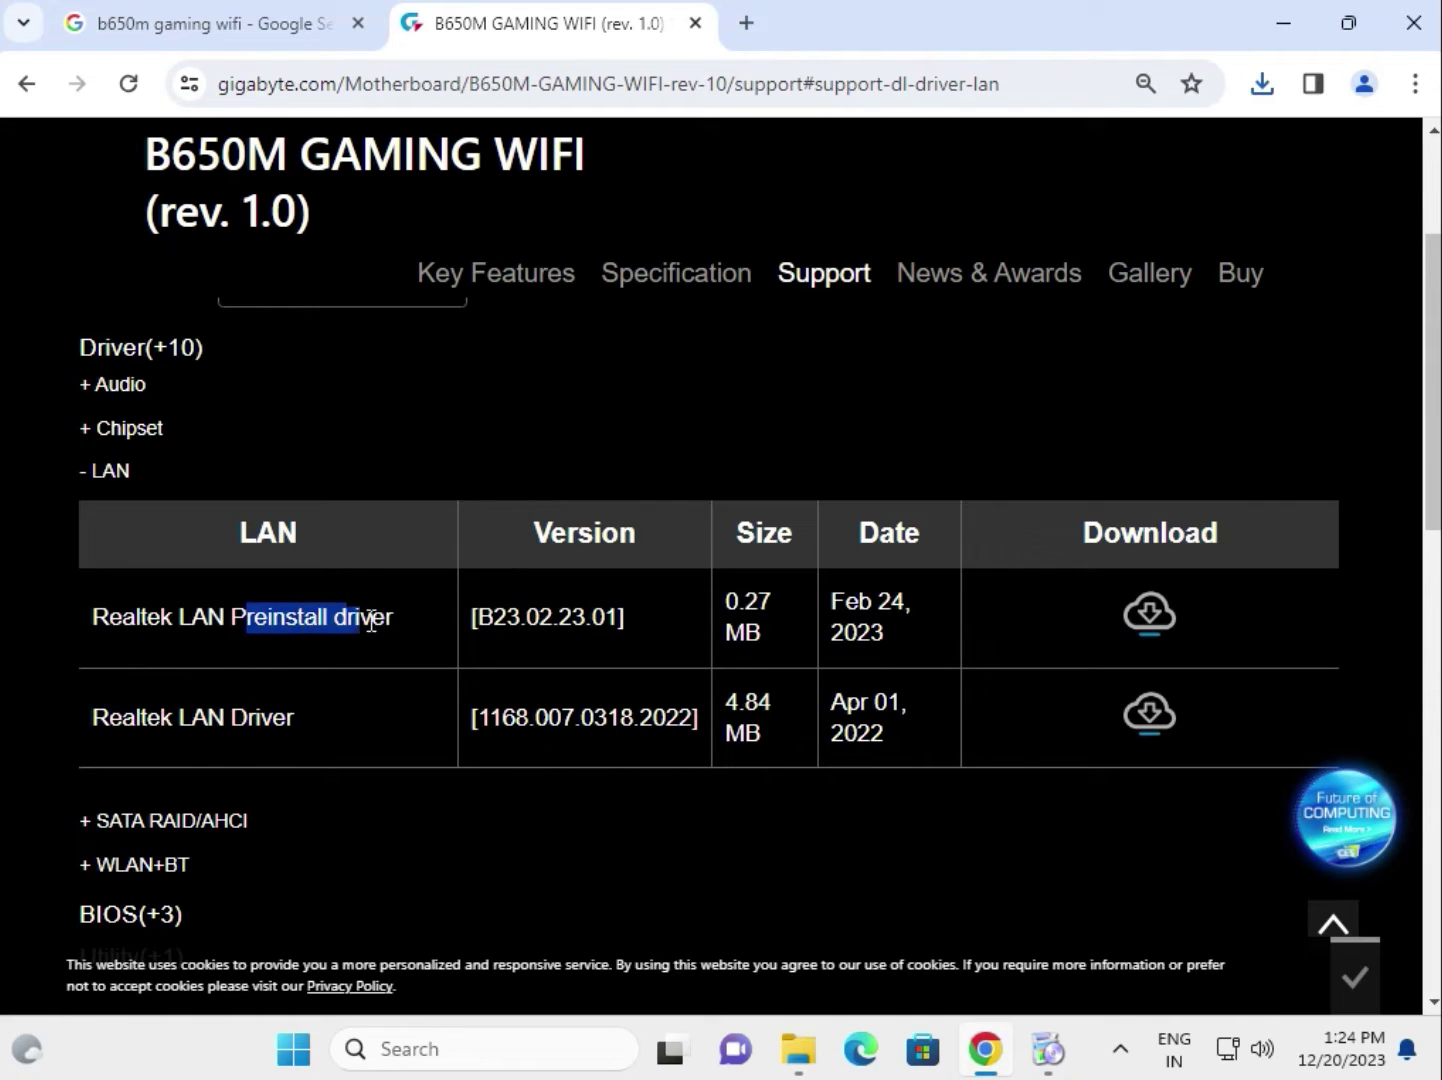
left_click(1138, 714)
- Run the mb_driver_654 Realtek gigabit LAN installer from the downloaded zip
left_click(1018, 148)
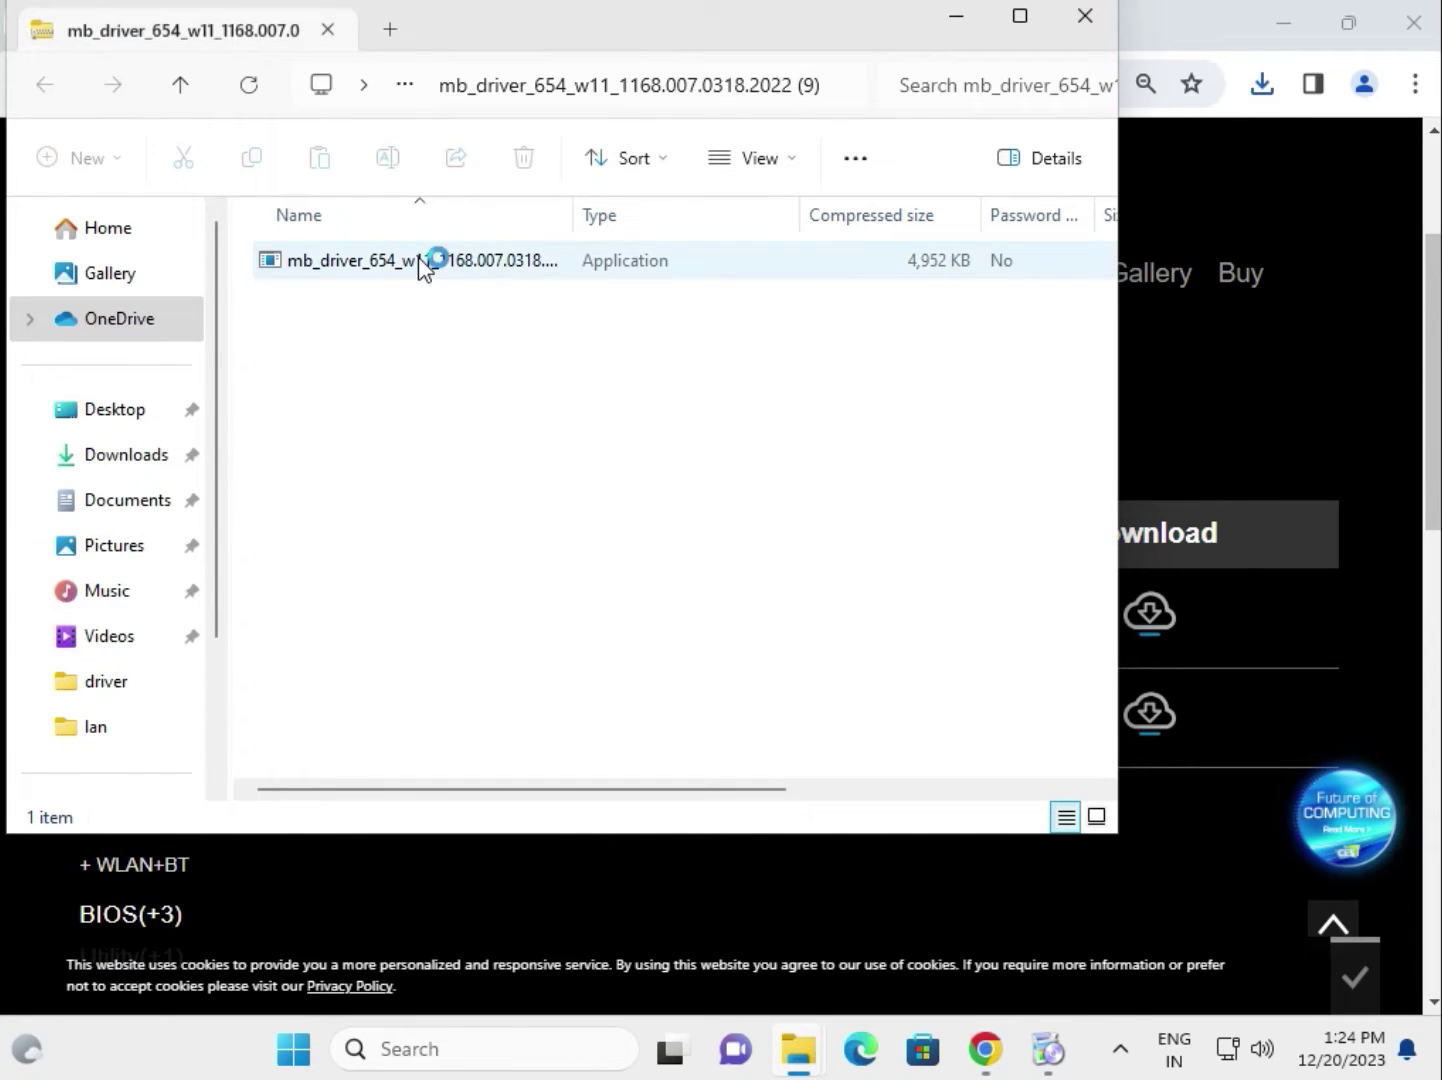
left_click(420, 262)
double_click(420, 262)
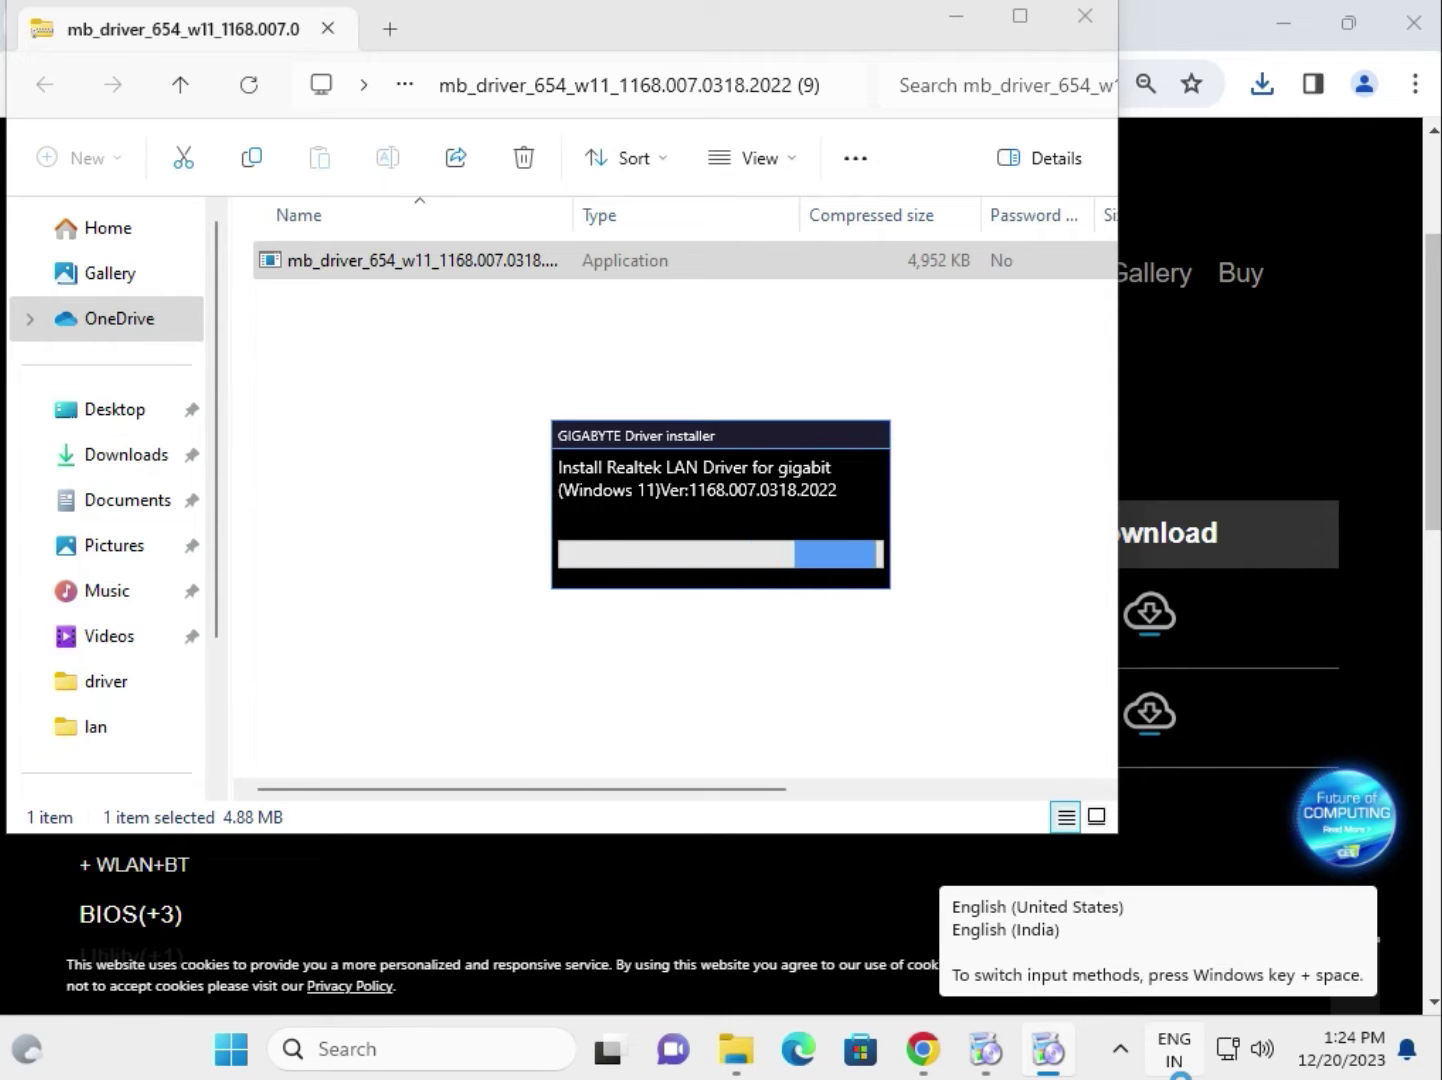
- Expand the WLAN+BT driver list and highlight the Realtek BT driver name
left_click(1384, 598)
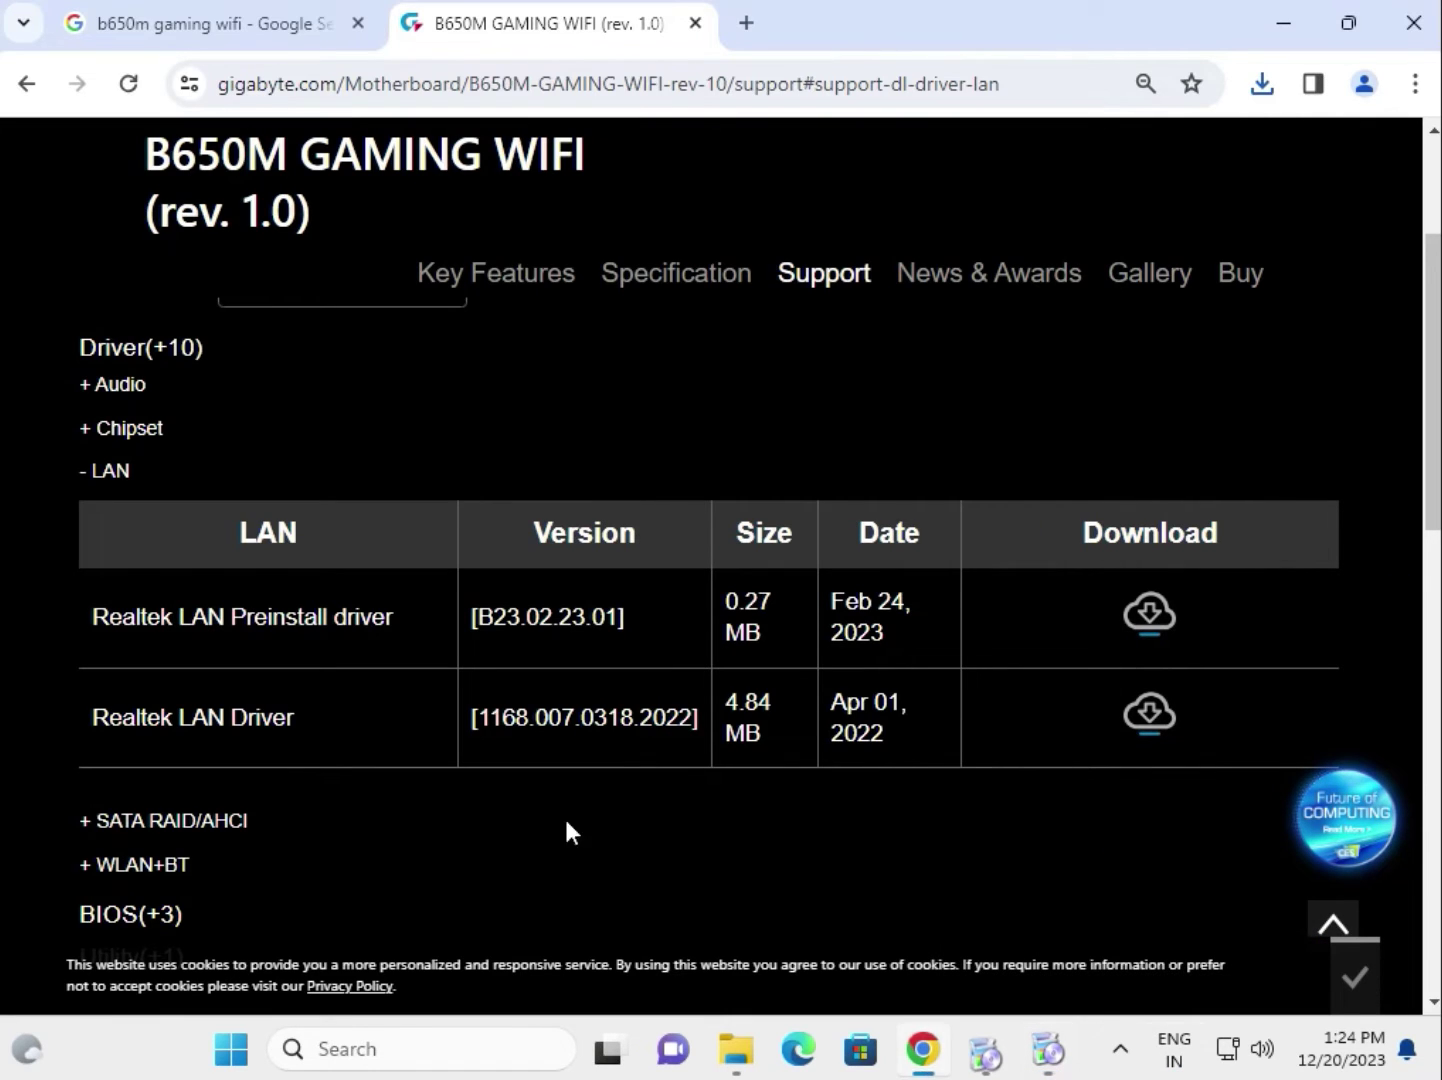
left_click(93, 864)
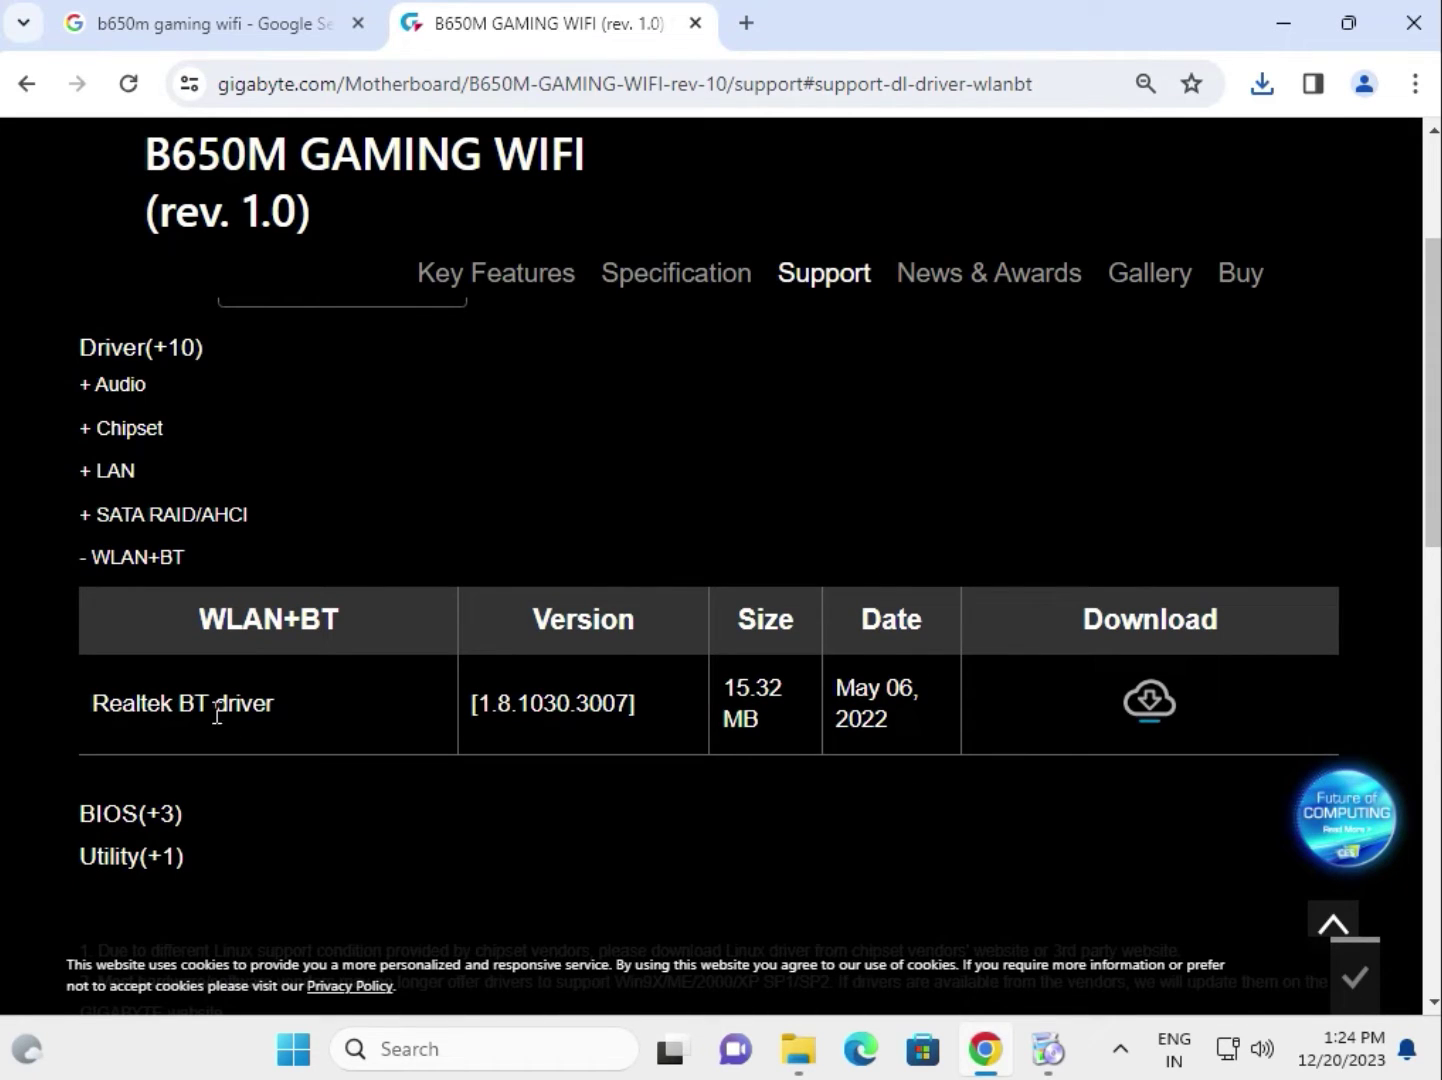
scroll(306, 716, "down", 1)
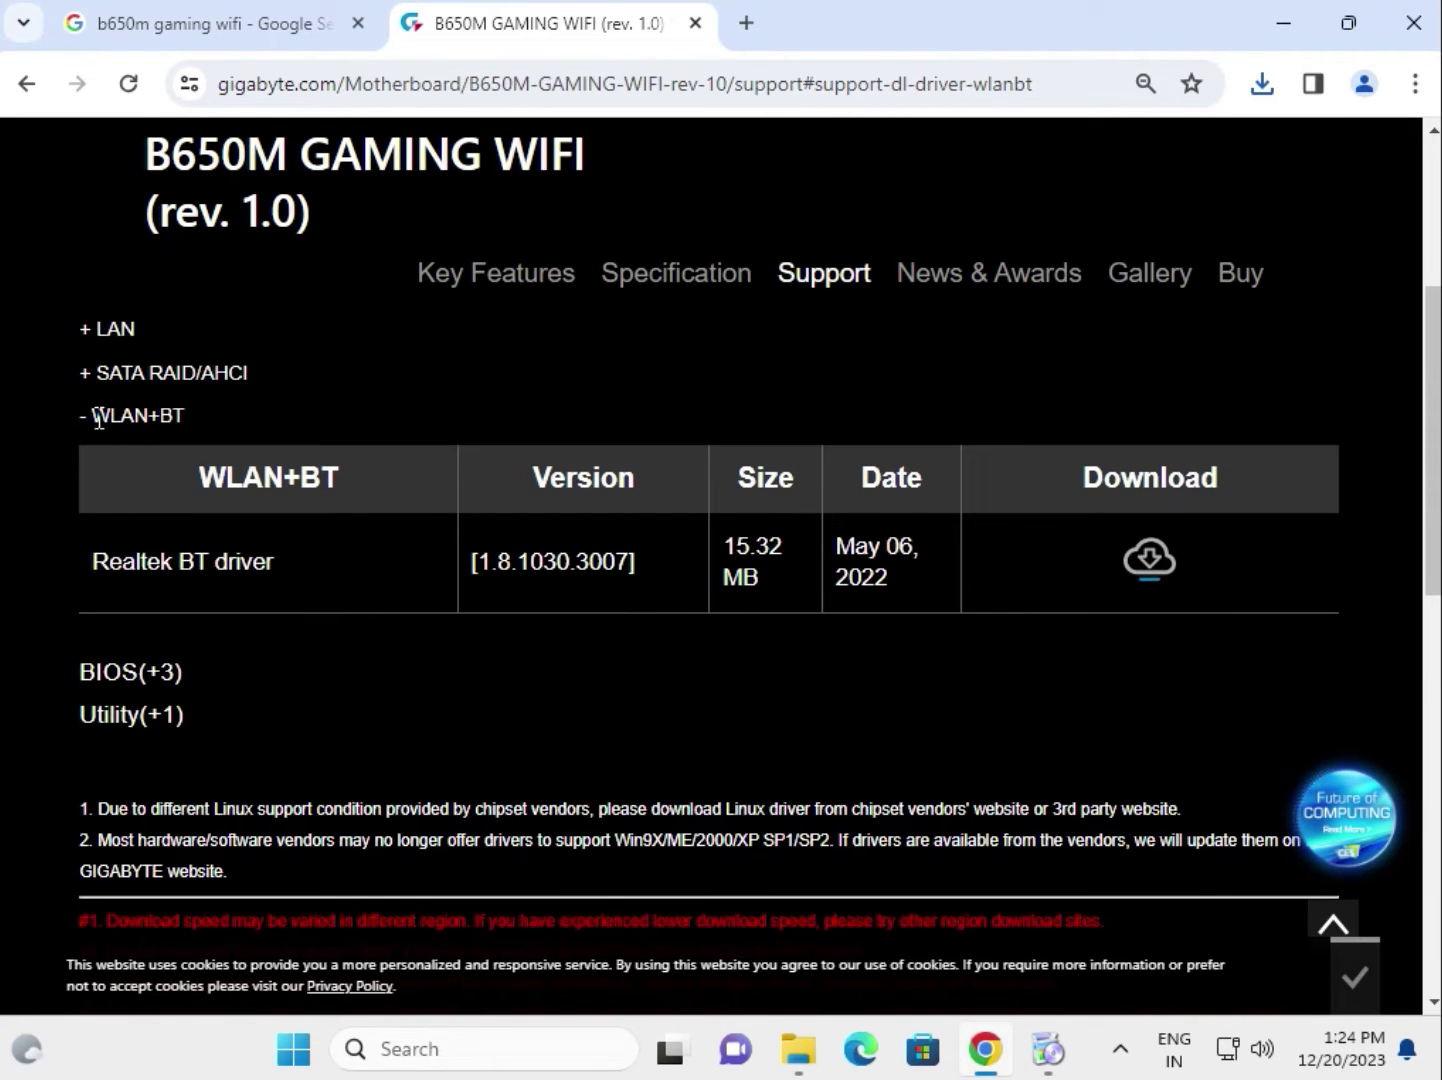
left_click_drag(292, 572, 100, 568)
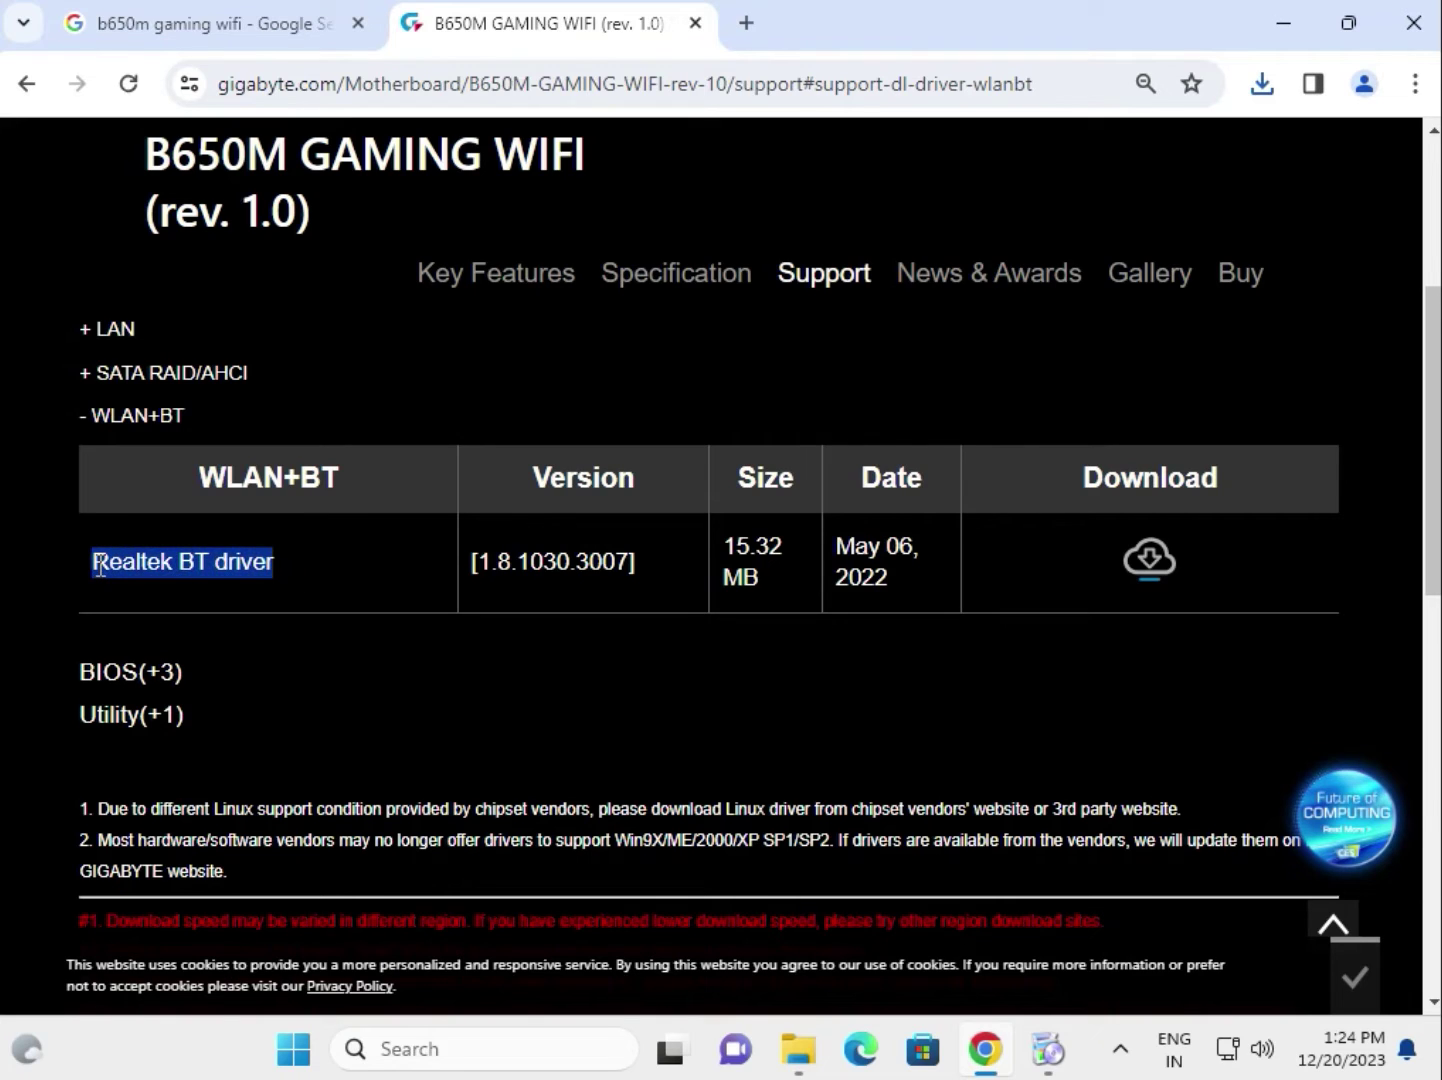
left_click(161, 567)
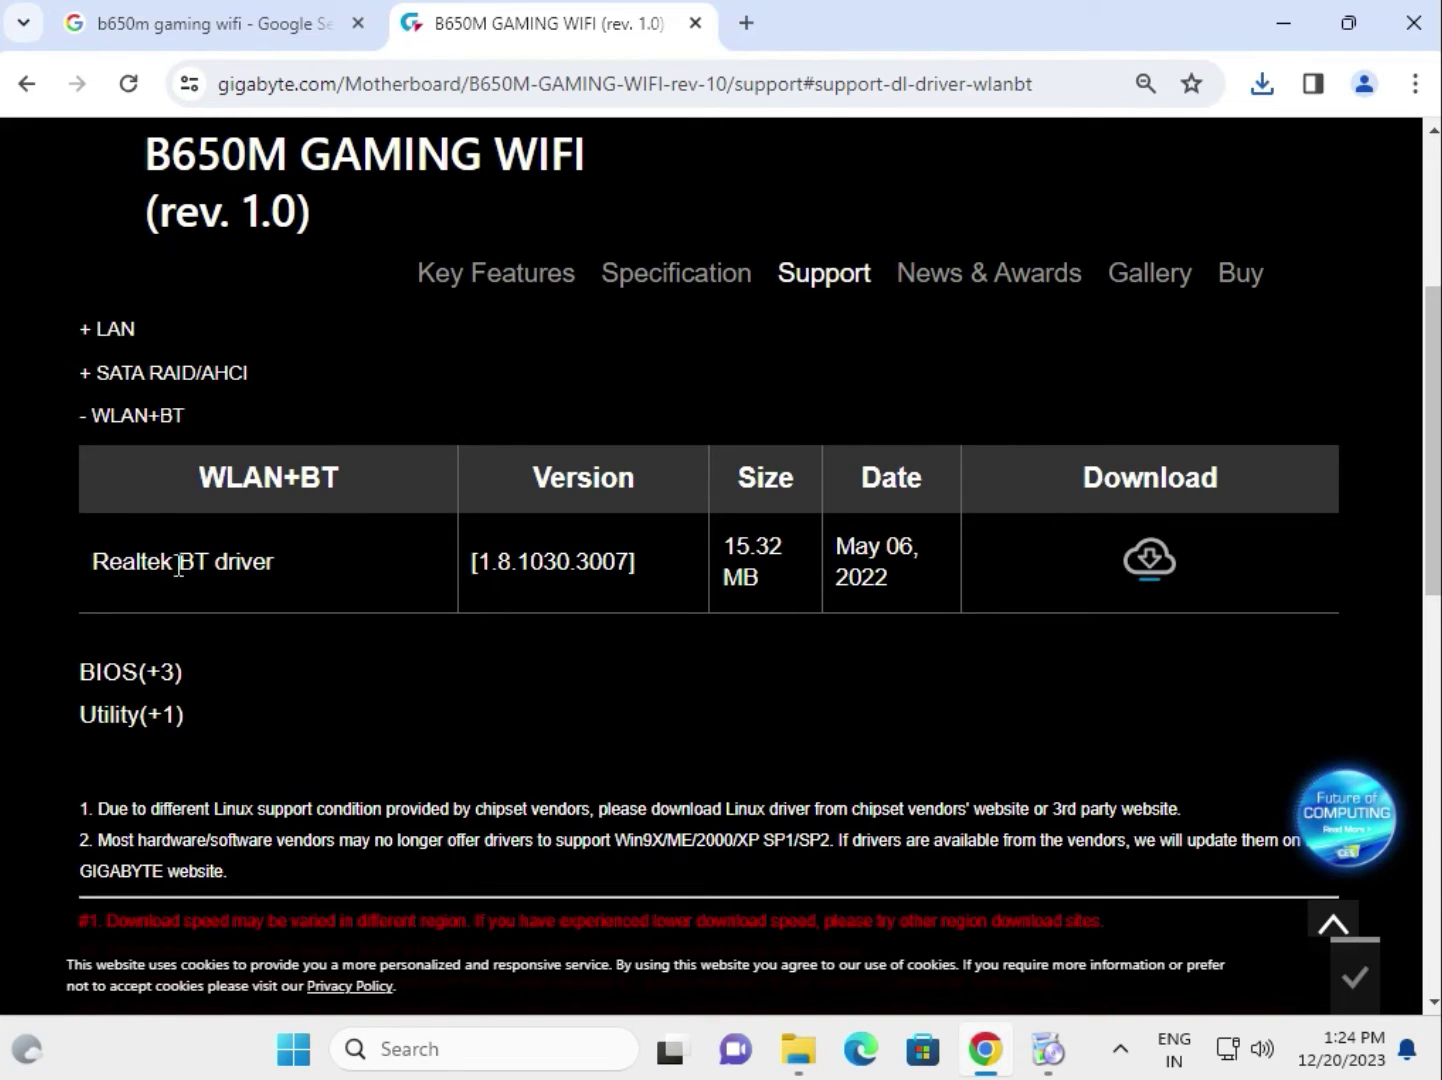
left_click_drag(173, 570, 285, 578)
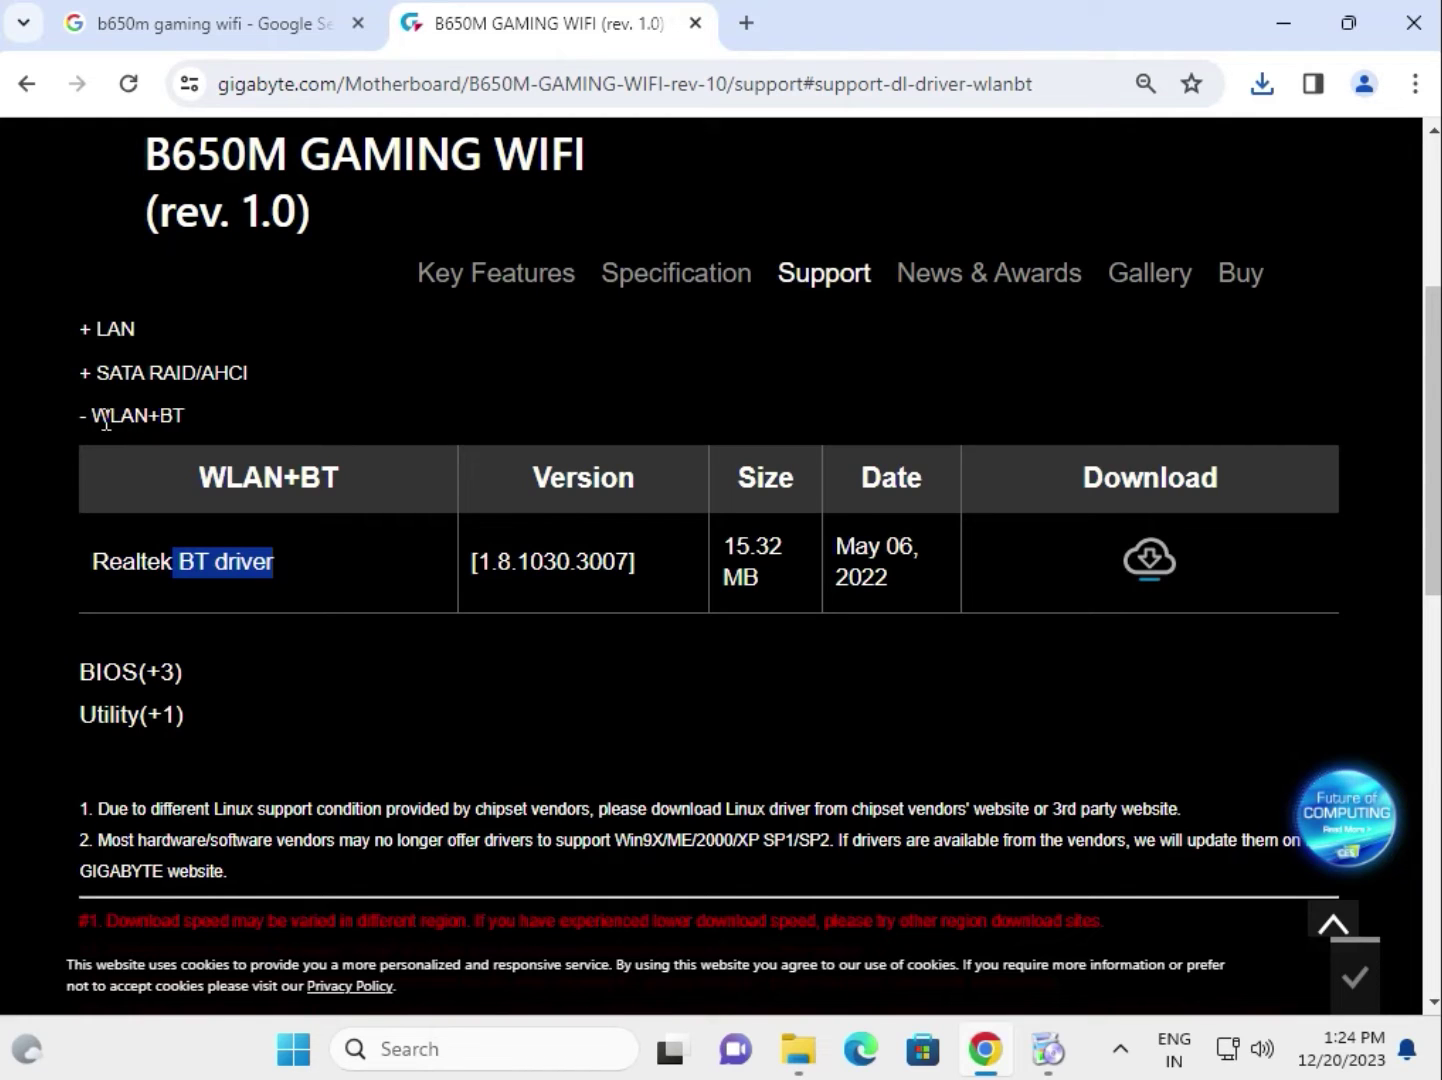
left_click_drag(110, 418, 199, 424)
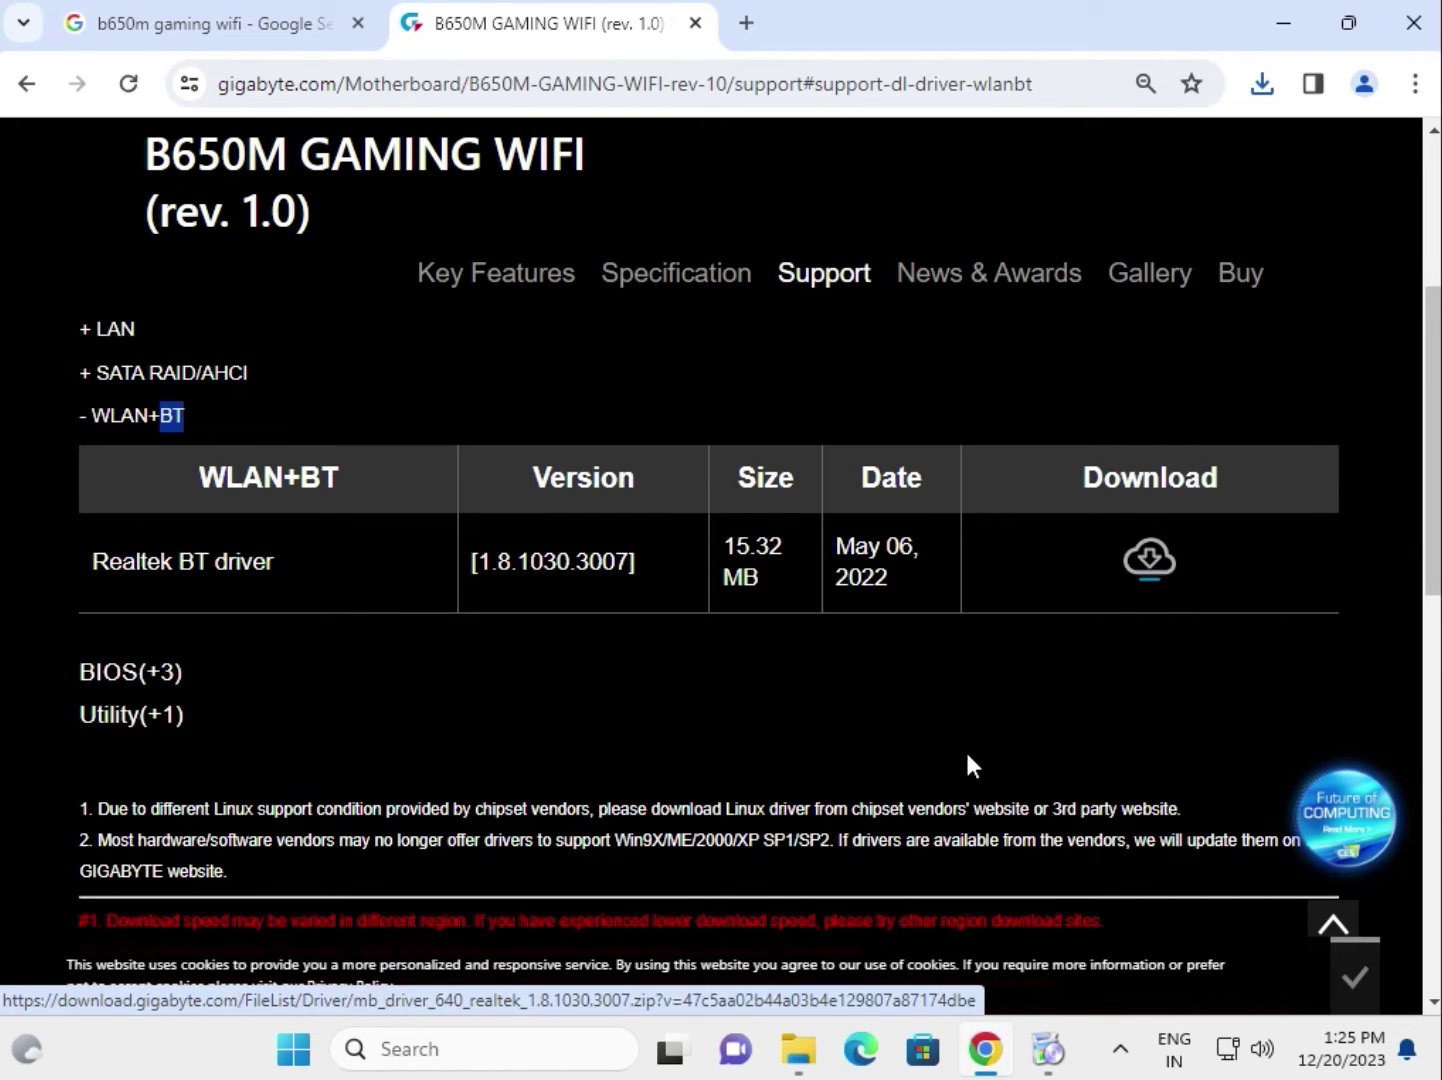
- Expand the BIOS downloads to list versions F4 and F2
scroll(741, 729, "up", 5)
scroll(731, 740, "down", 6)
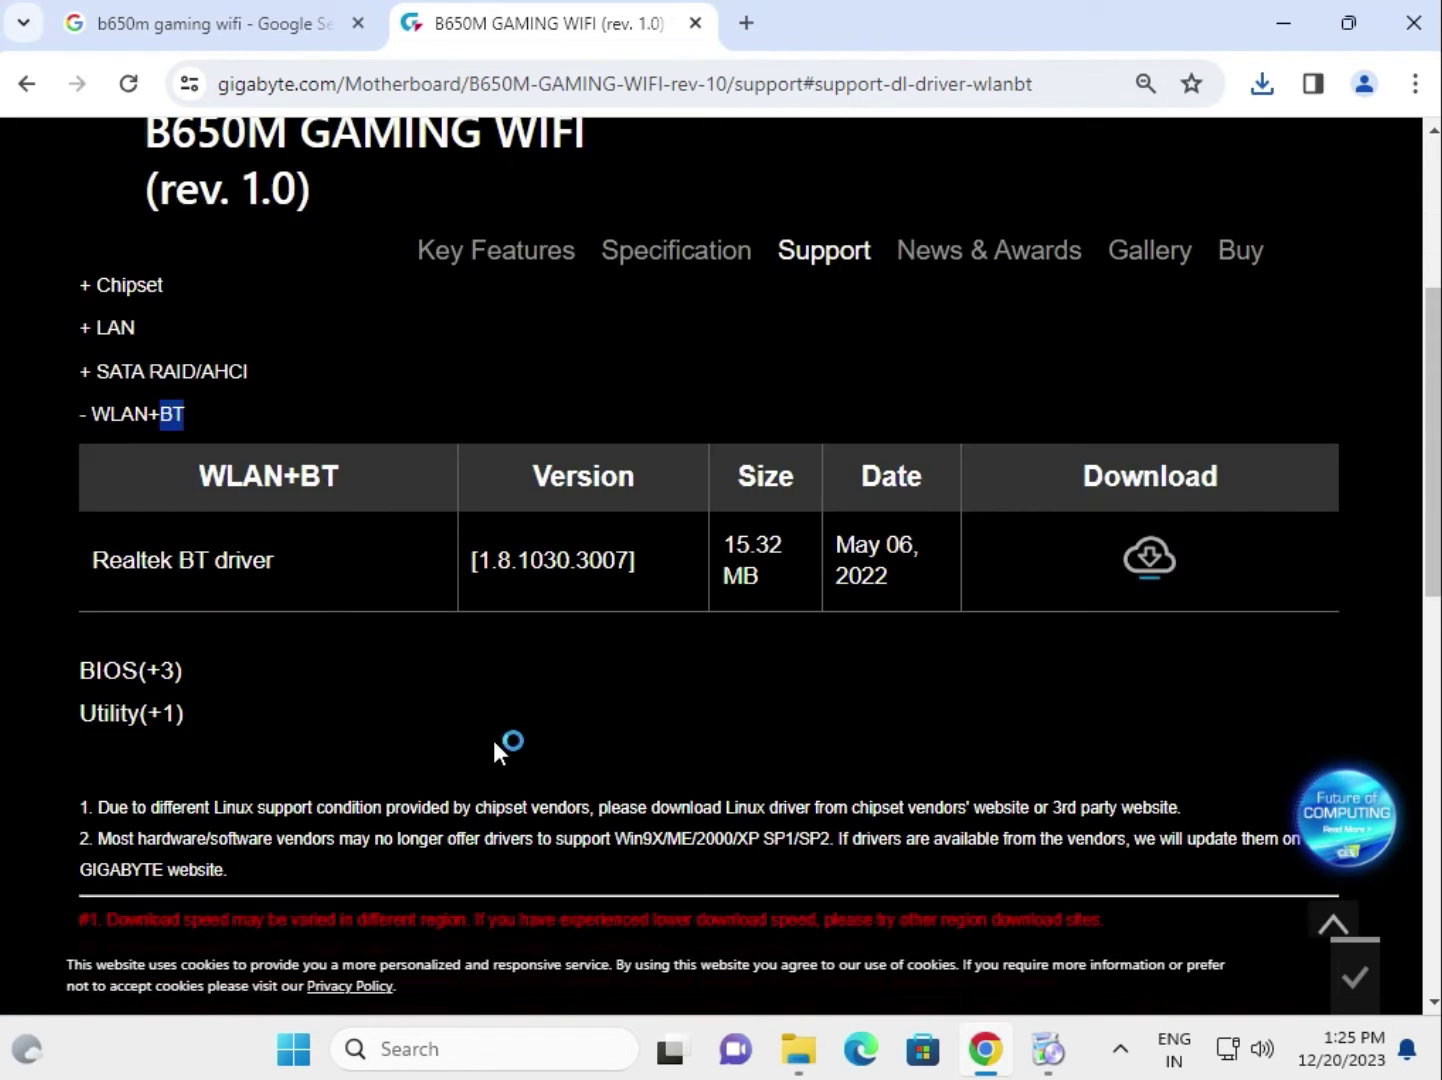
left_click(113, 540)
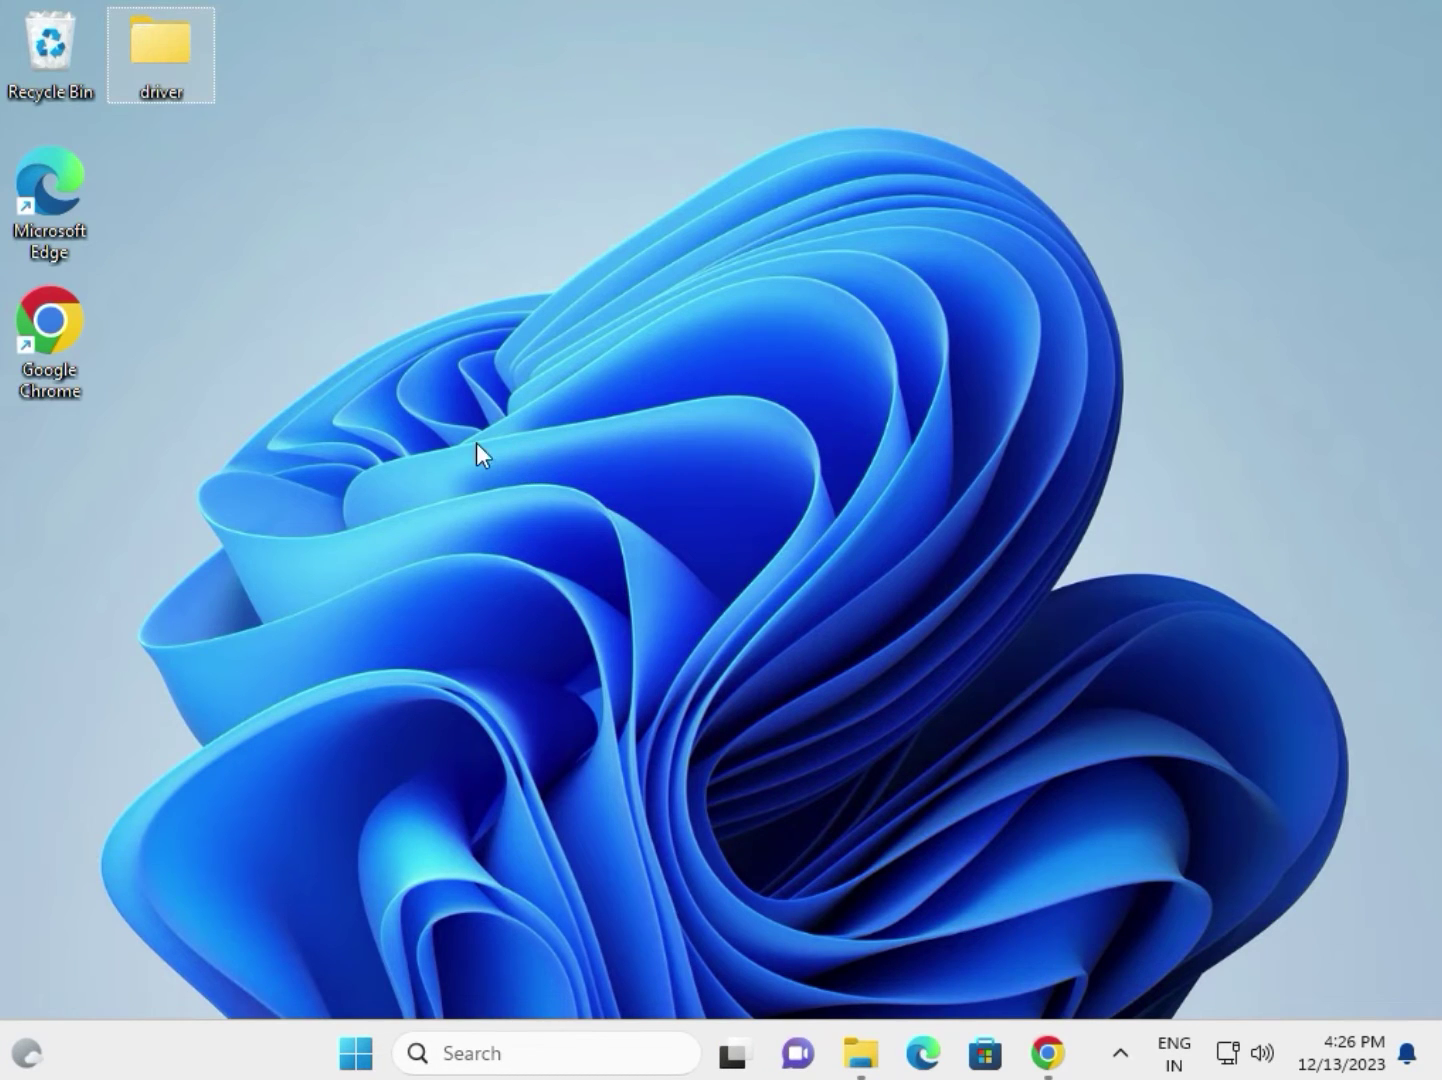
- Check the desktop's 5.66 MB driver folder holding lan and wifi subfolders
mouse_move(177, 48)
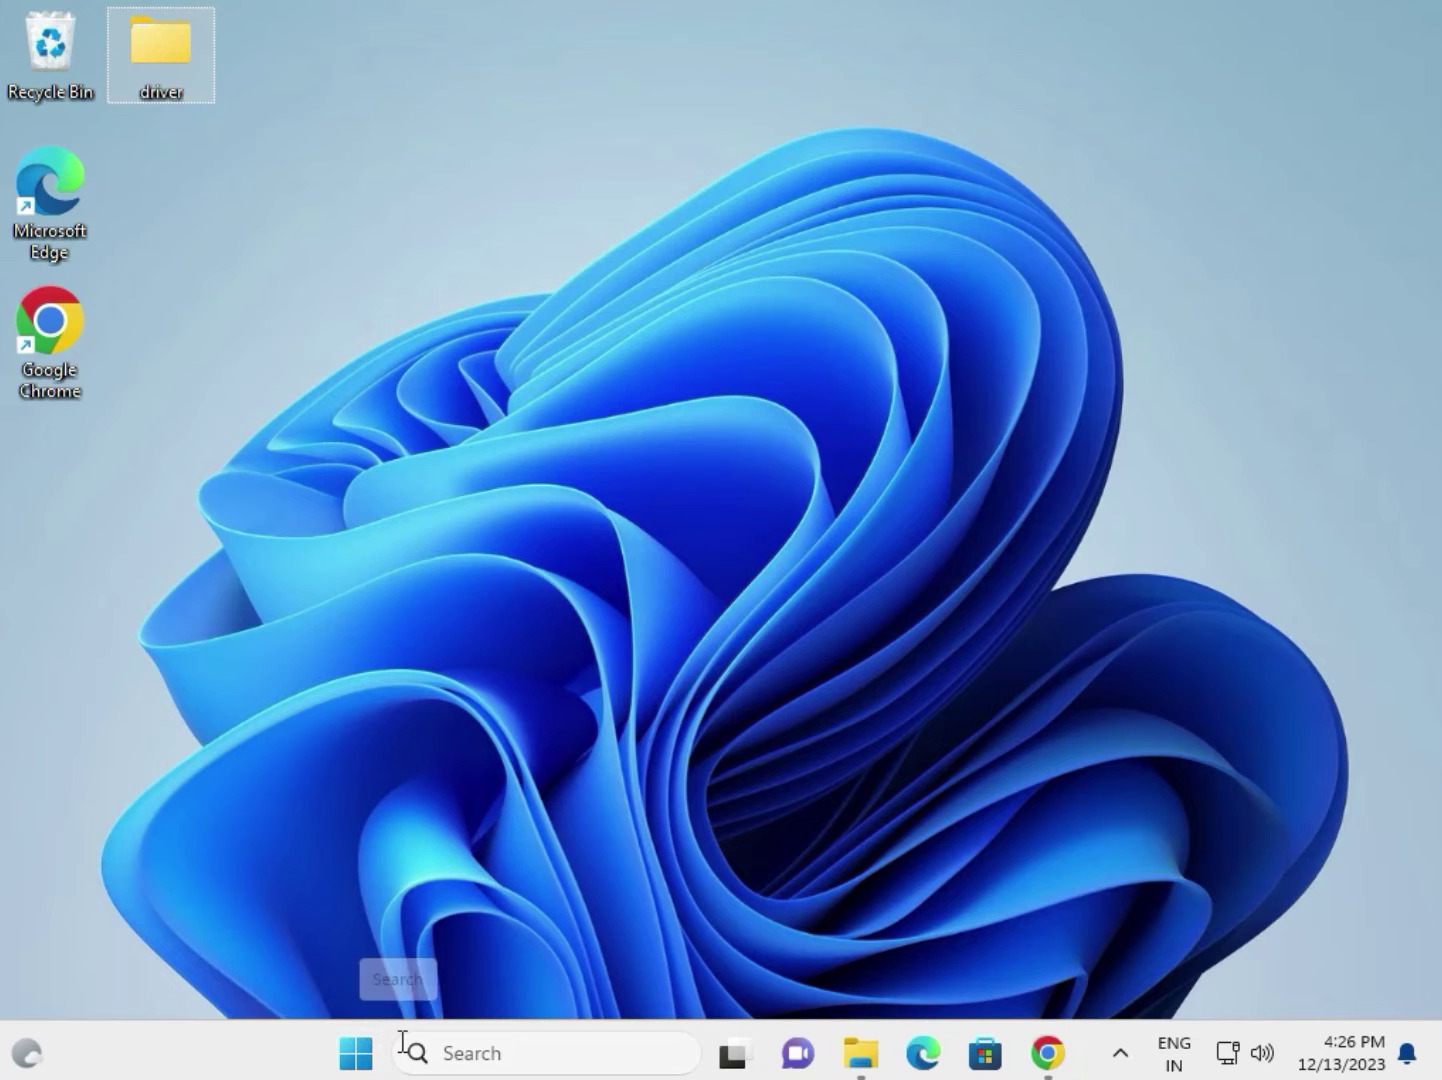
- Open Device Manager from the Start context menu and expand Display adapters
right_click(356, 1055)
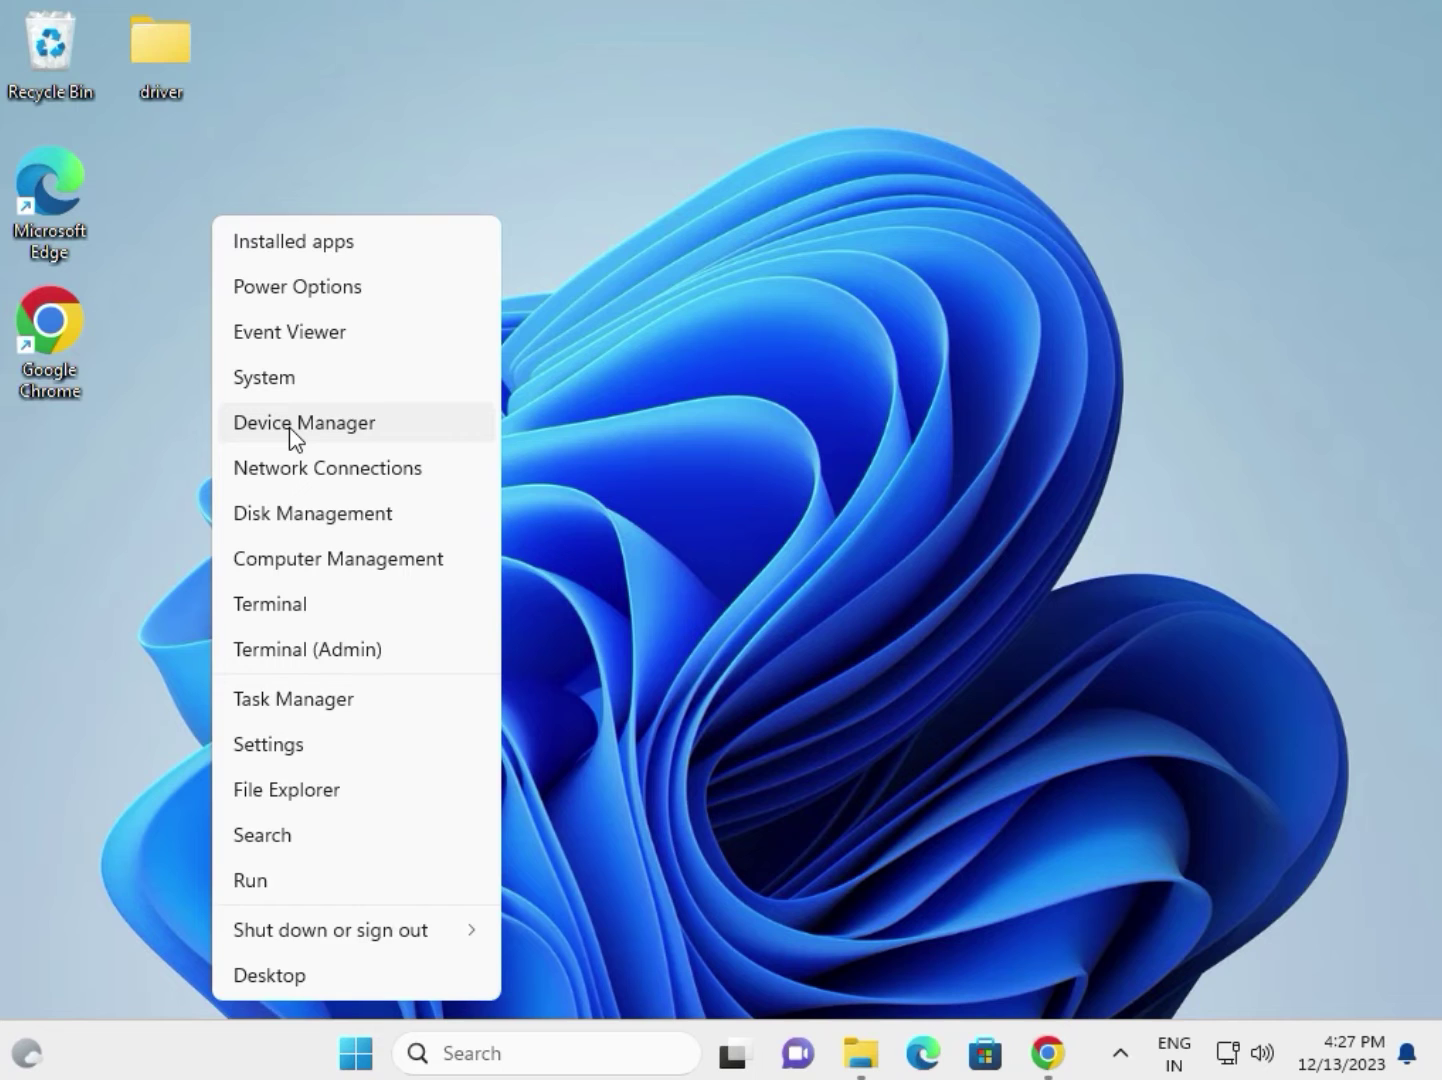
left_click(290, 427)
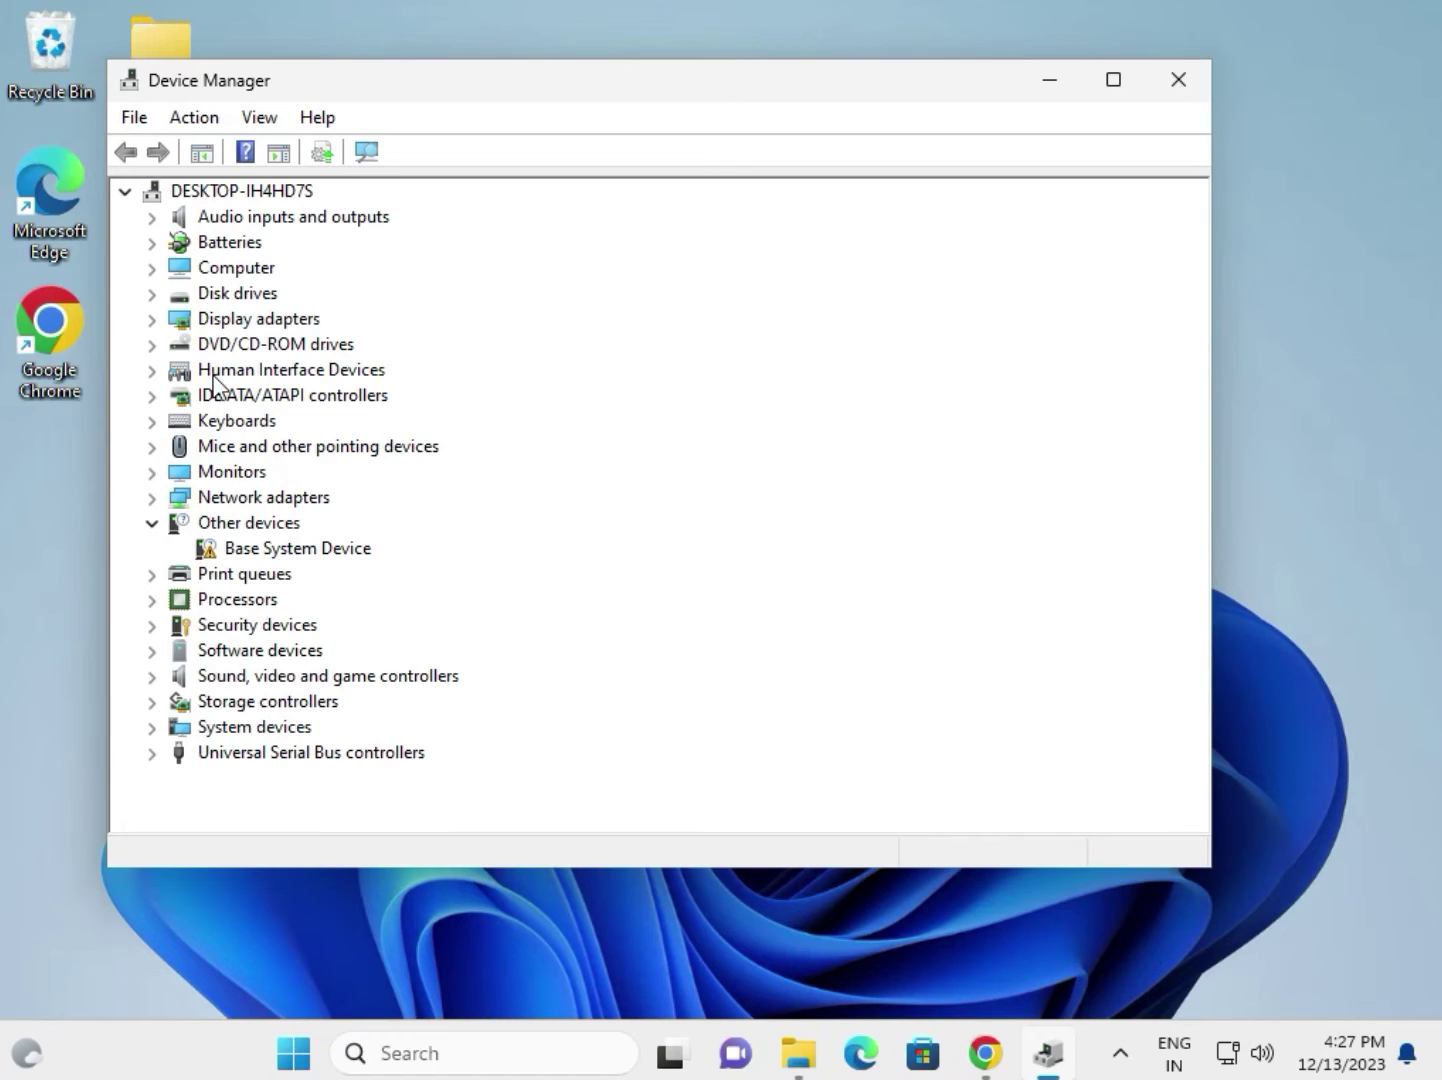
left_click_drag(299, 80, 397, 94)
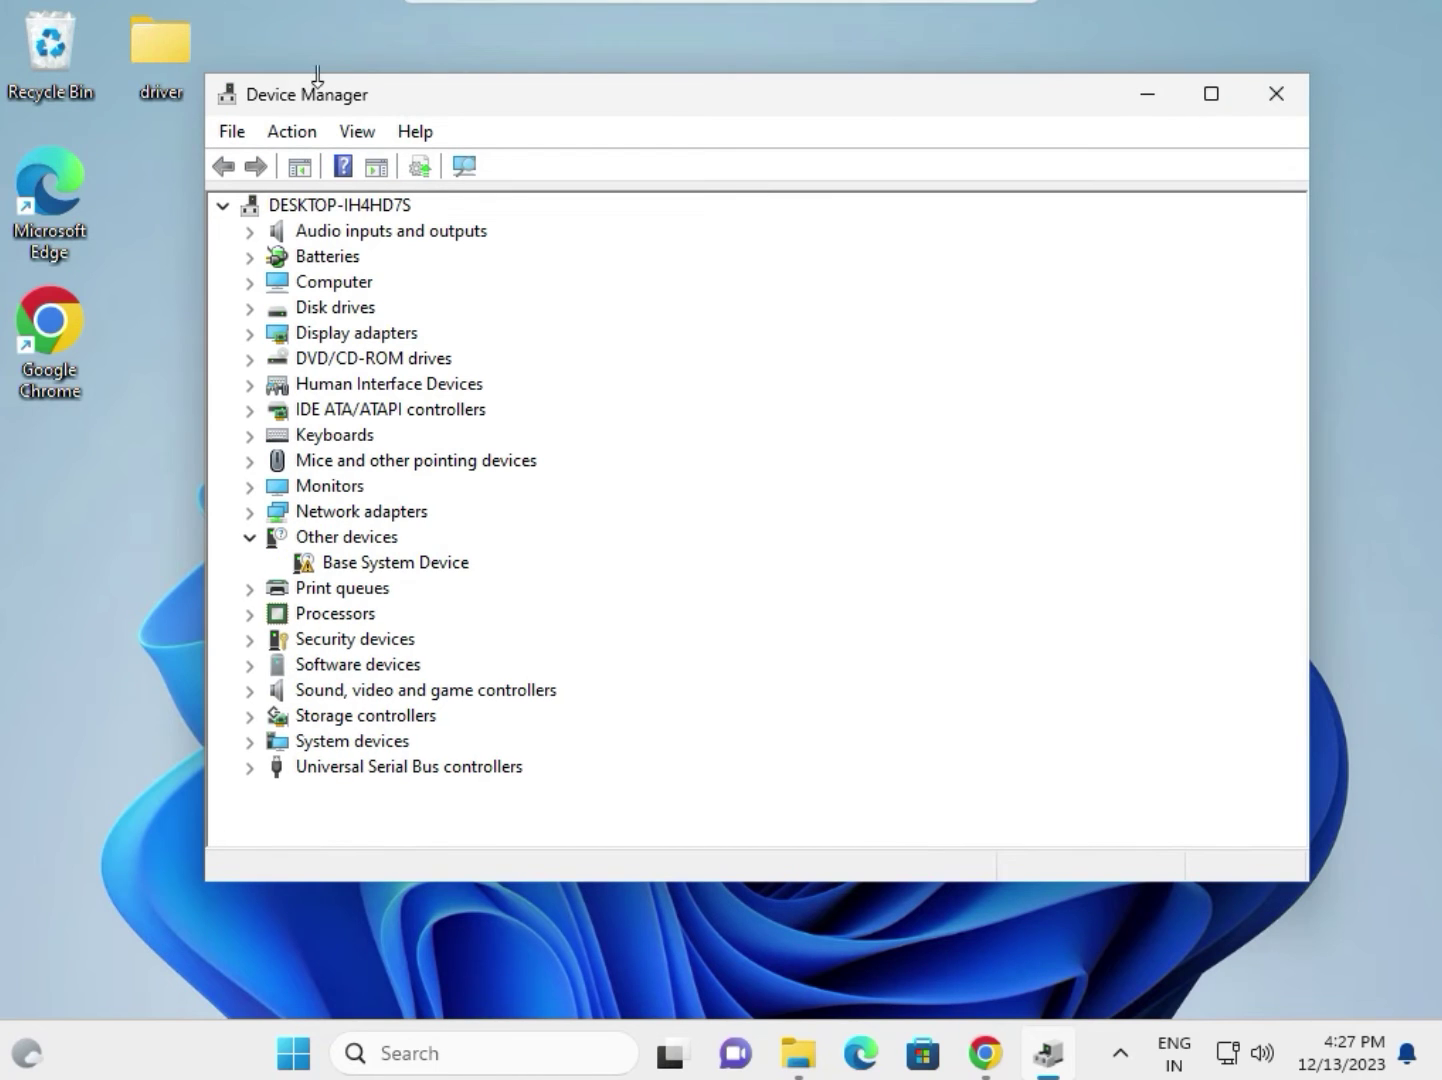
left_click(152, 60)
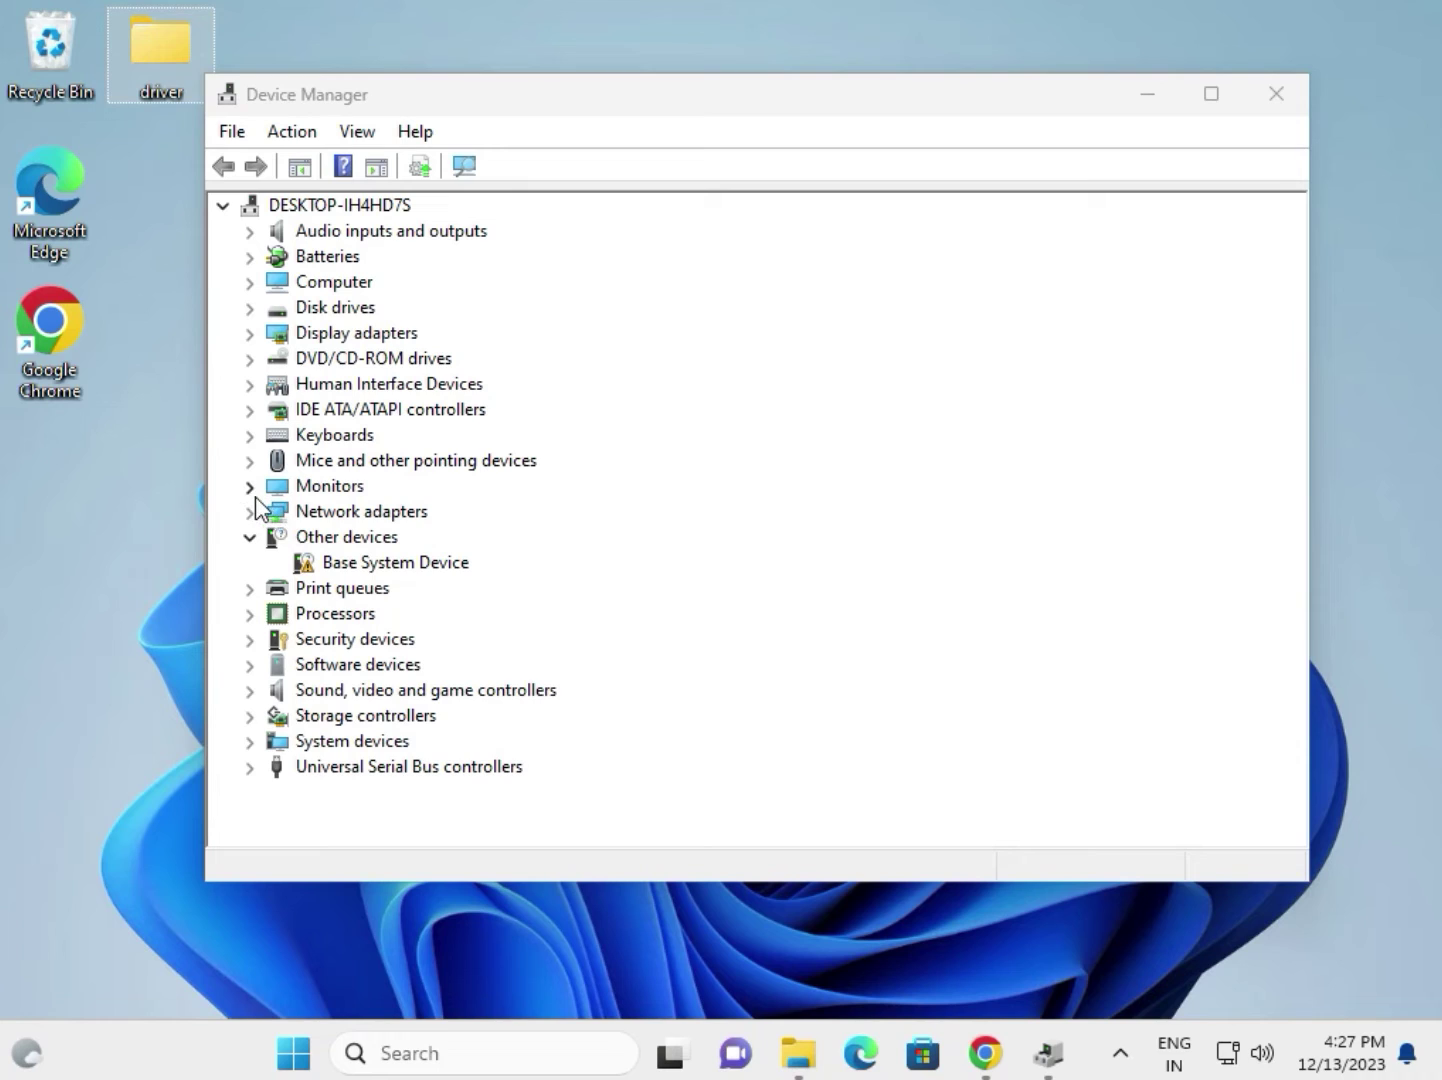
left_click(302, 336)
left_click(250, 334)
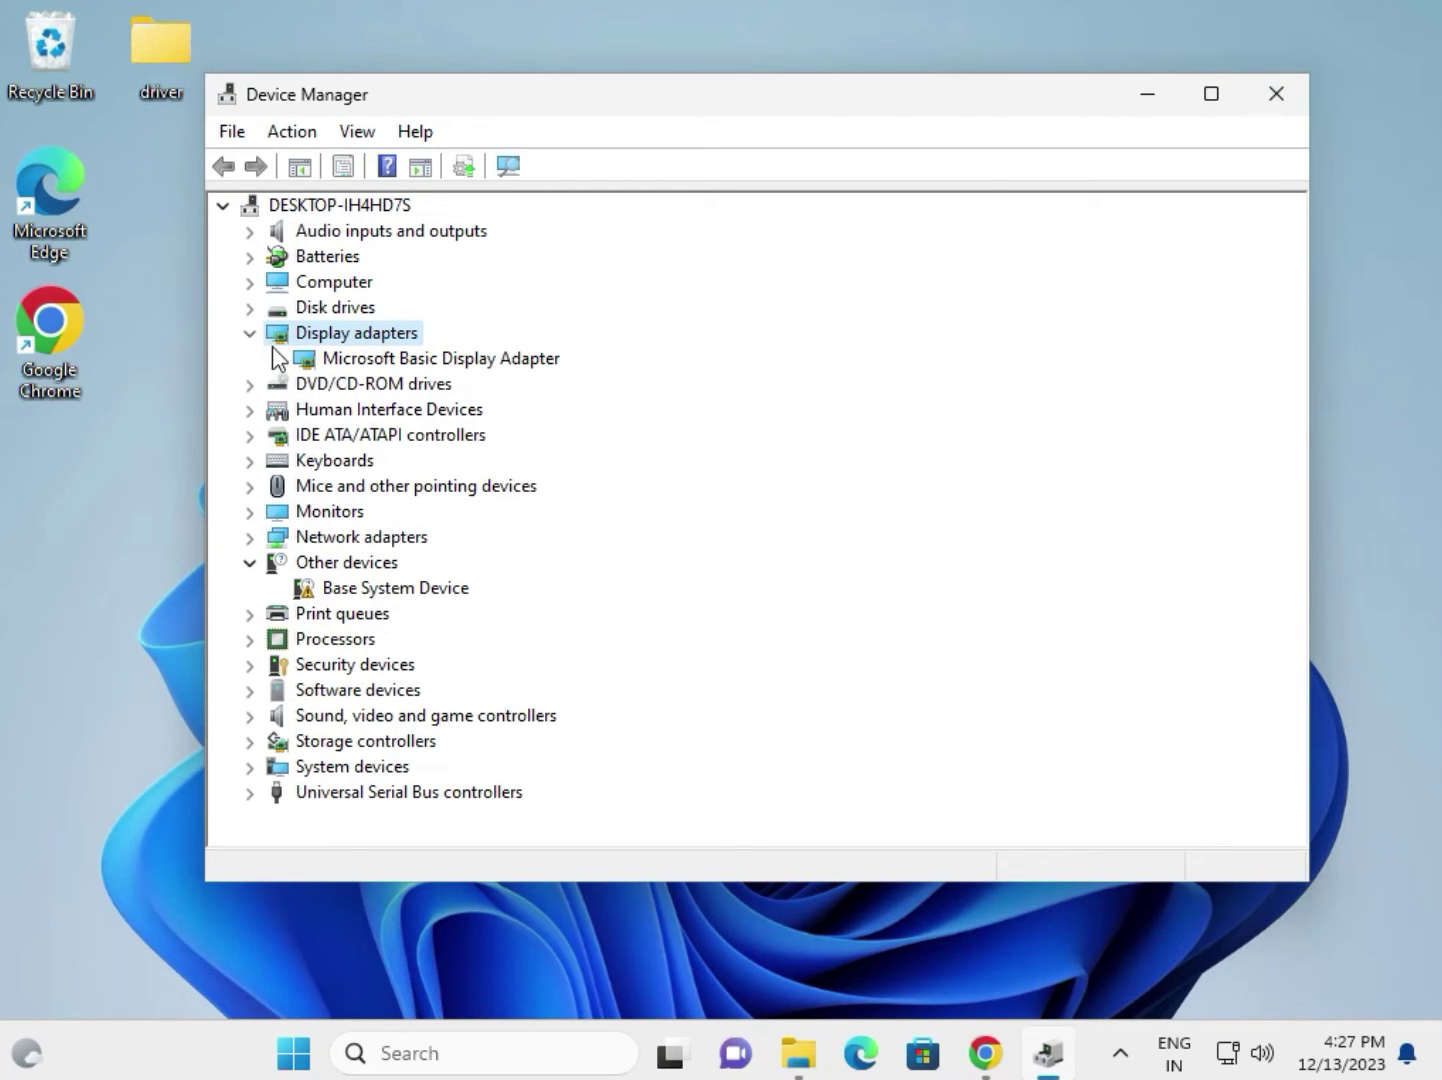
- Update the Microsoft Basic Display Adapter from Desktop\driver and close the already-installed result
right_click(363, 360)
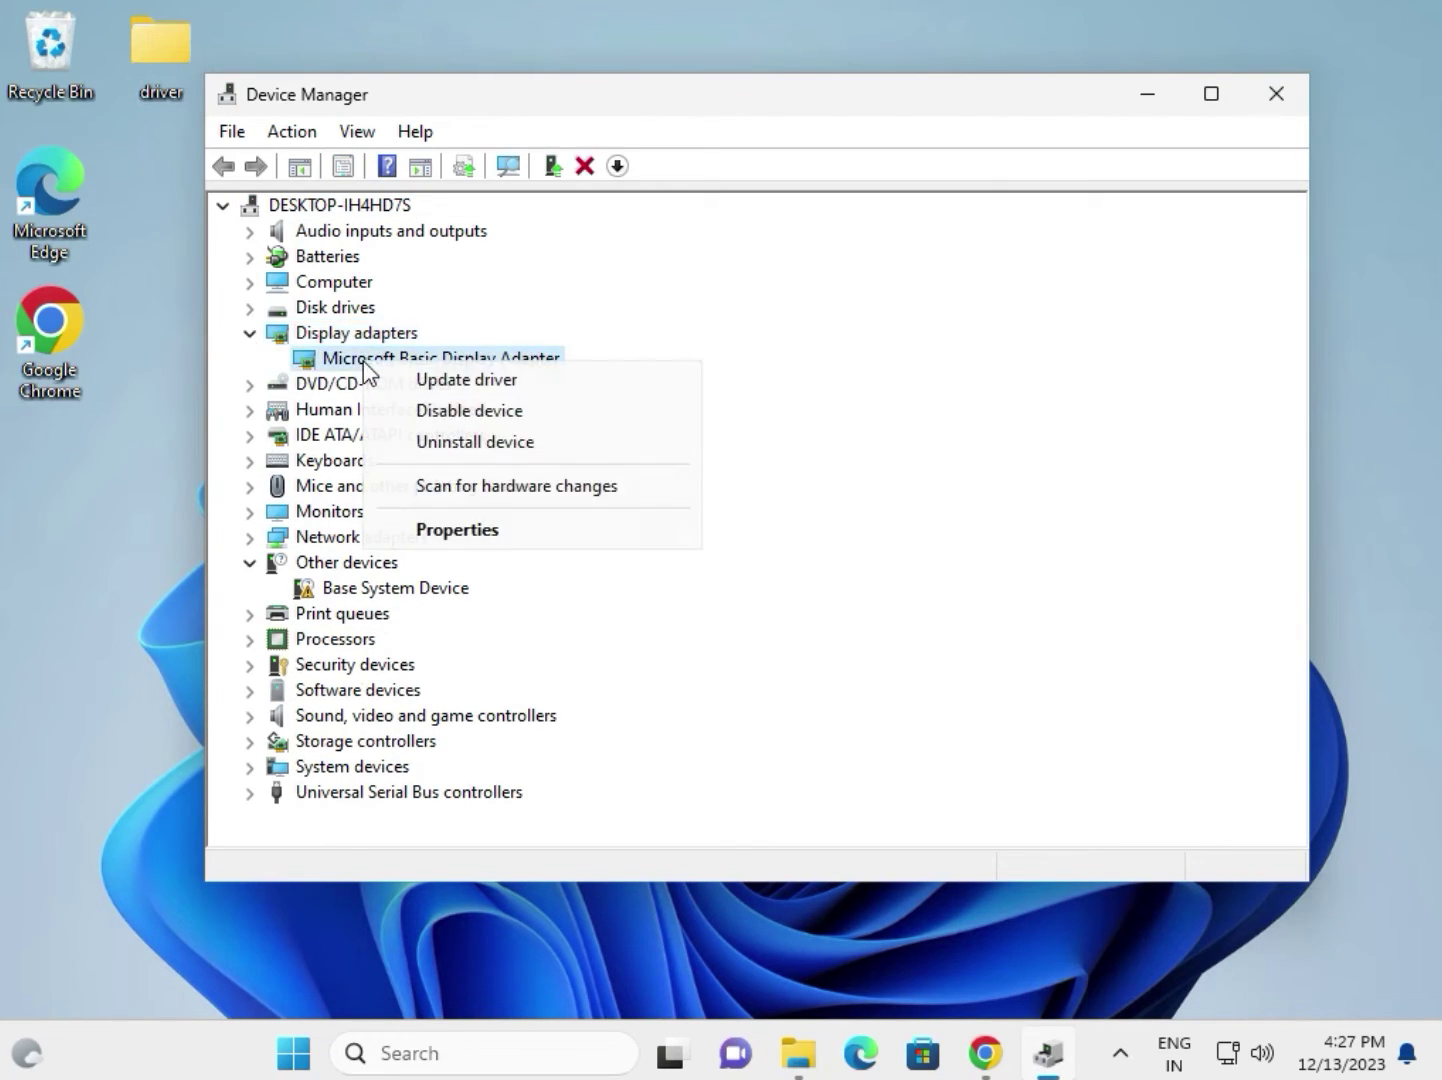
left_click(436, 381)
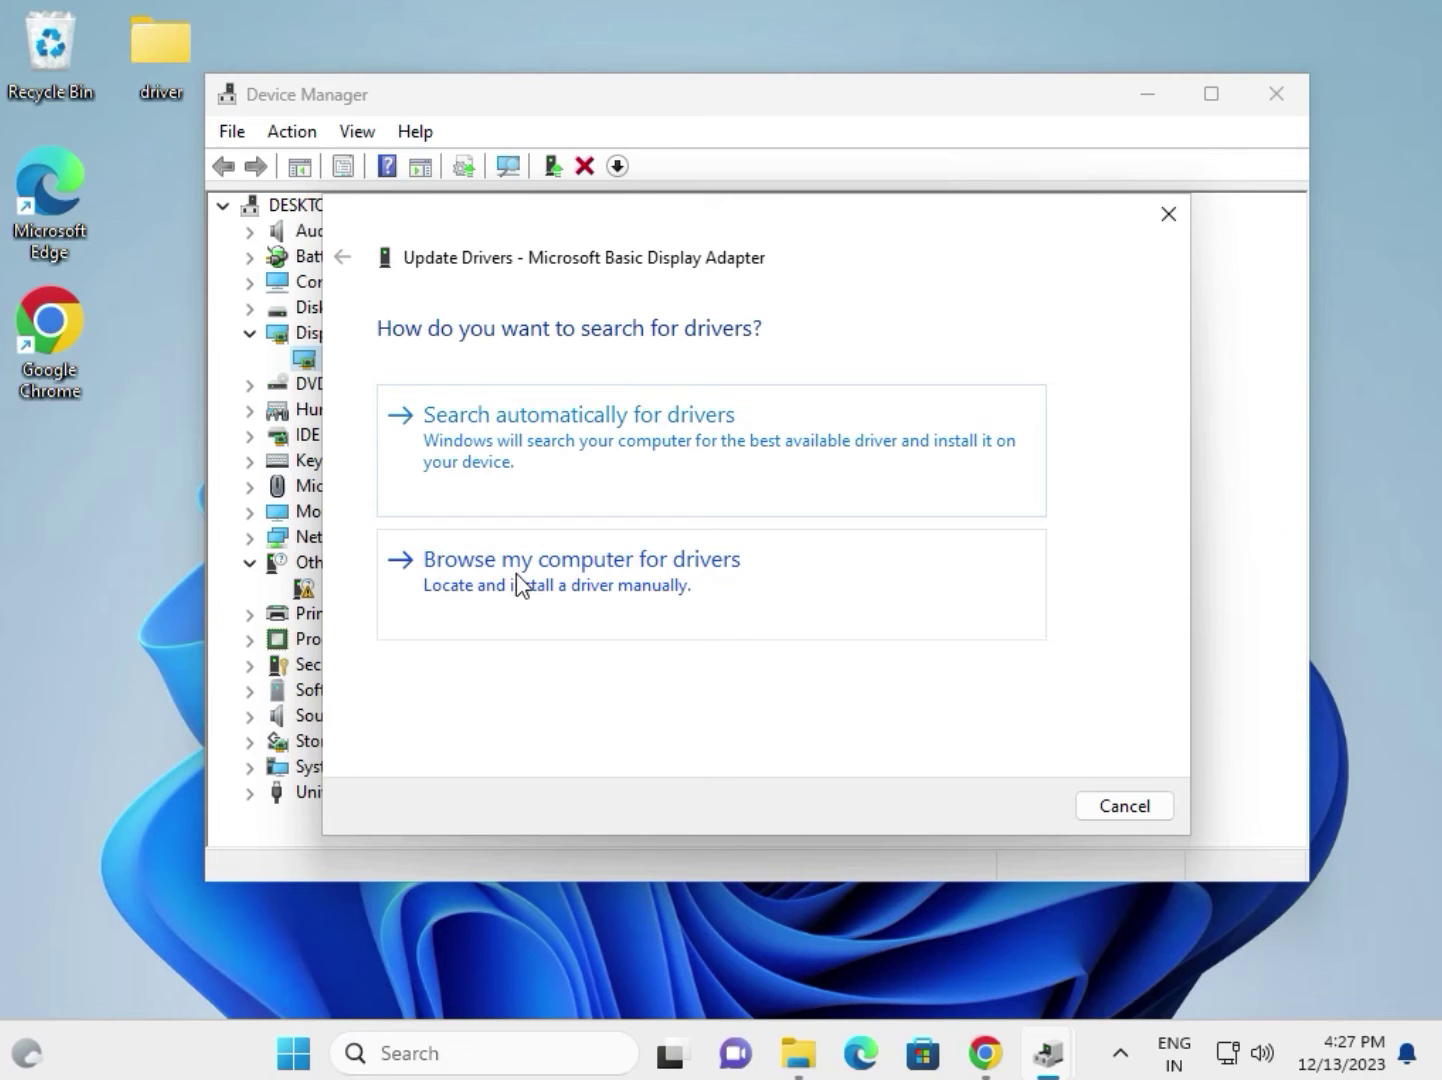
left_click(666, 583)
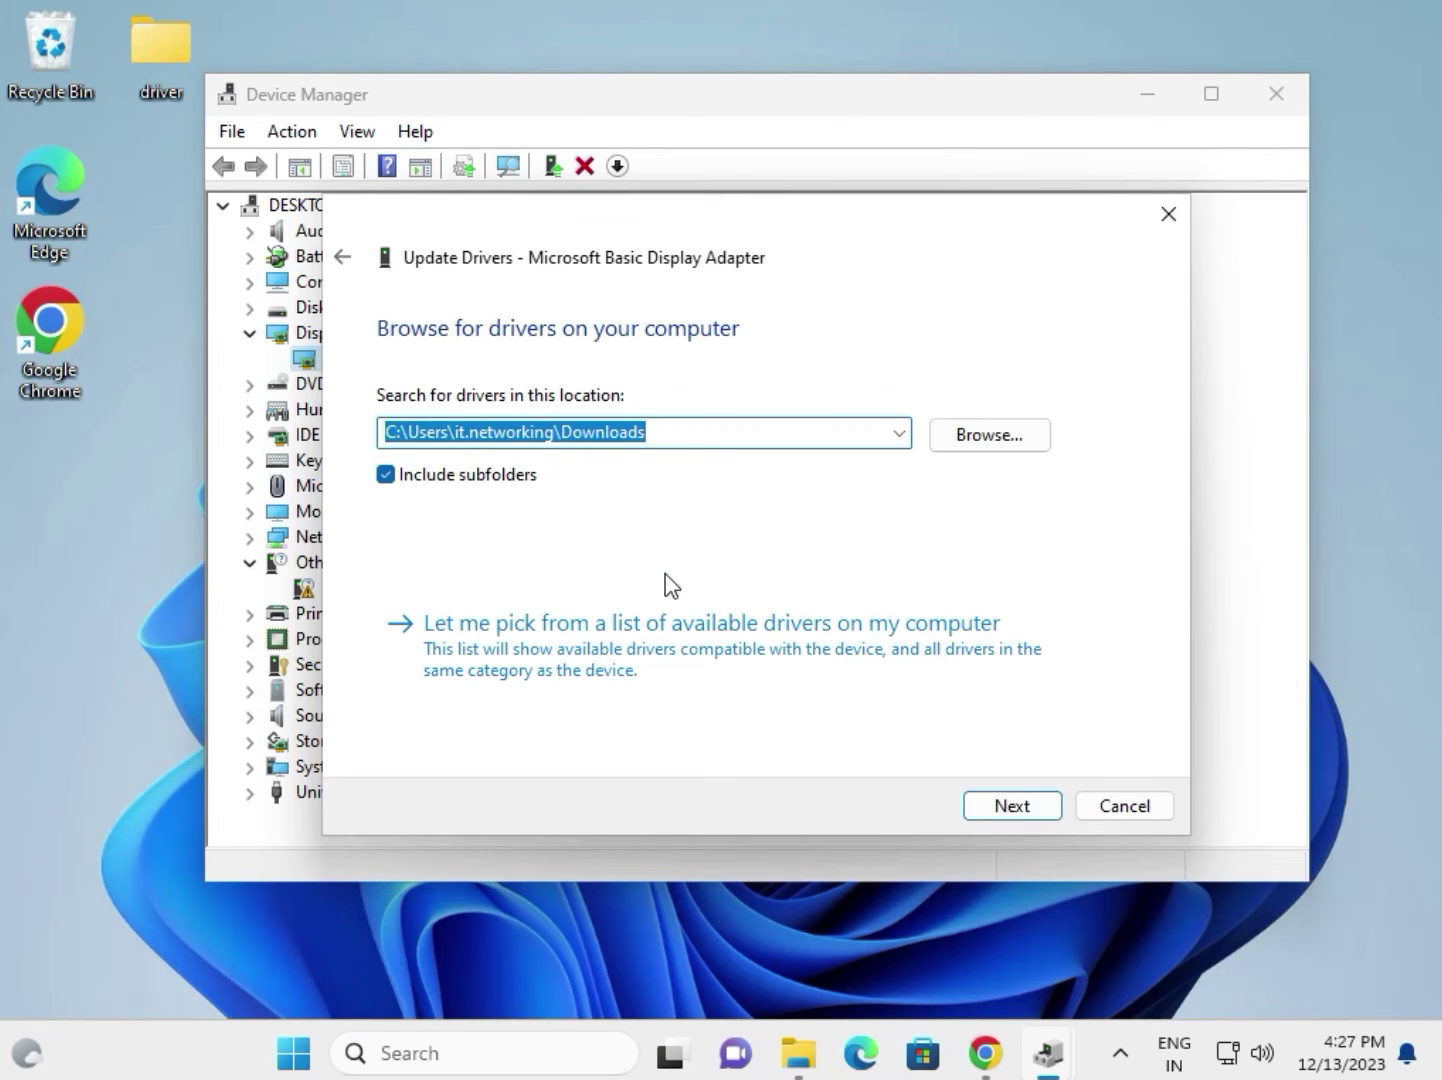
left_click(988, 444)
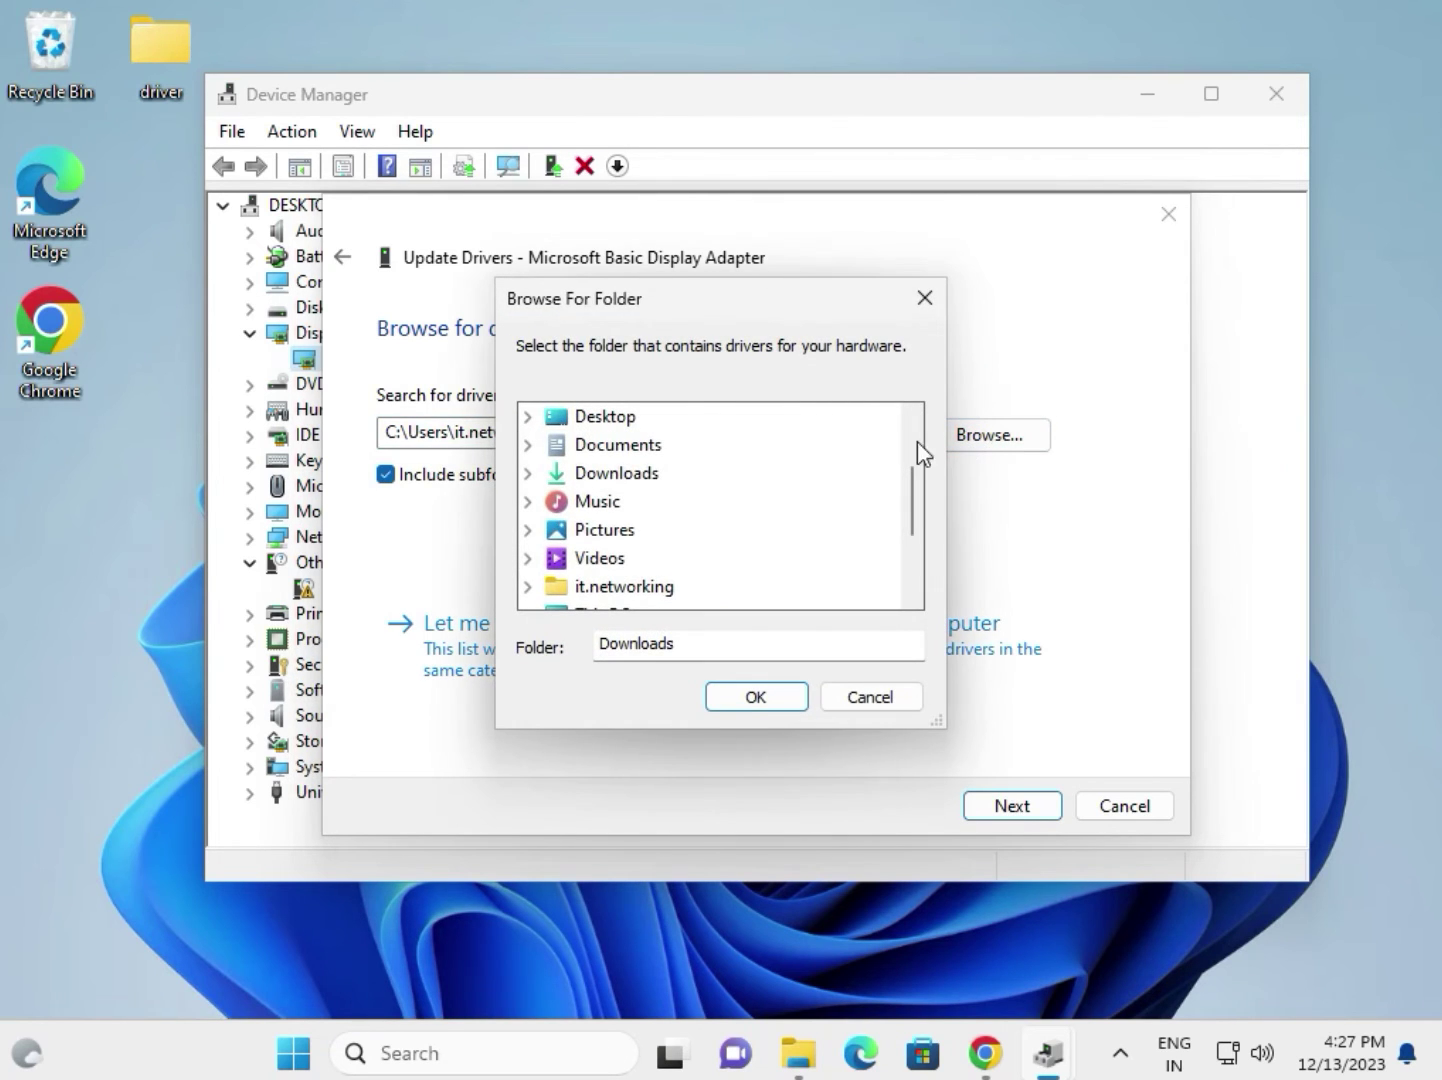
double_click(602, 418)
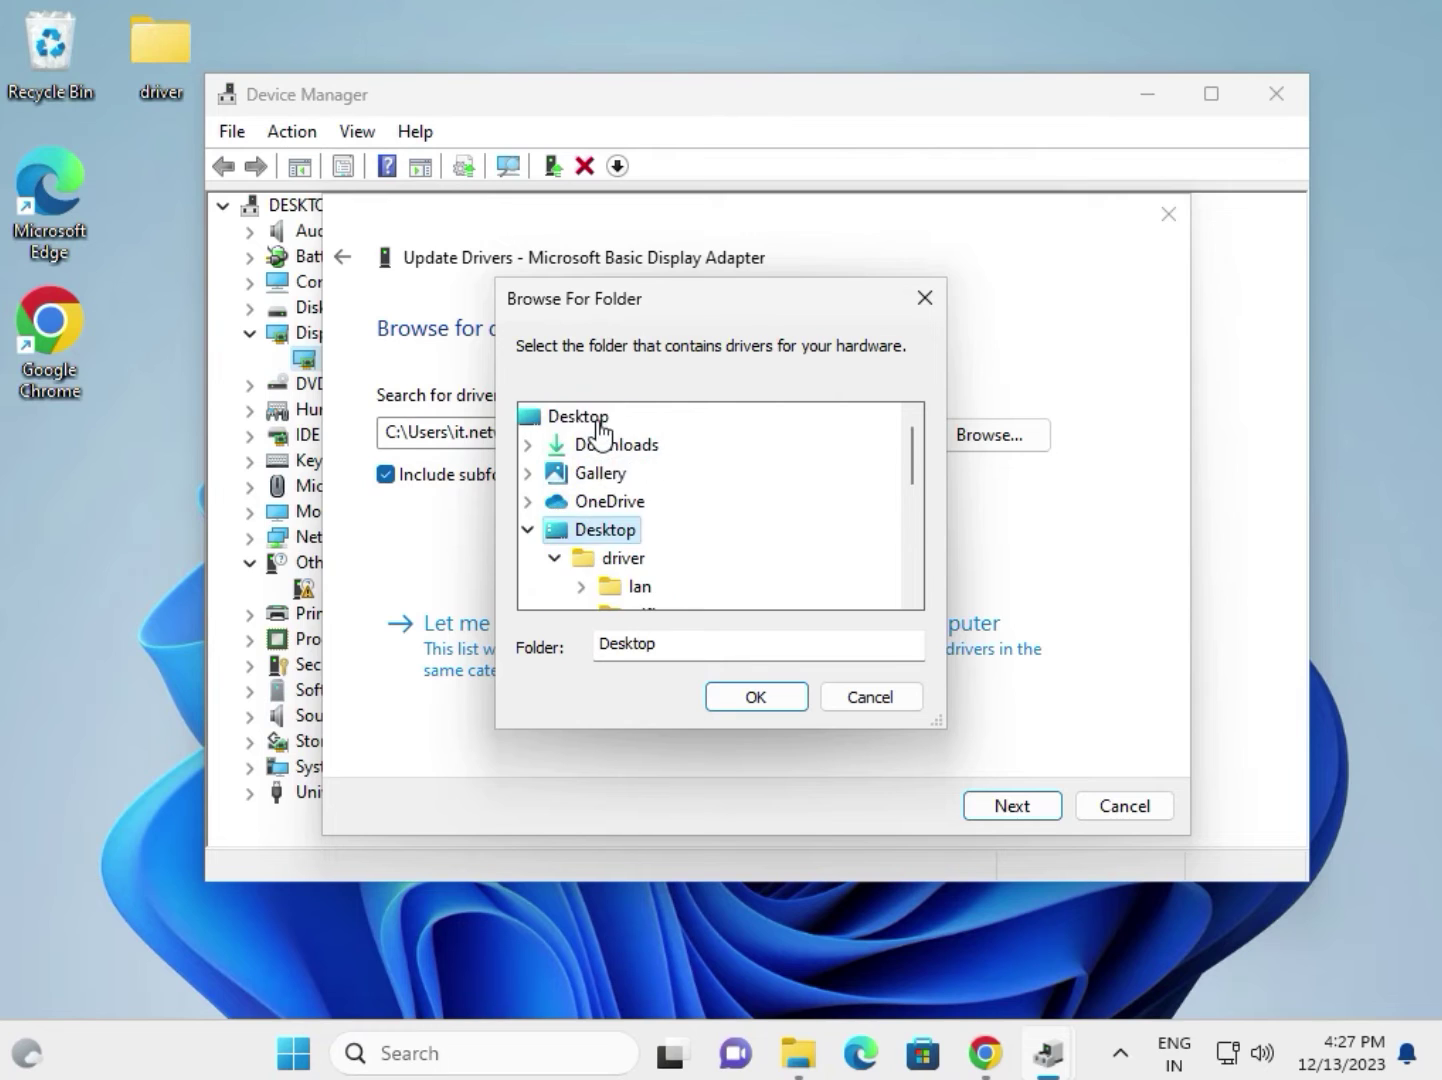
left_click(620, 558)
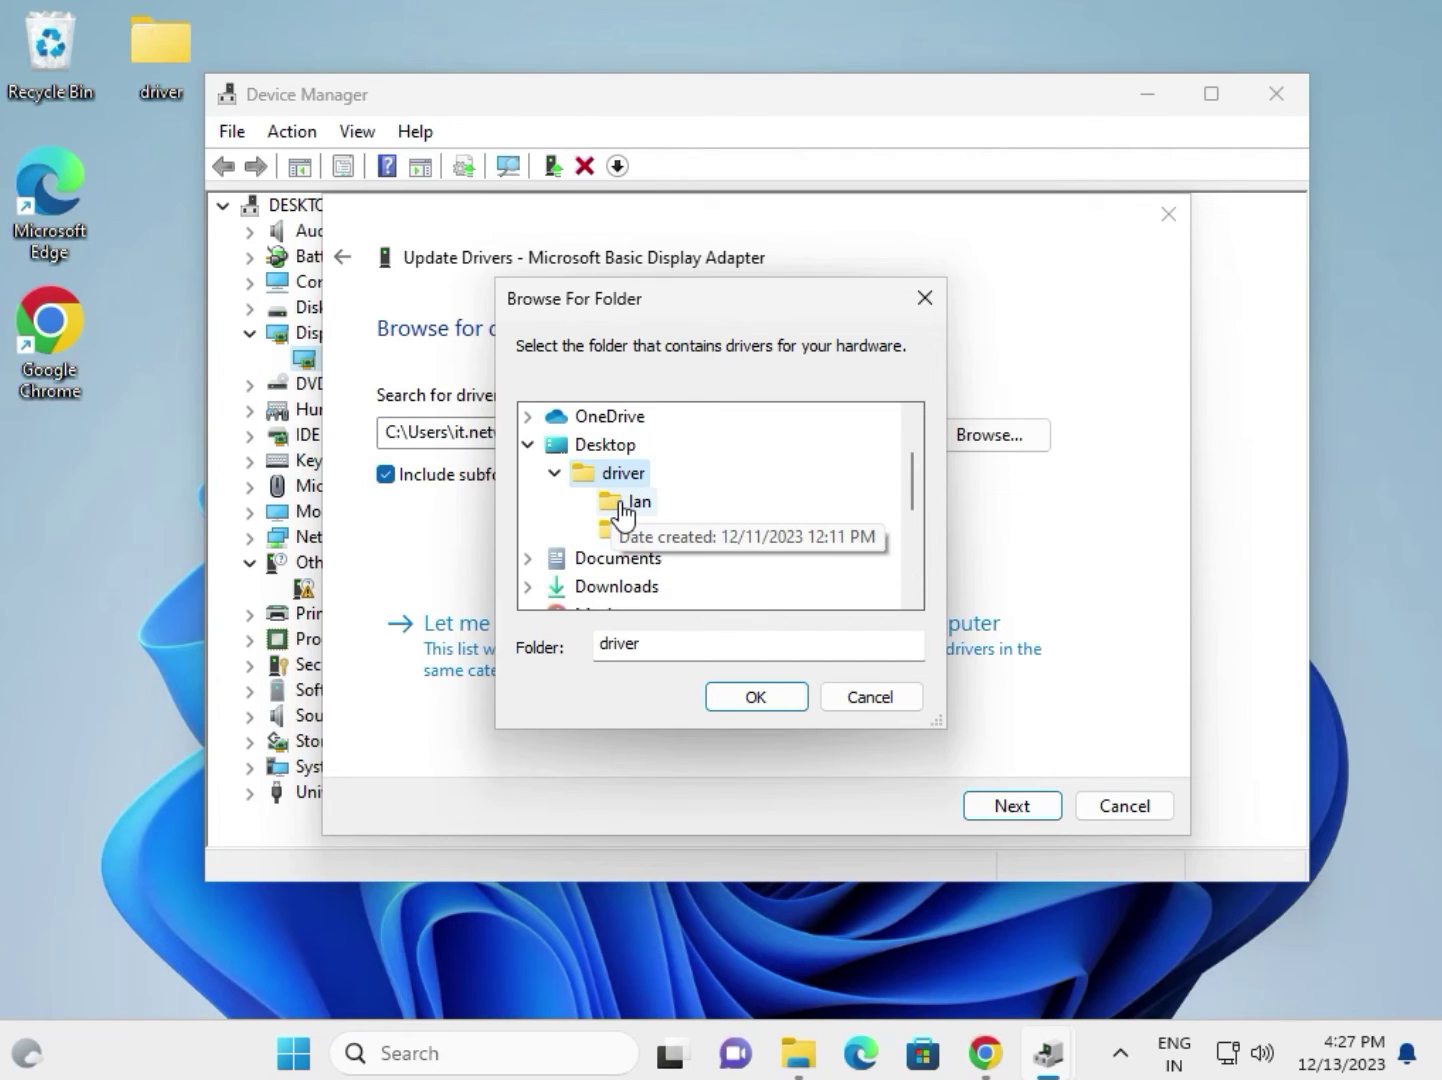
left_click(760, 700)
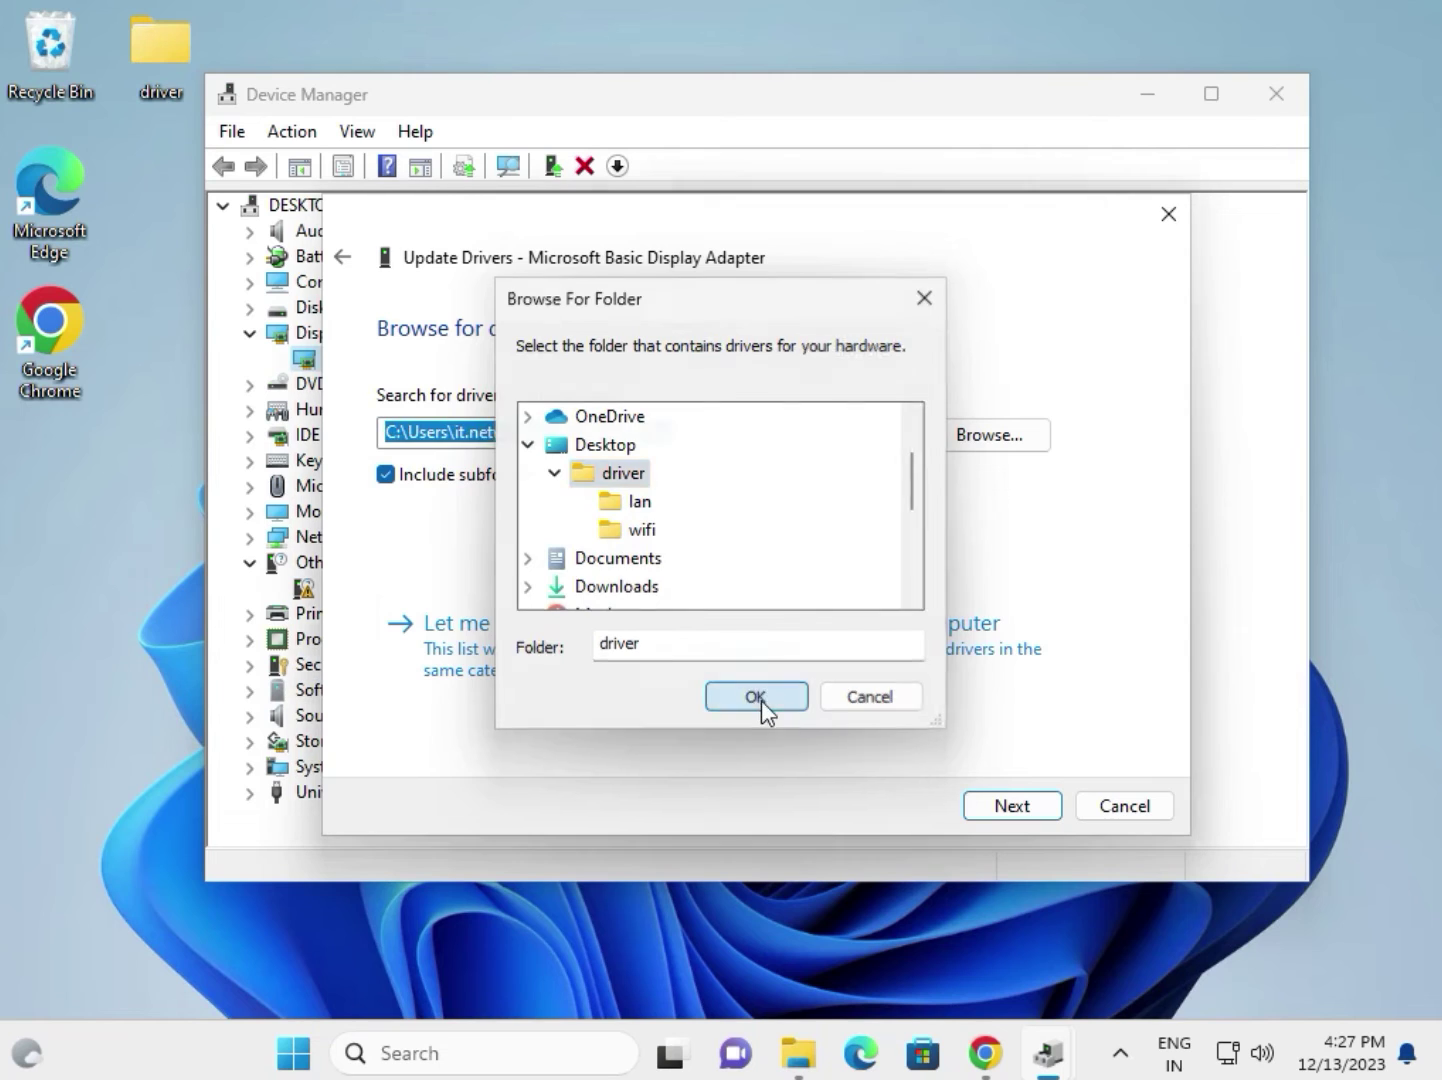
left_click(982, 806)
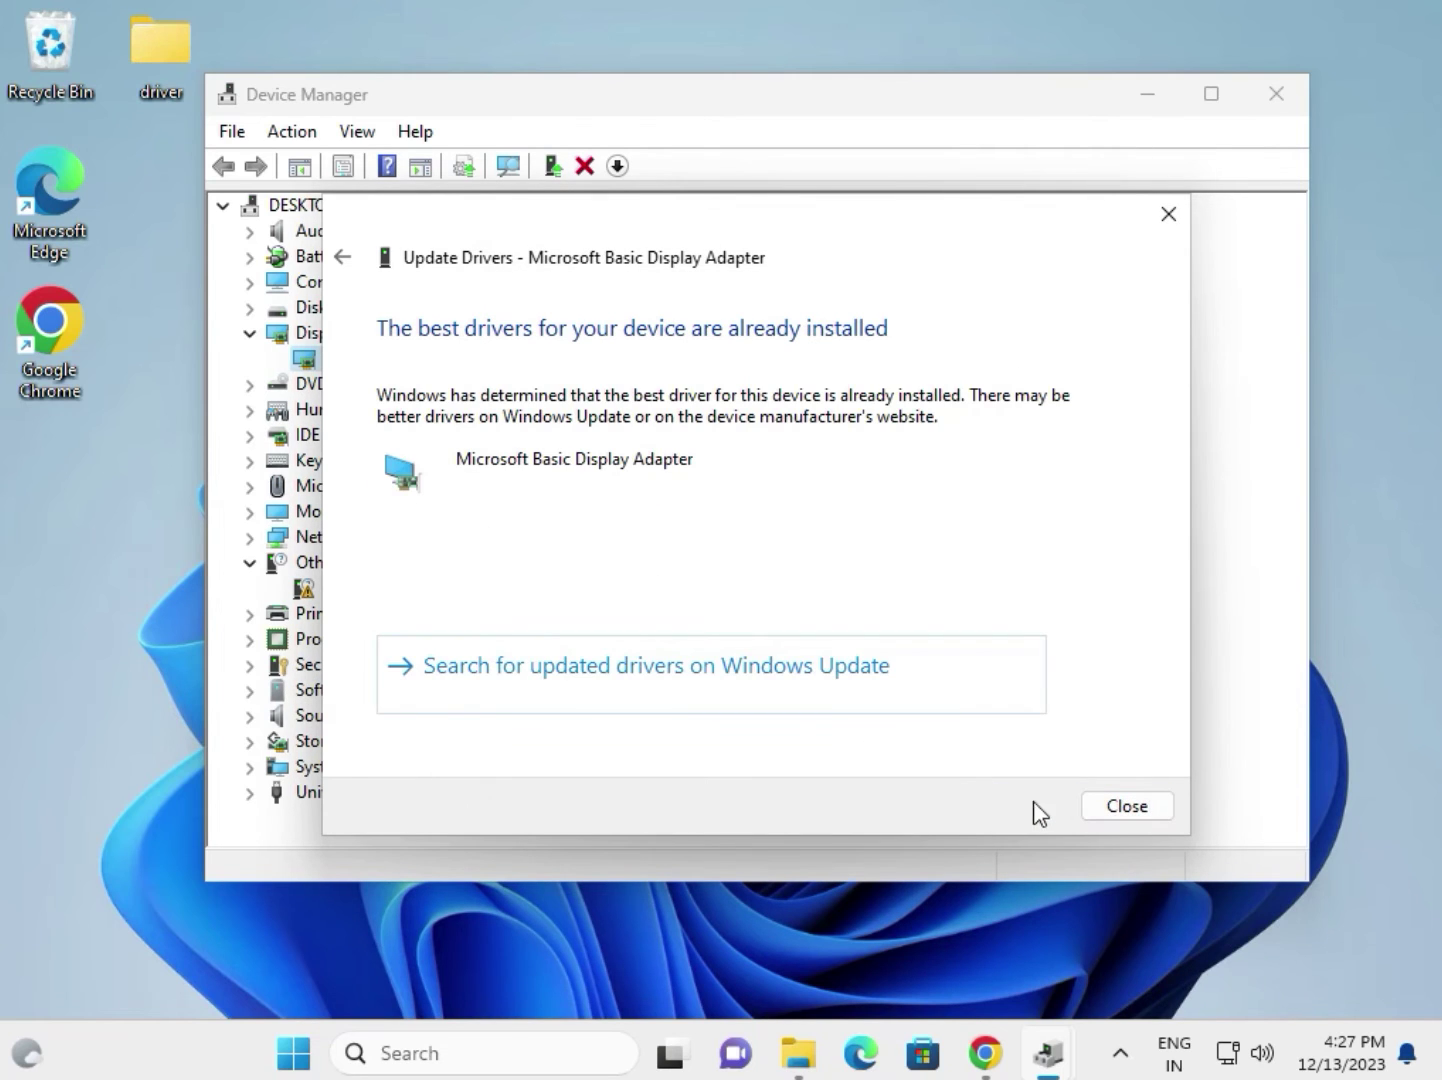
left_click(1104, 807)
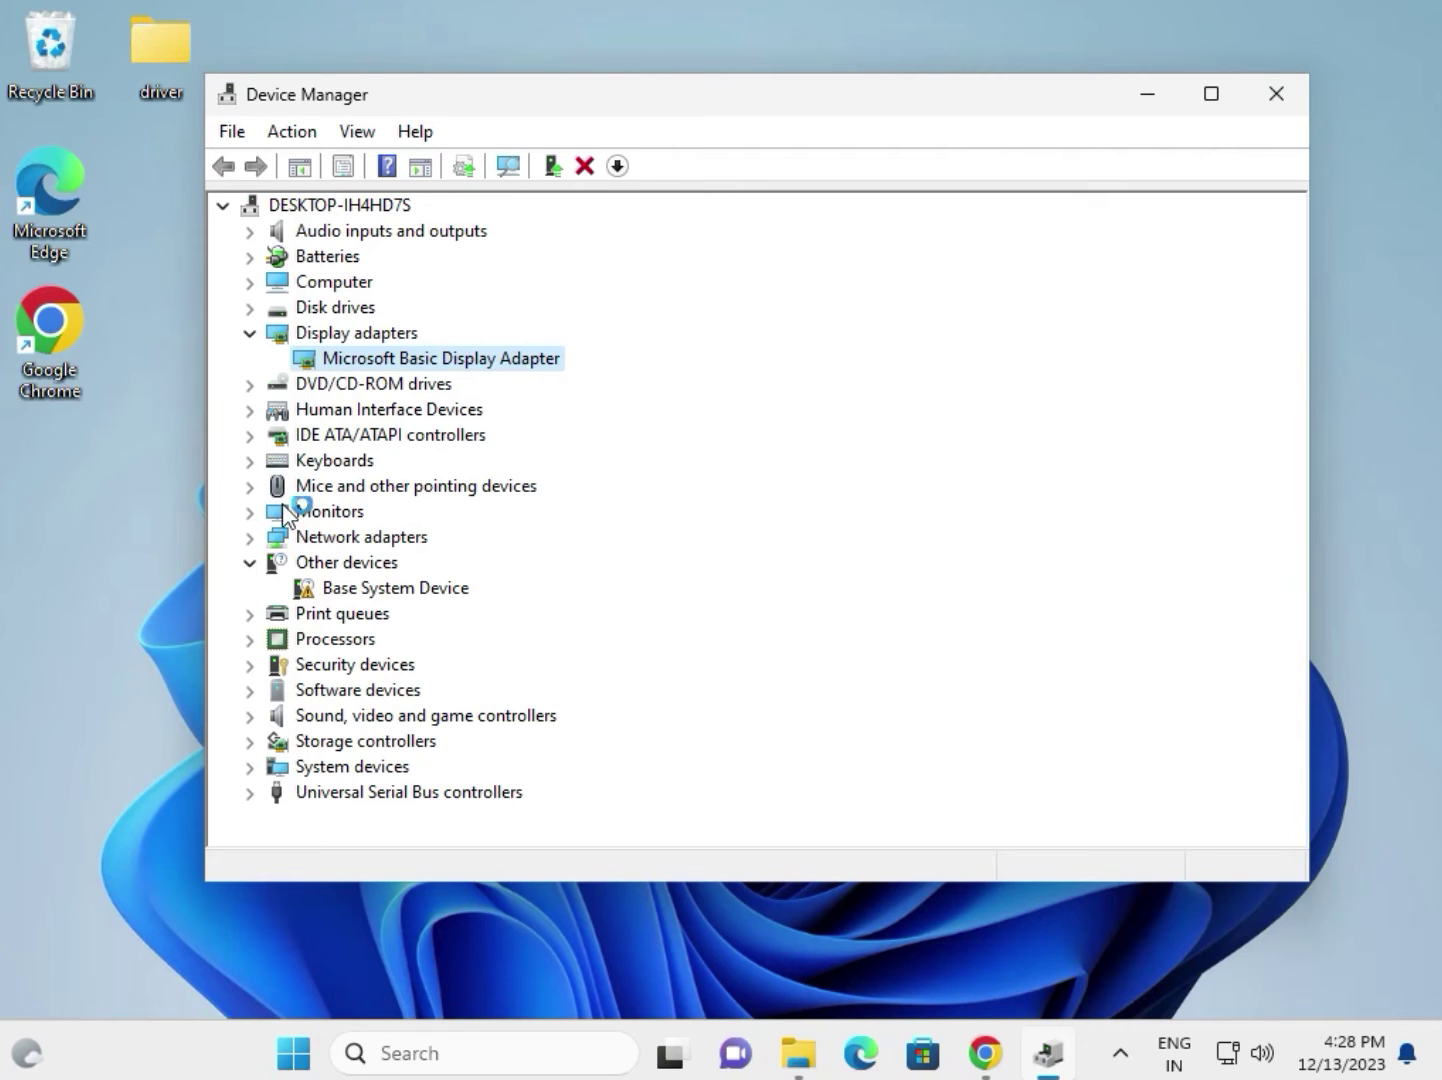
- Start a driver update for the Intel(R) PRO/1000 MT Desktop Adapter under Network adapters
left_click(250, 537)
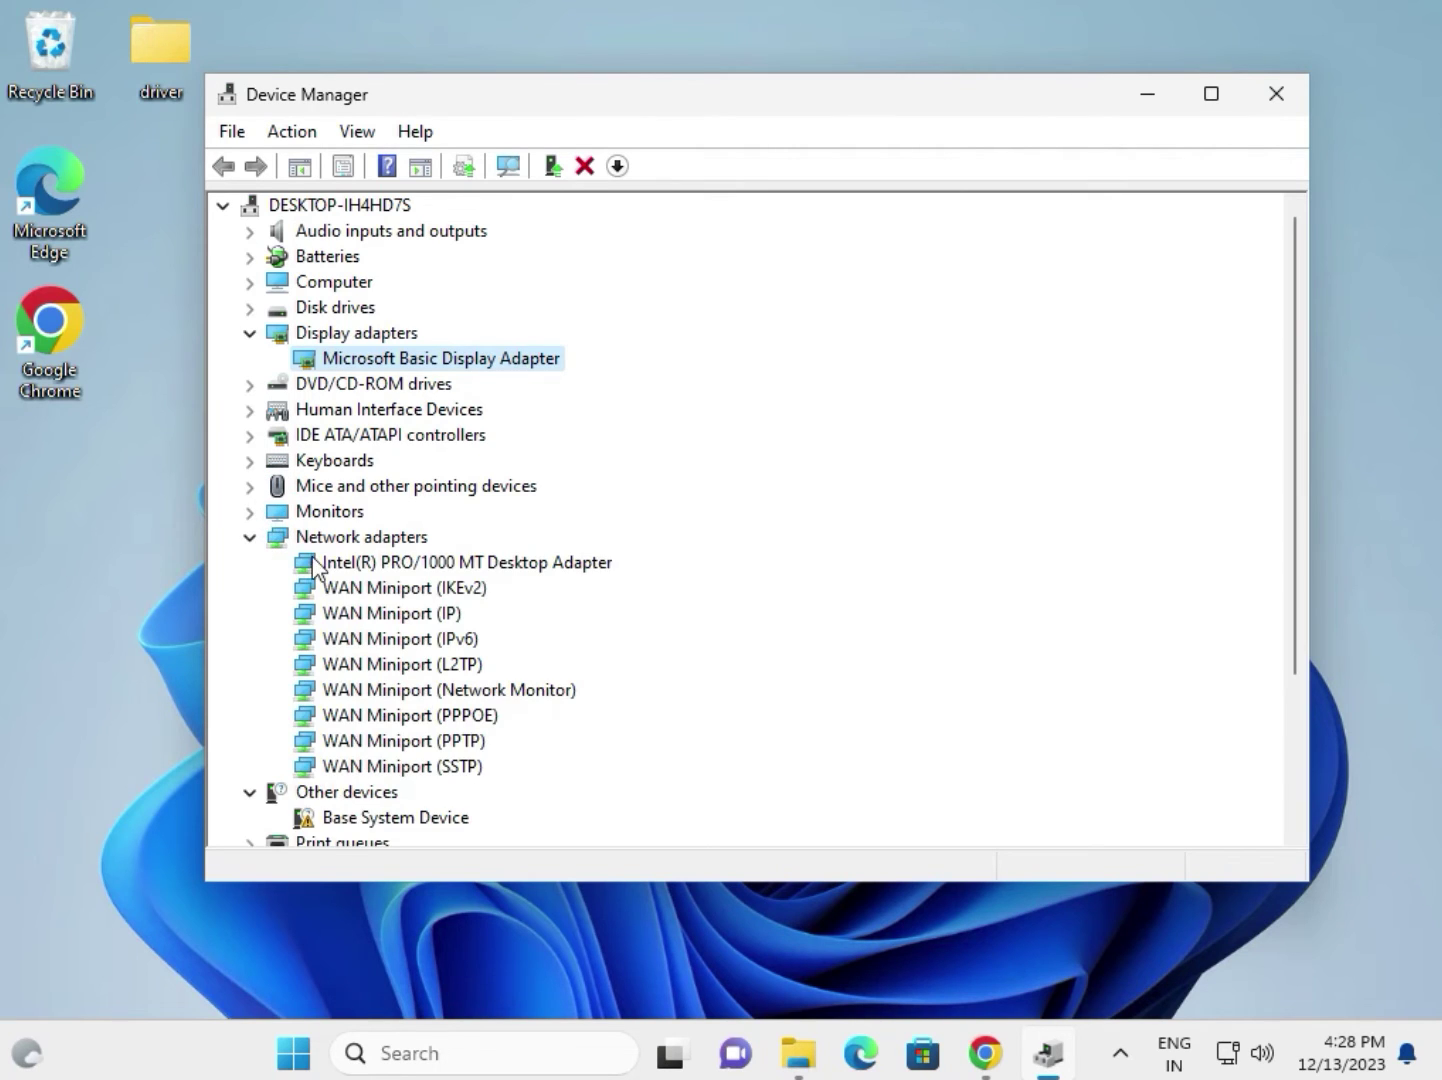
left_click(418, 565)
right_click(418, 562)
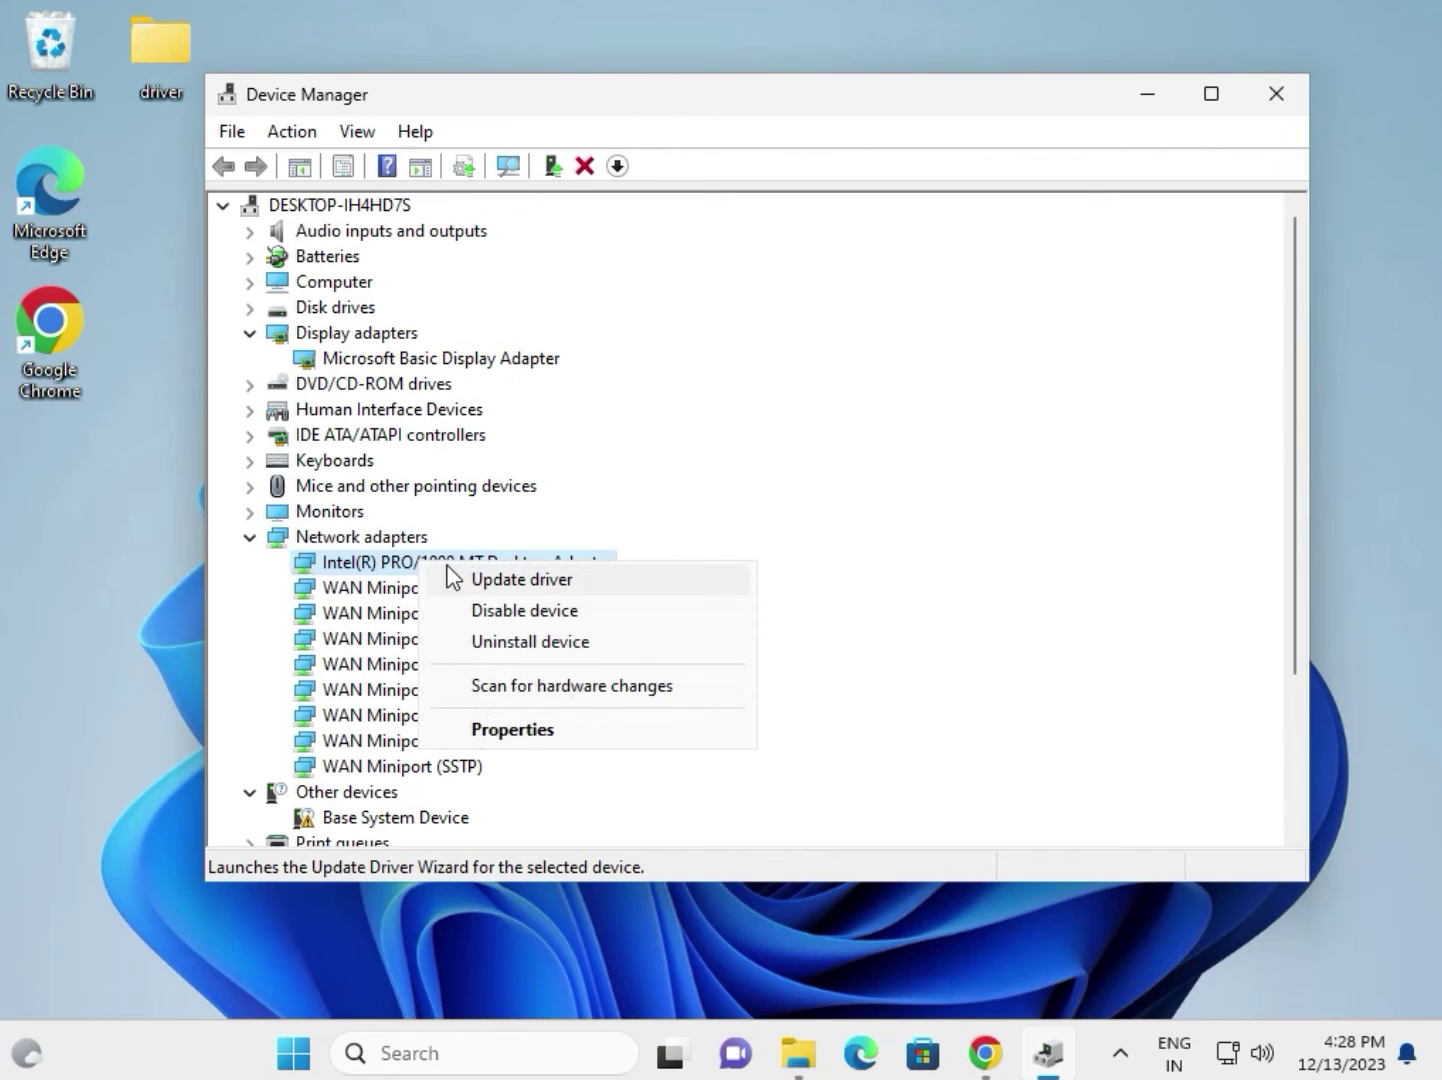
left_click(767, 549)
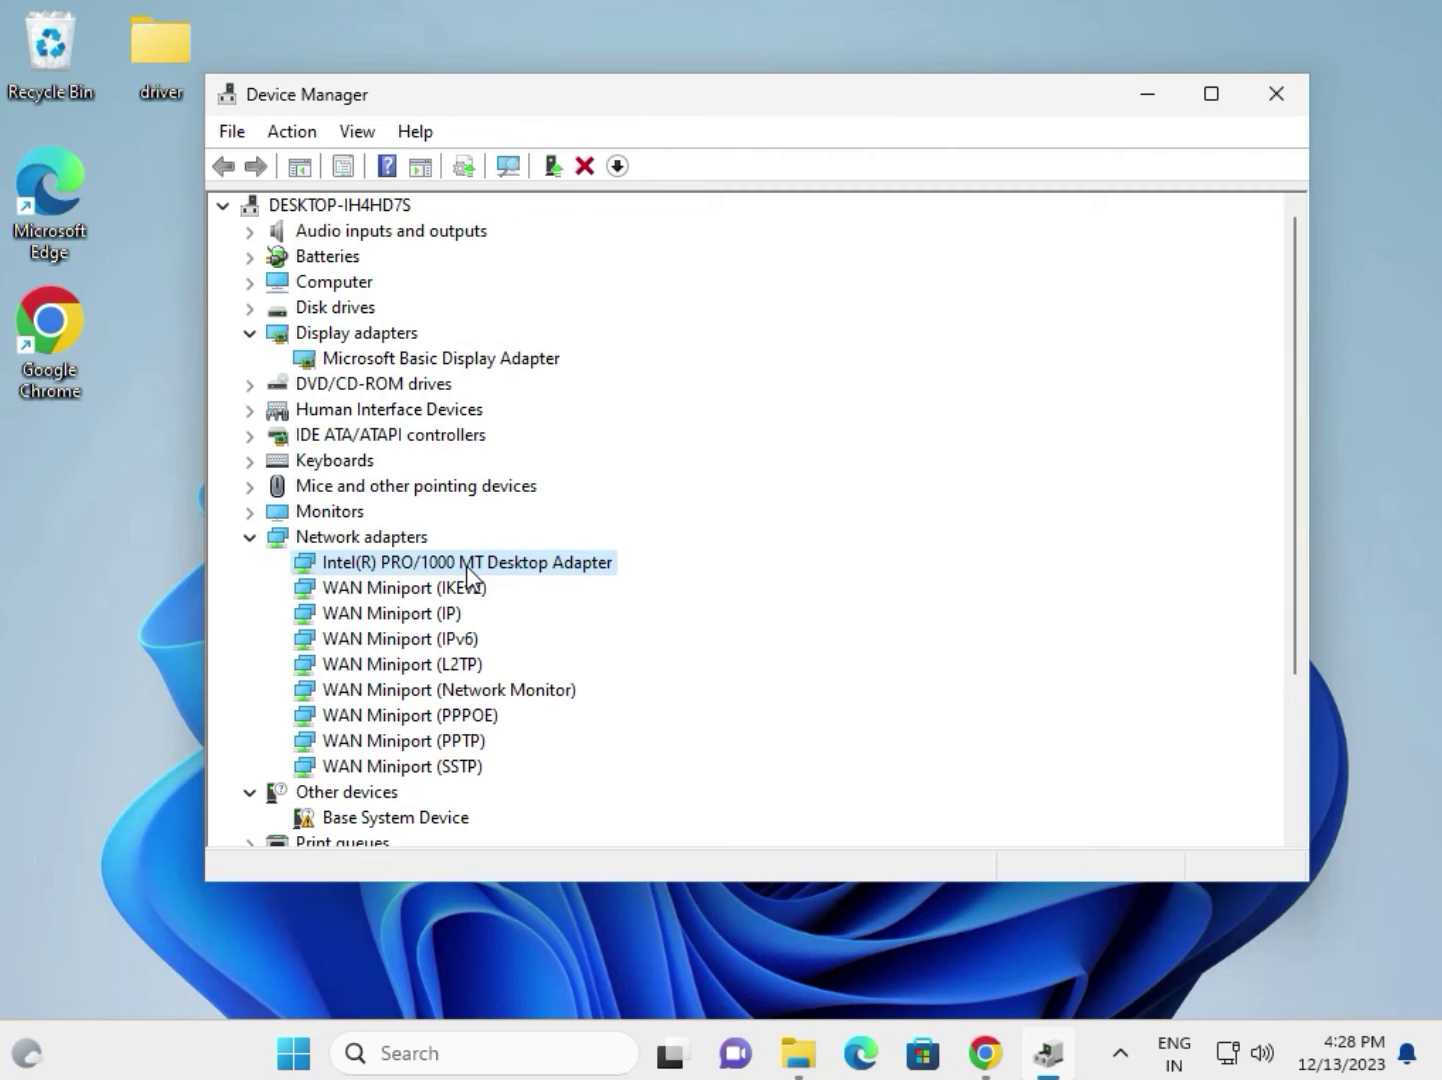
right_click(580, 578)
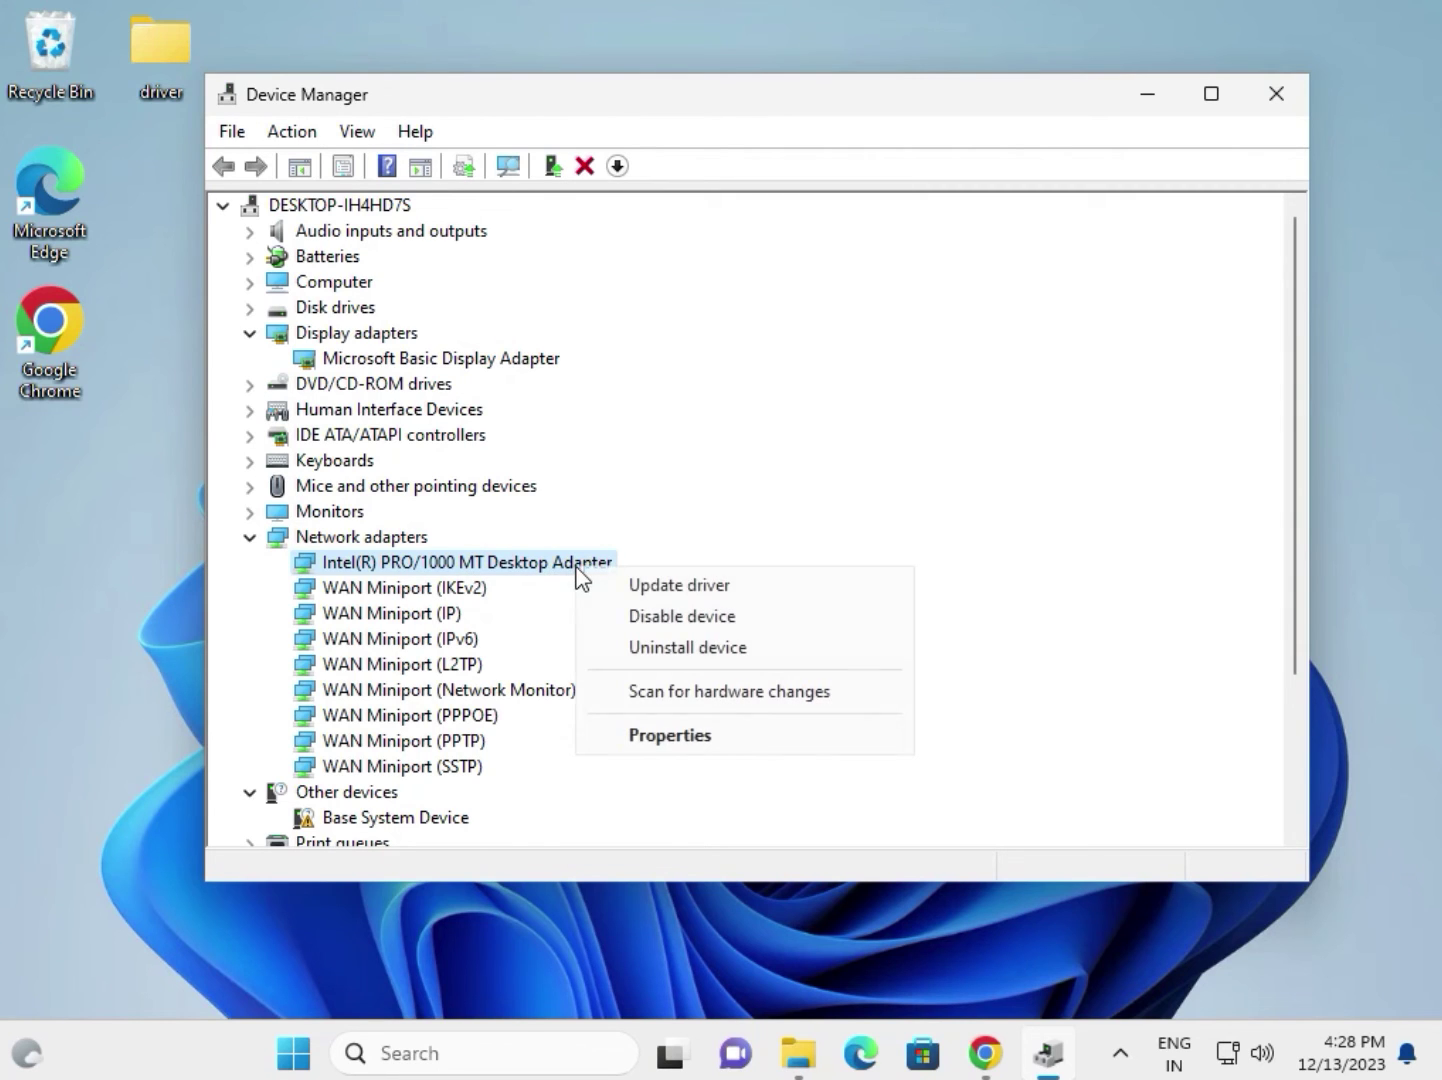
left_click(657, 588)
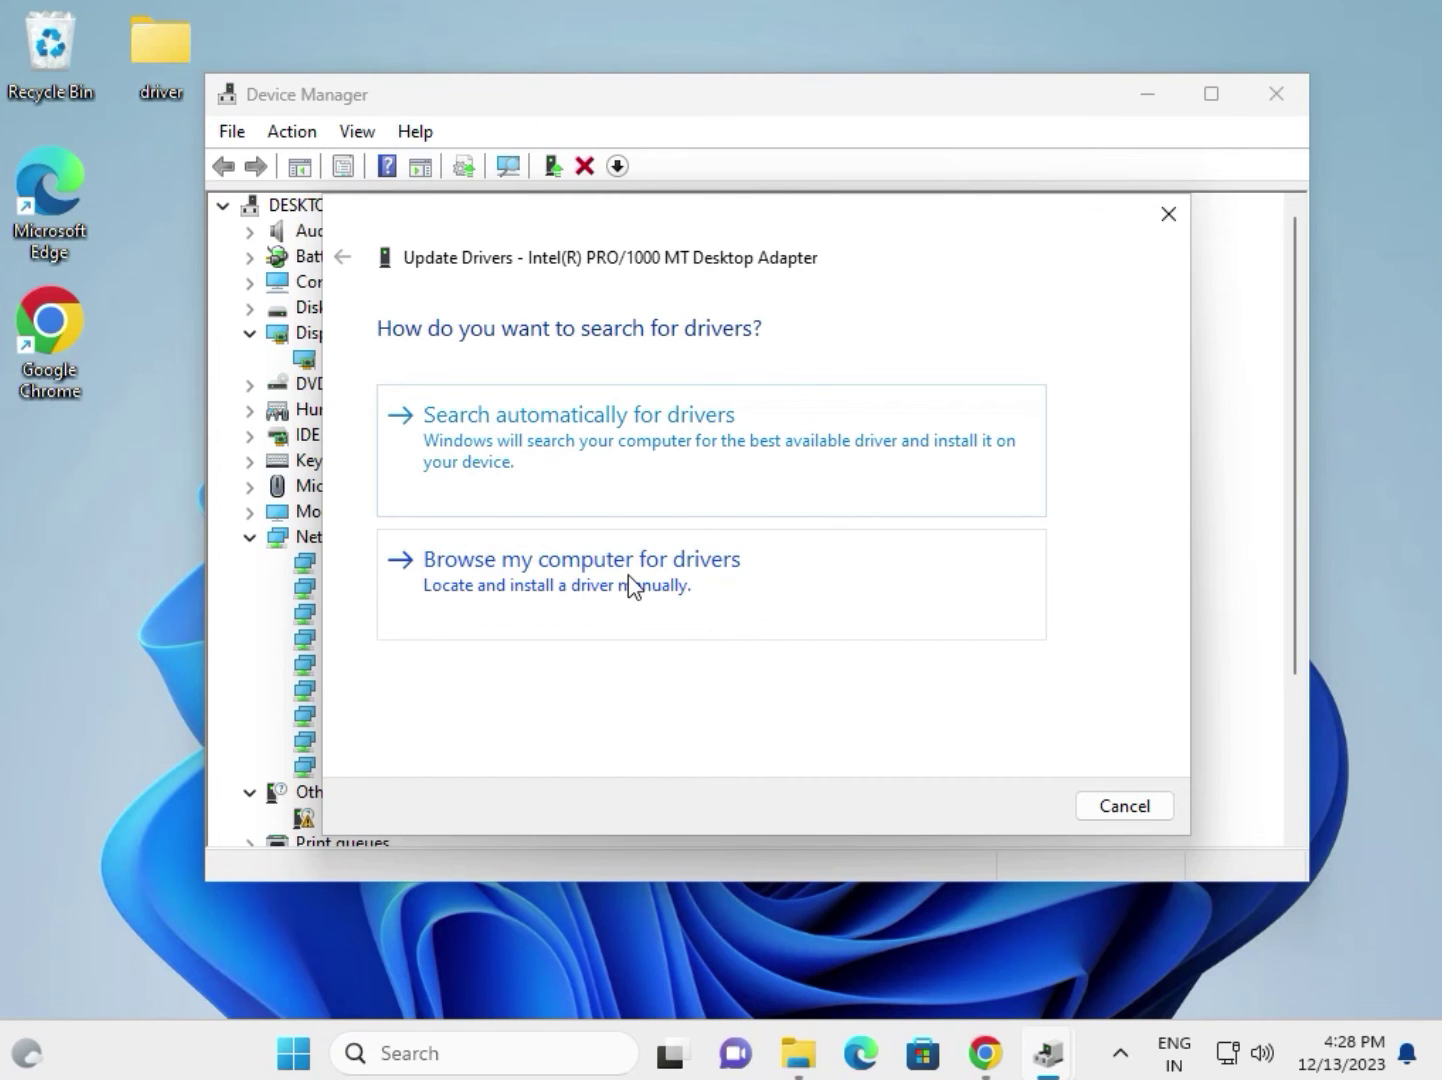
- Search the Desktop\driver folder for its driver; the best one is already installed
left_click(648, 585)
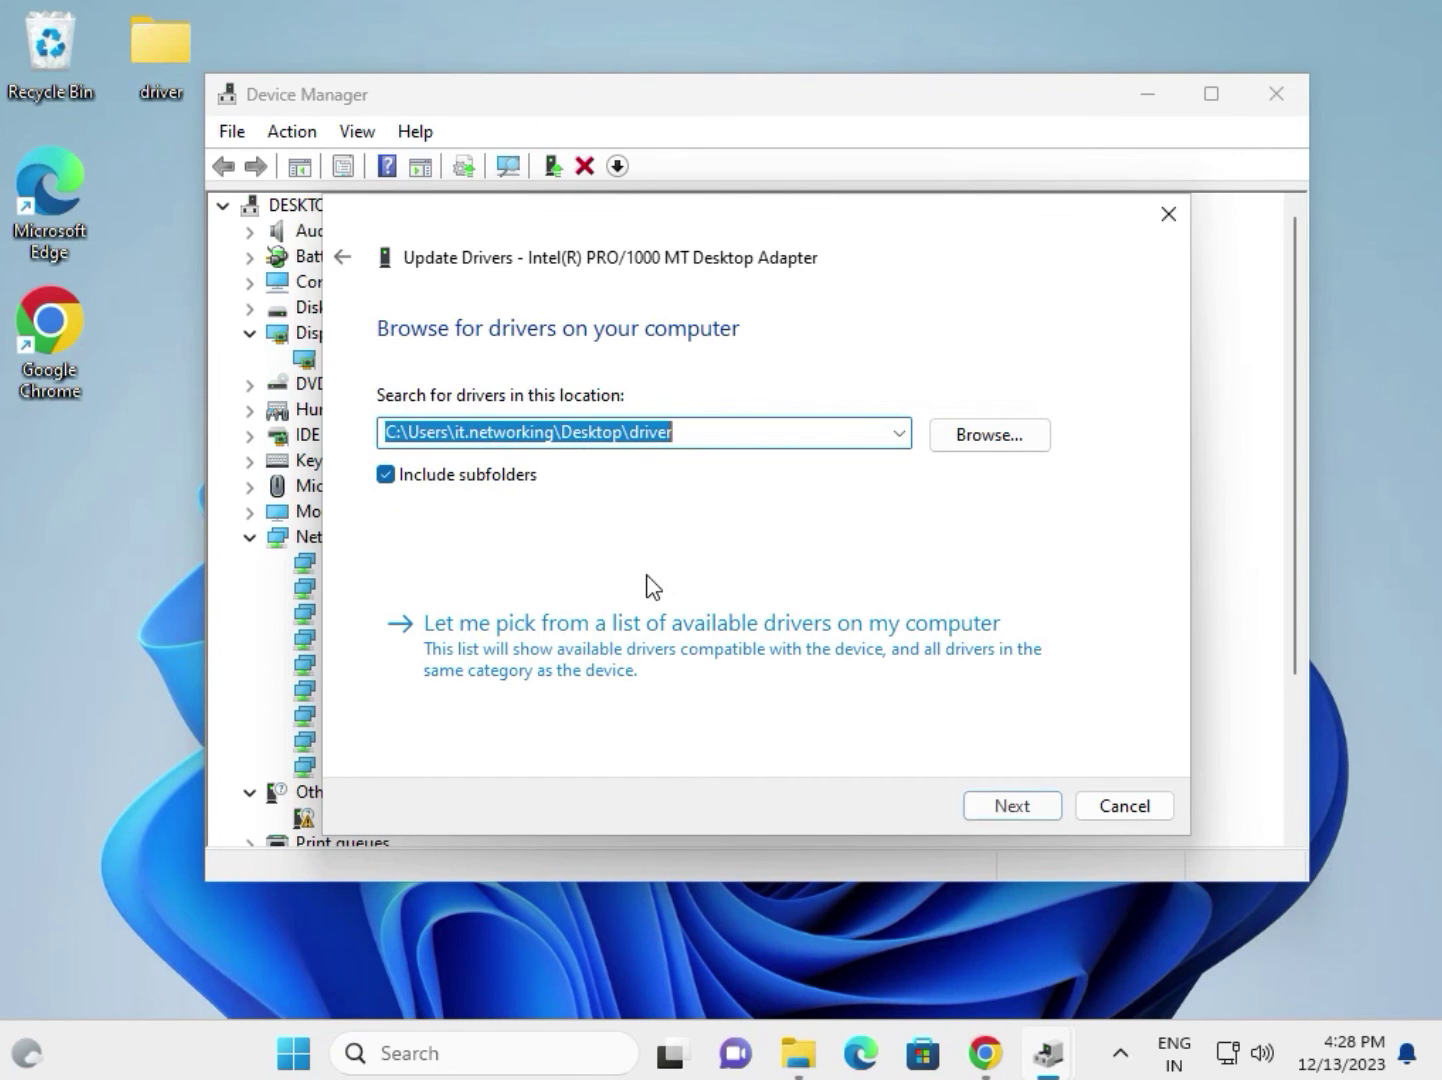
left_click(963, 438)
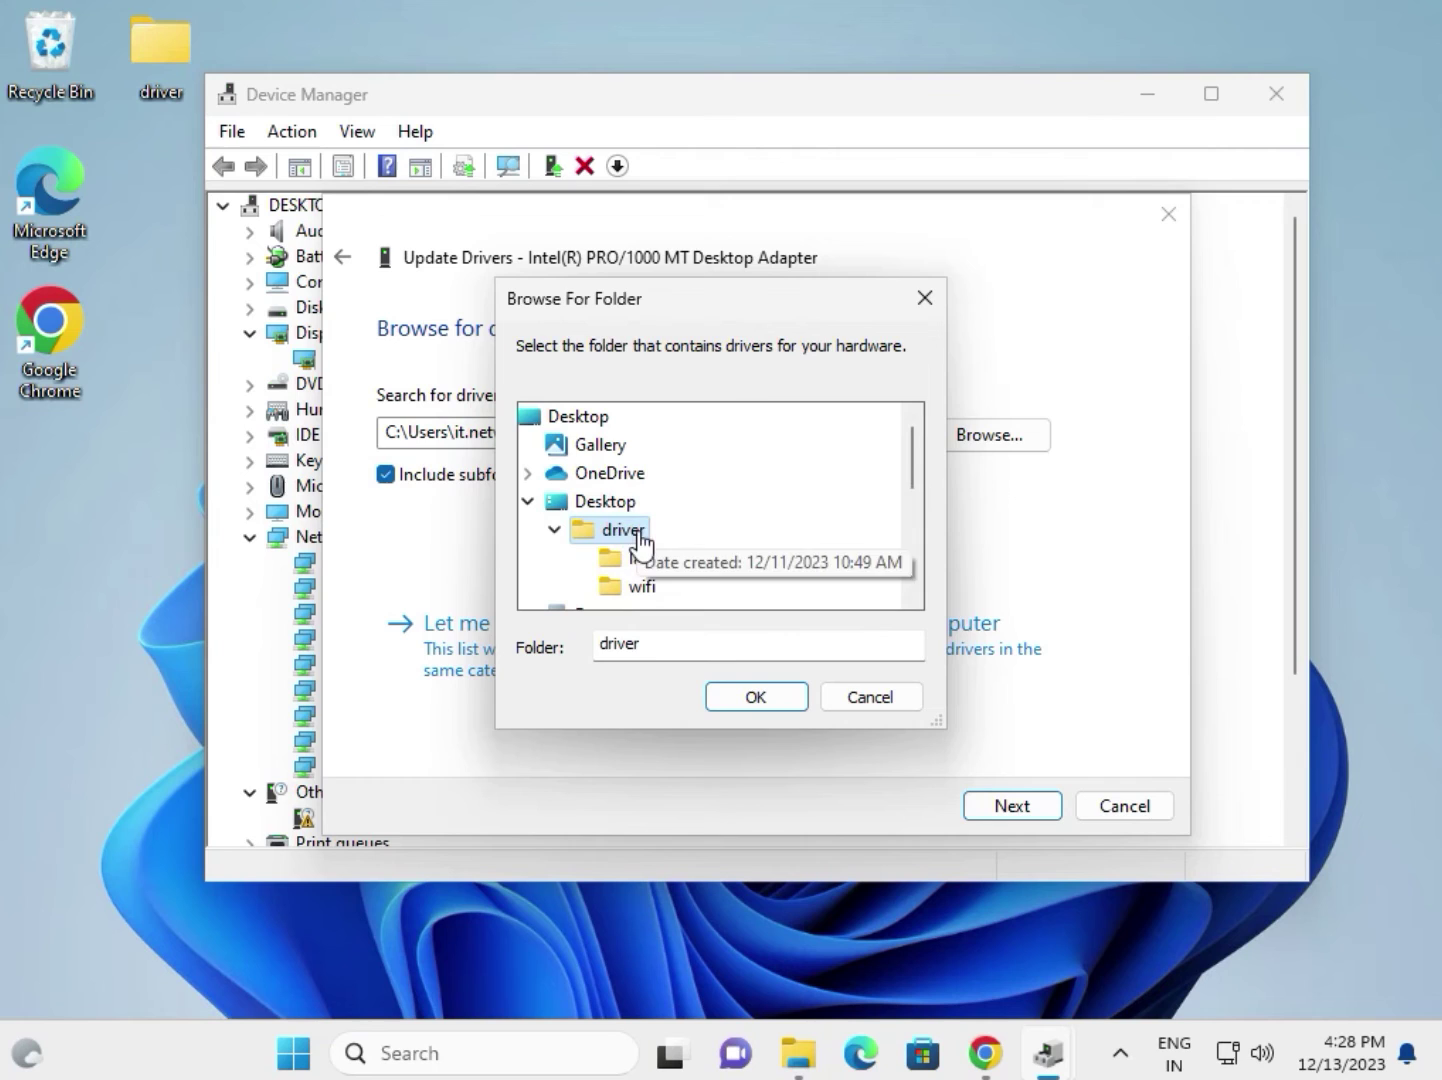
left_click(760, 696)
left_click(1018, 812)
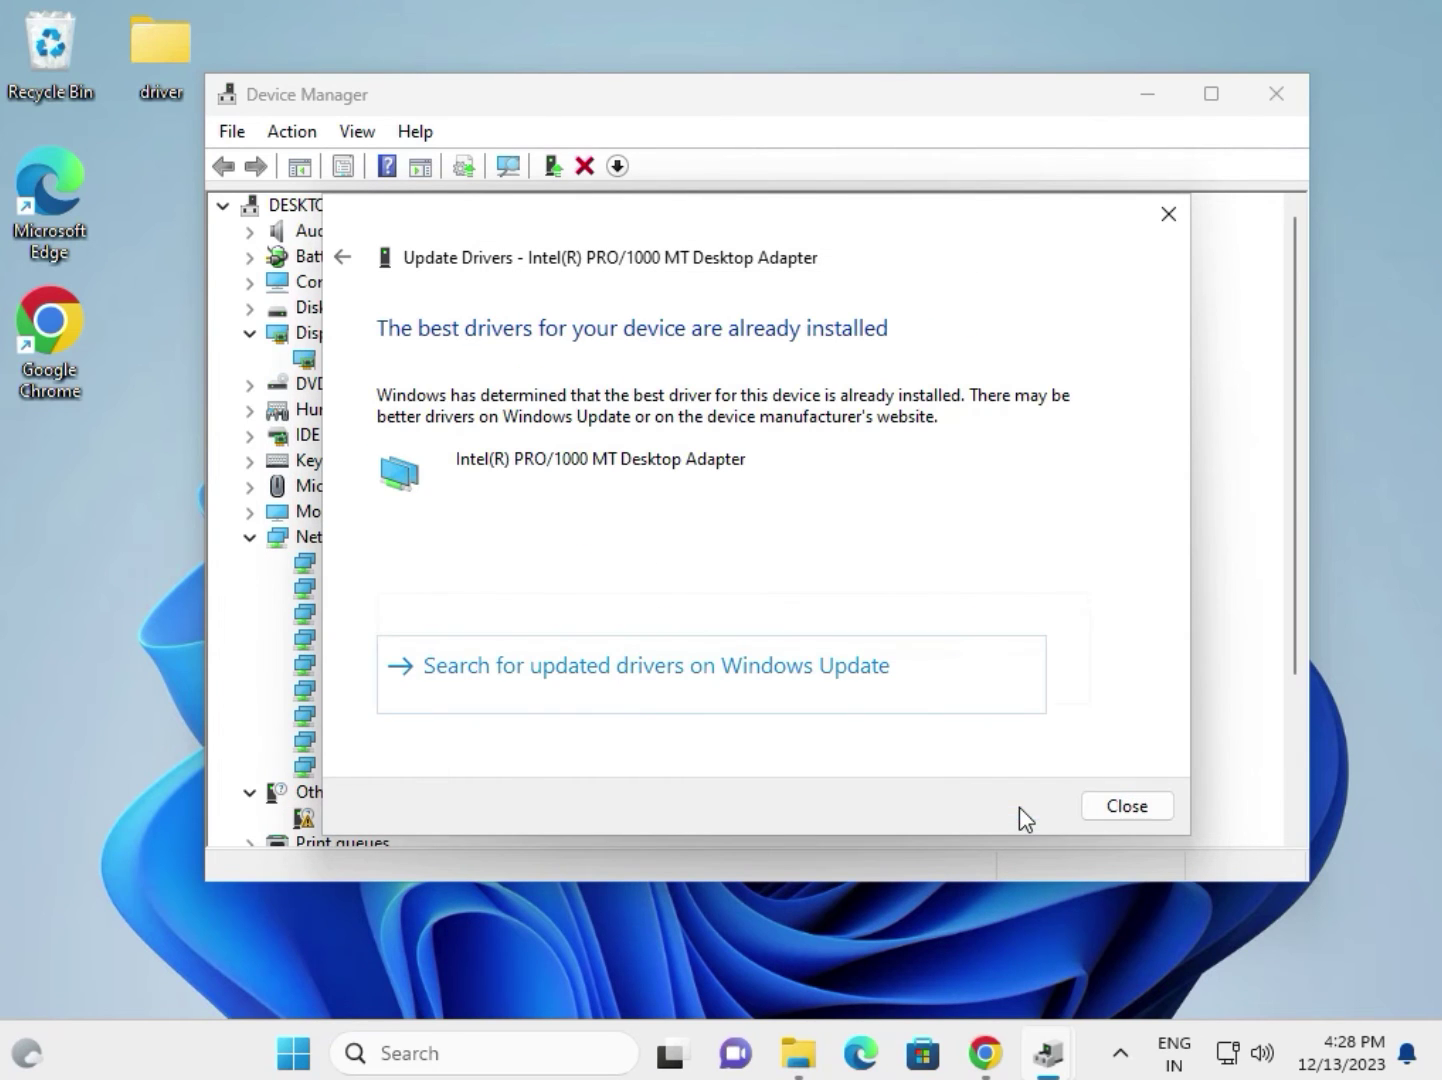
left_click(146, 56)
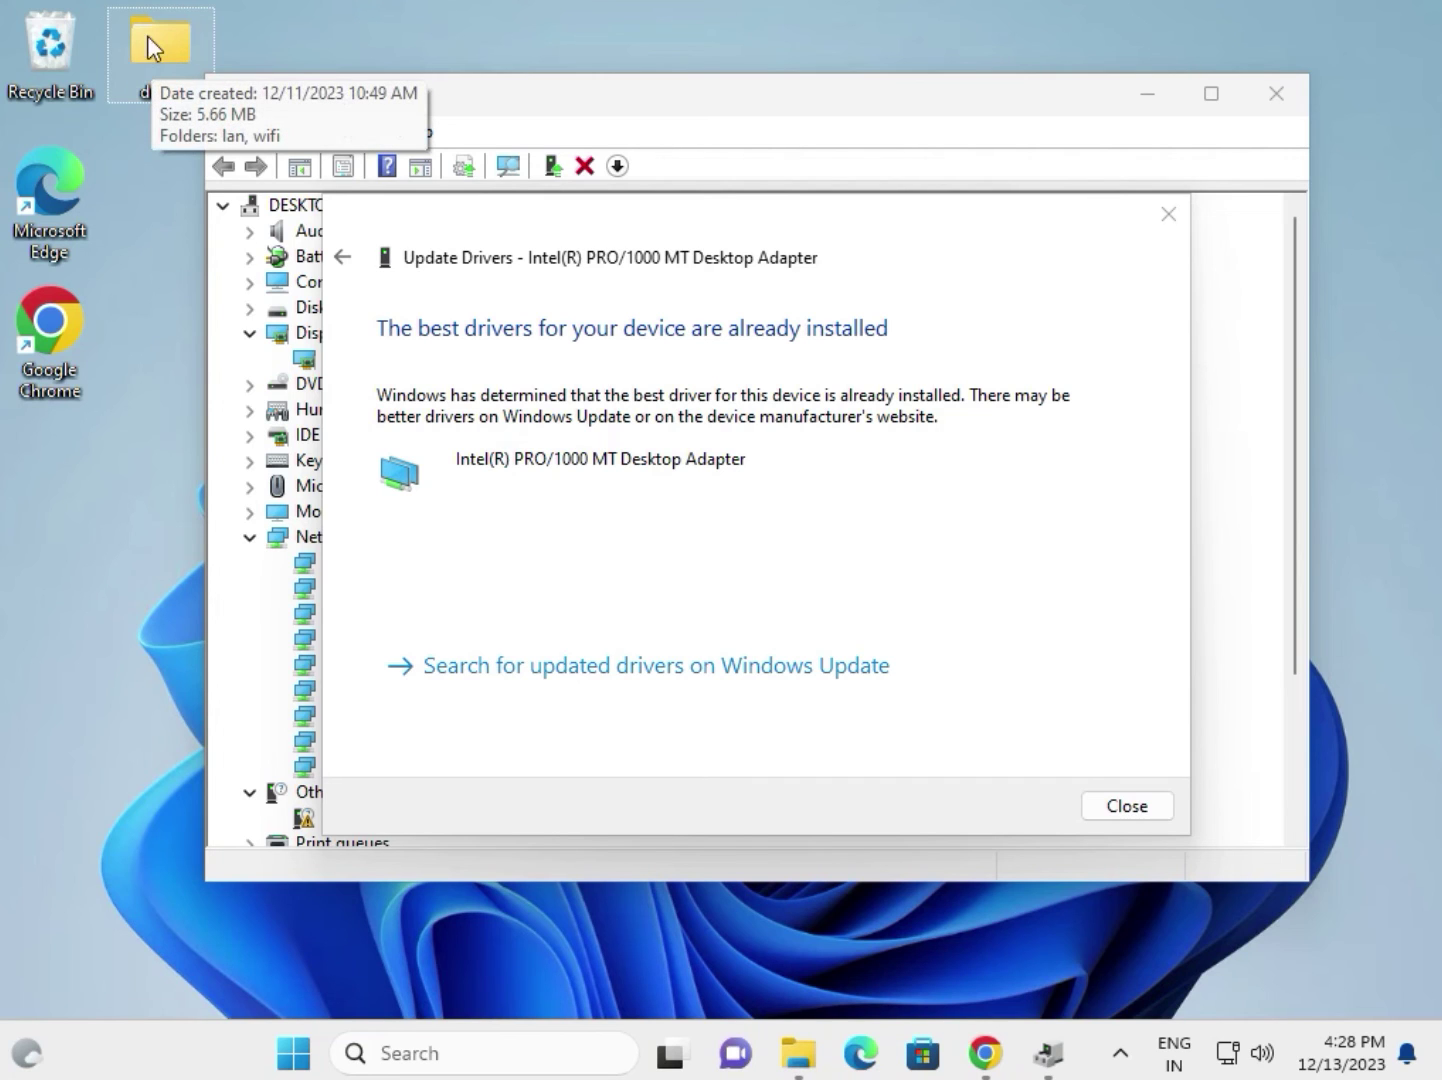
left_click(1122, 806)
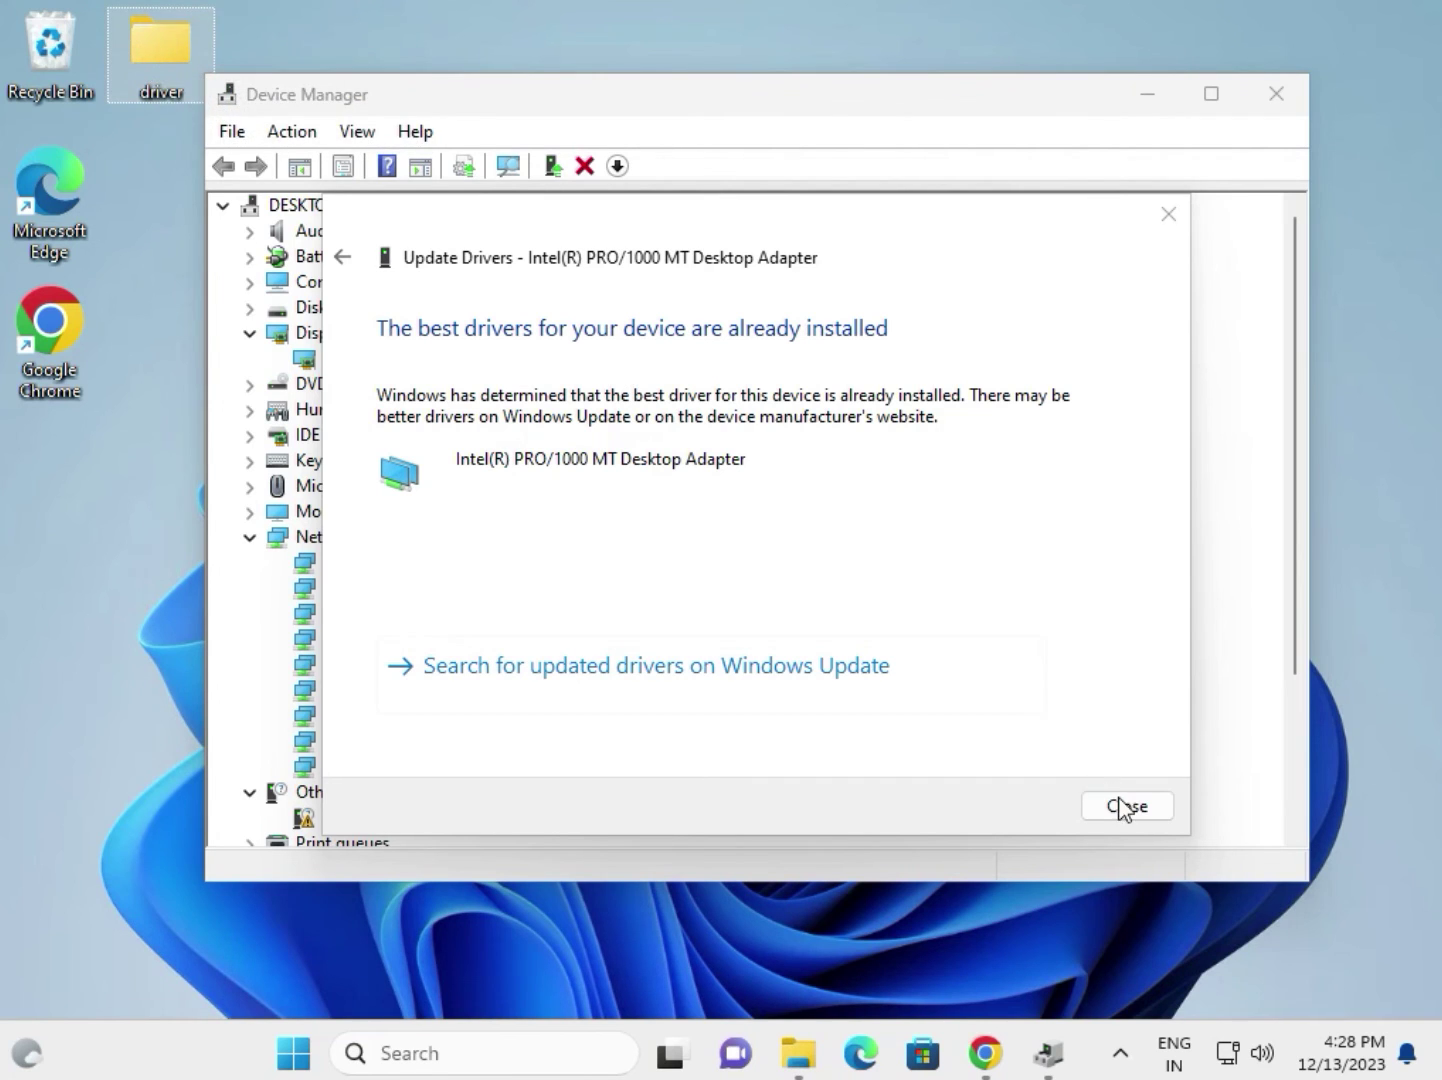
- Start a driver update for the first Intel(R) Core(TM) i3-6098P processor under Processors
scroll(428, 625, "down", 3)
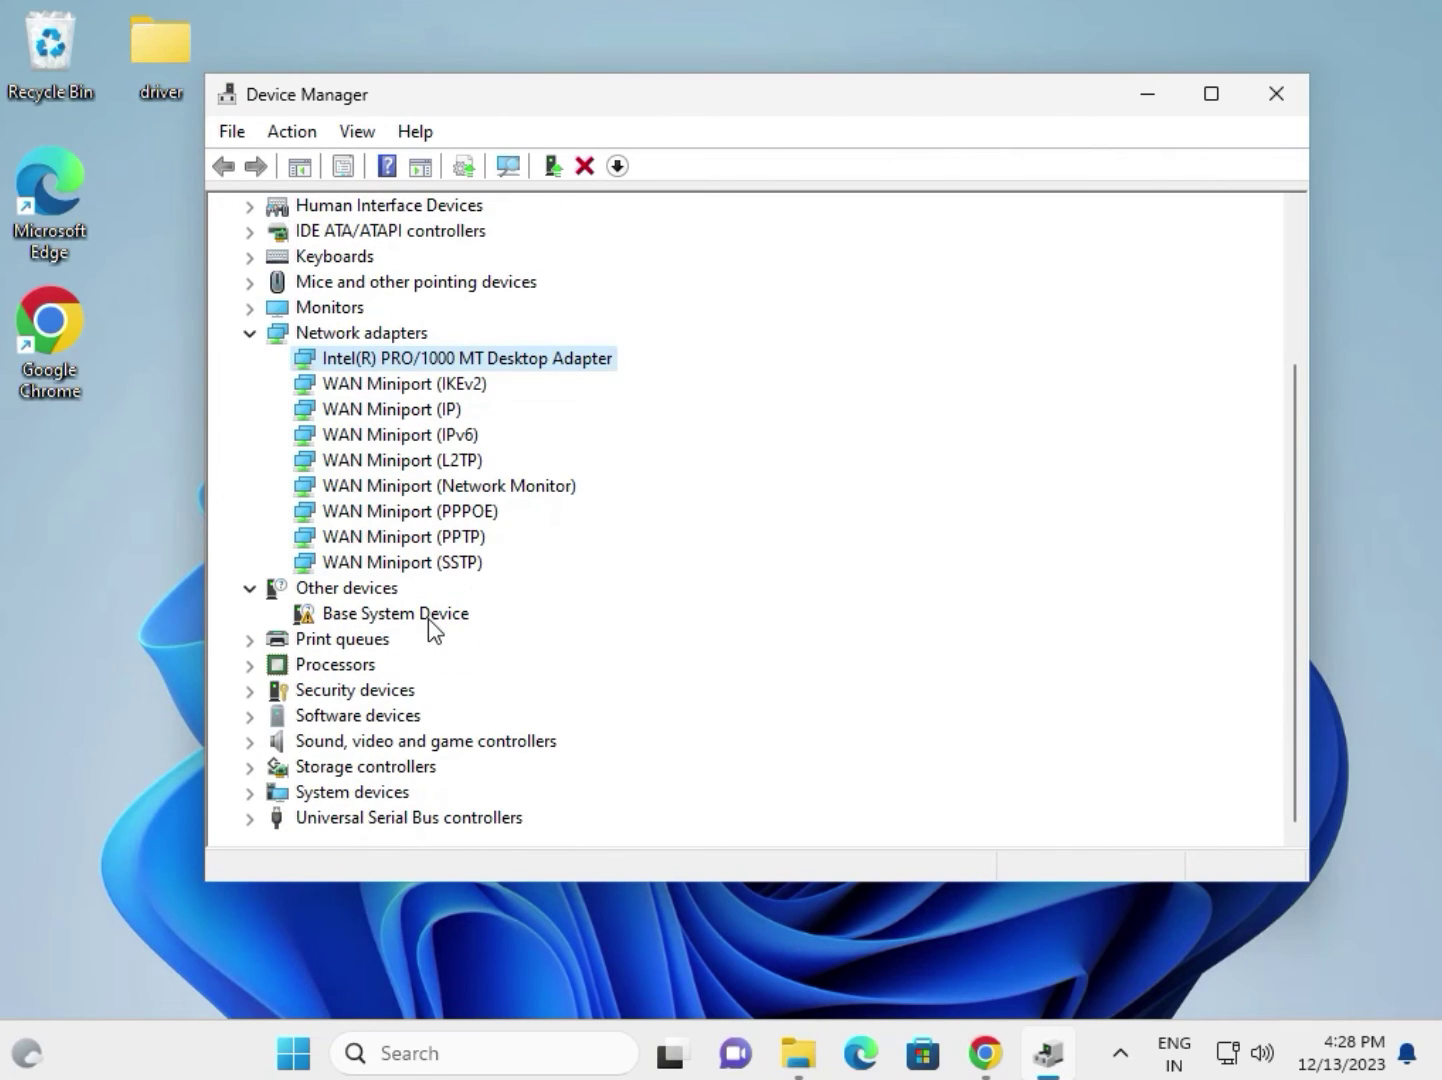
left_click(260, 665)
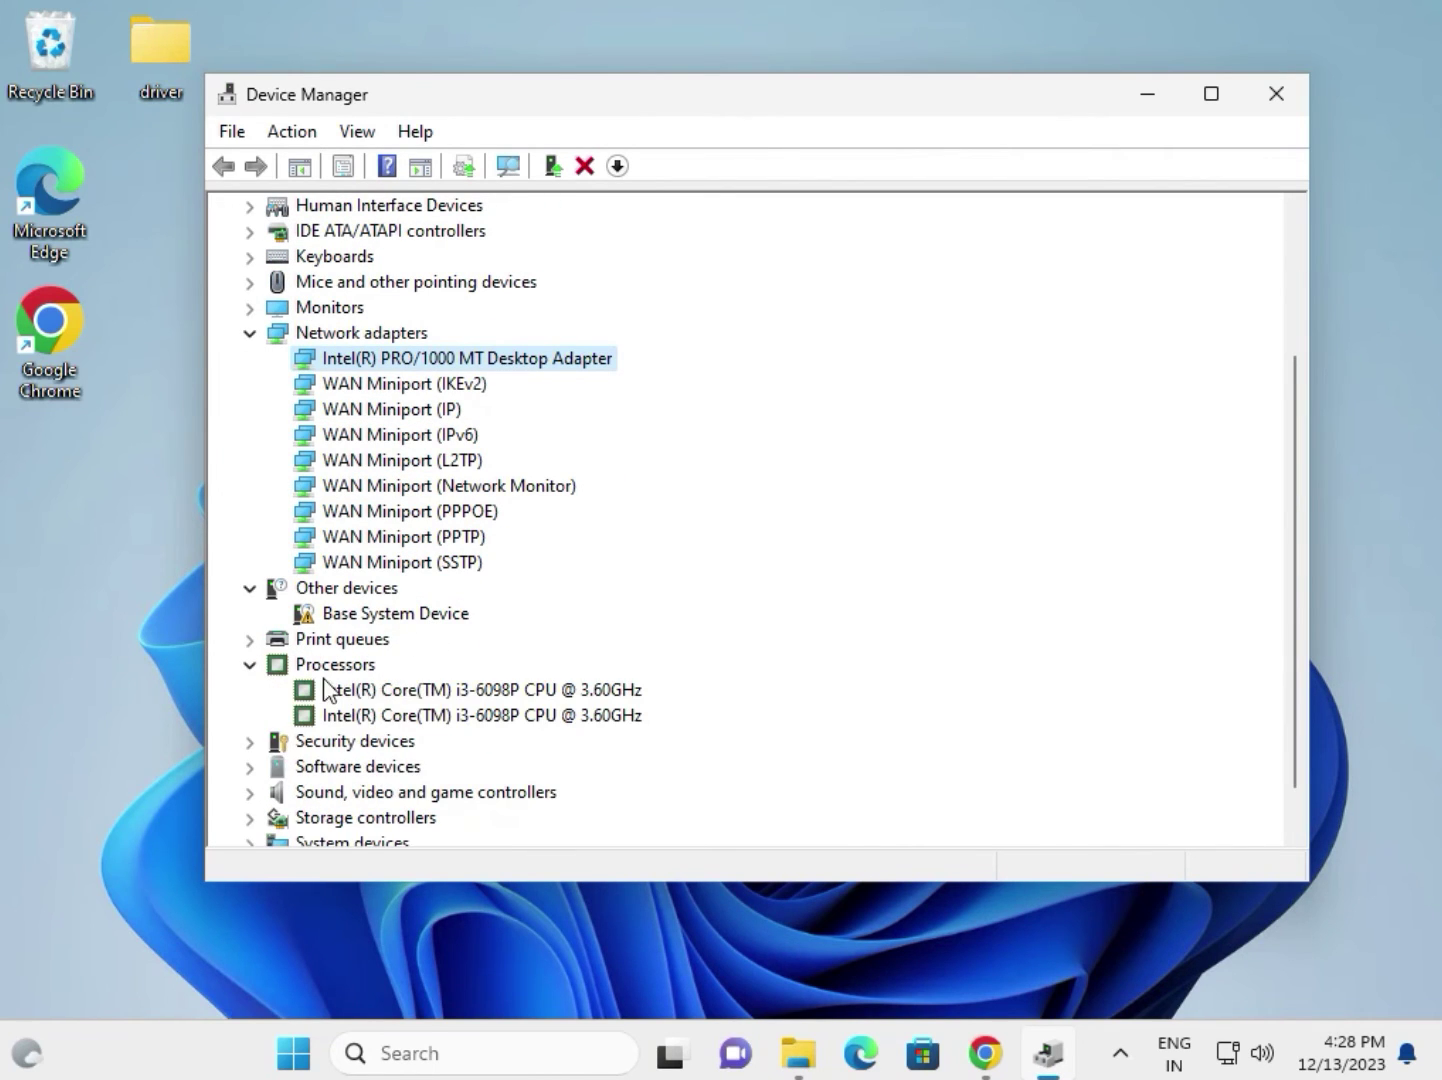
left_click(468, 690)
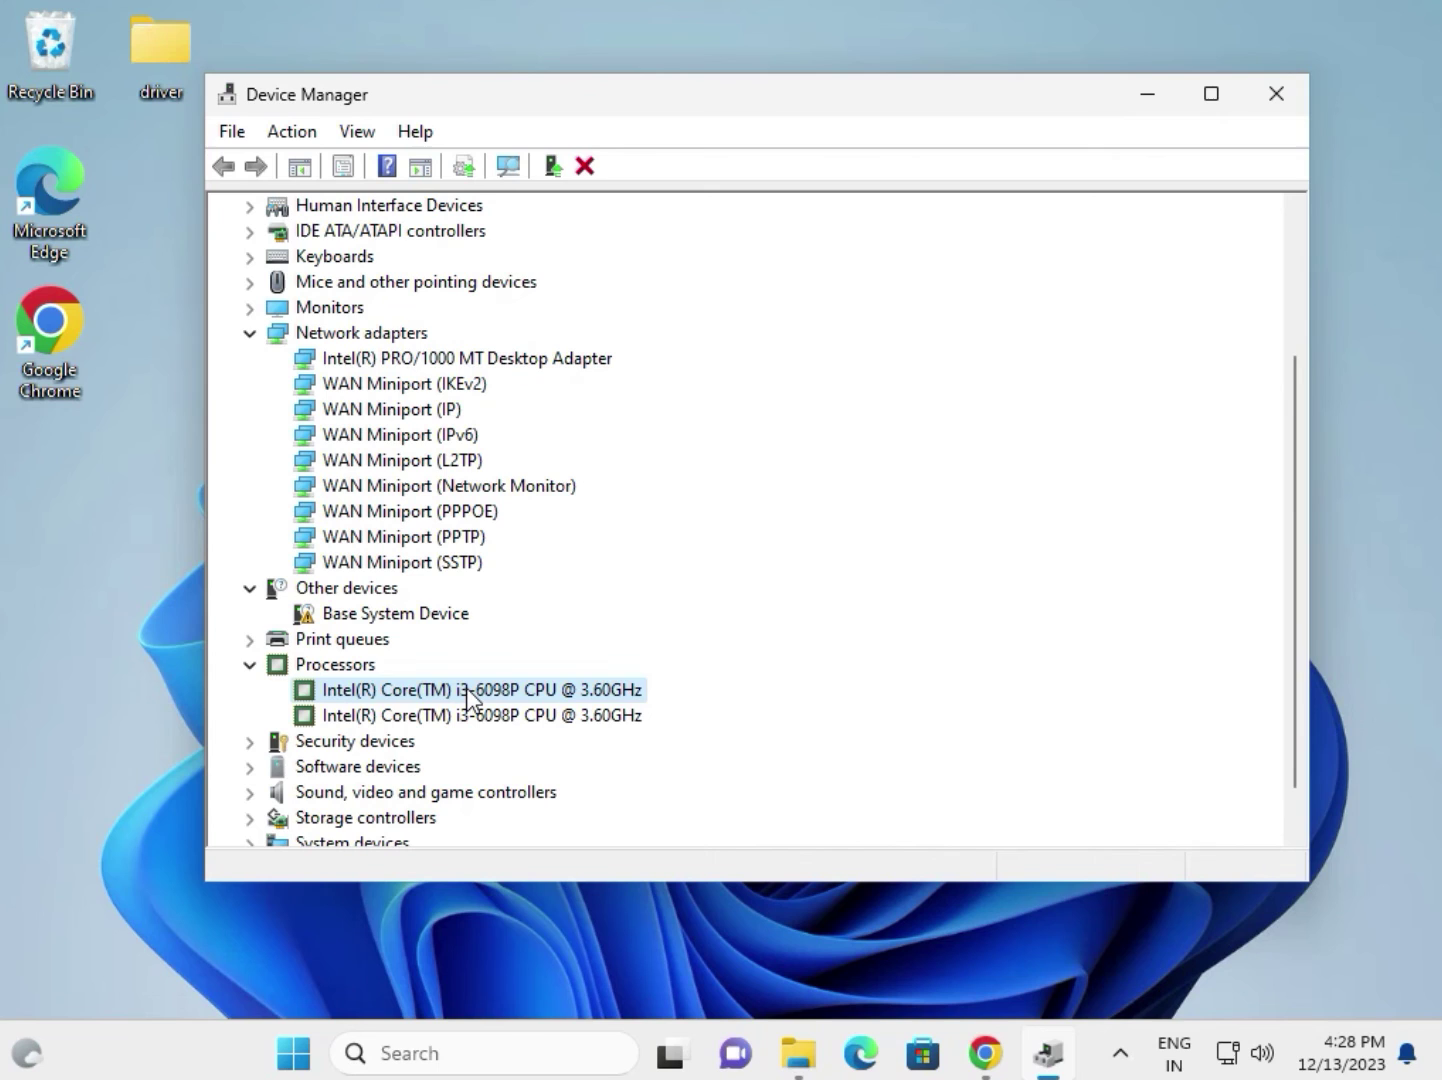
right_click(467, 690)
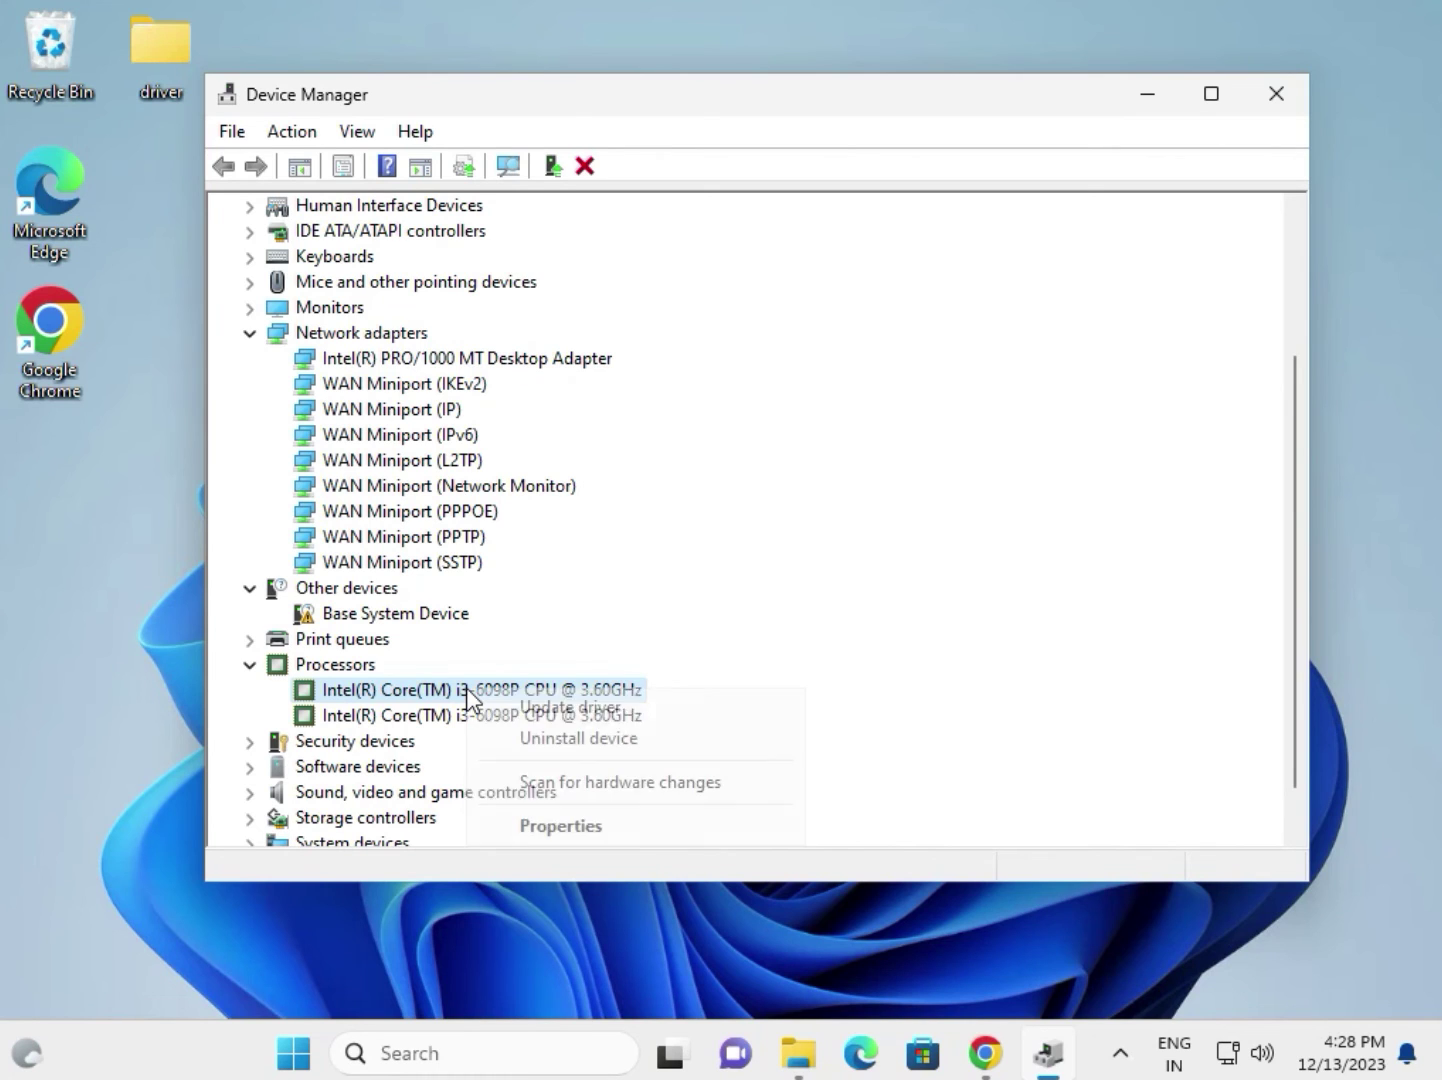
left_click(533, 710)
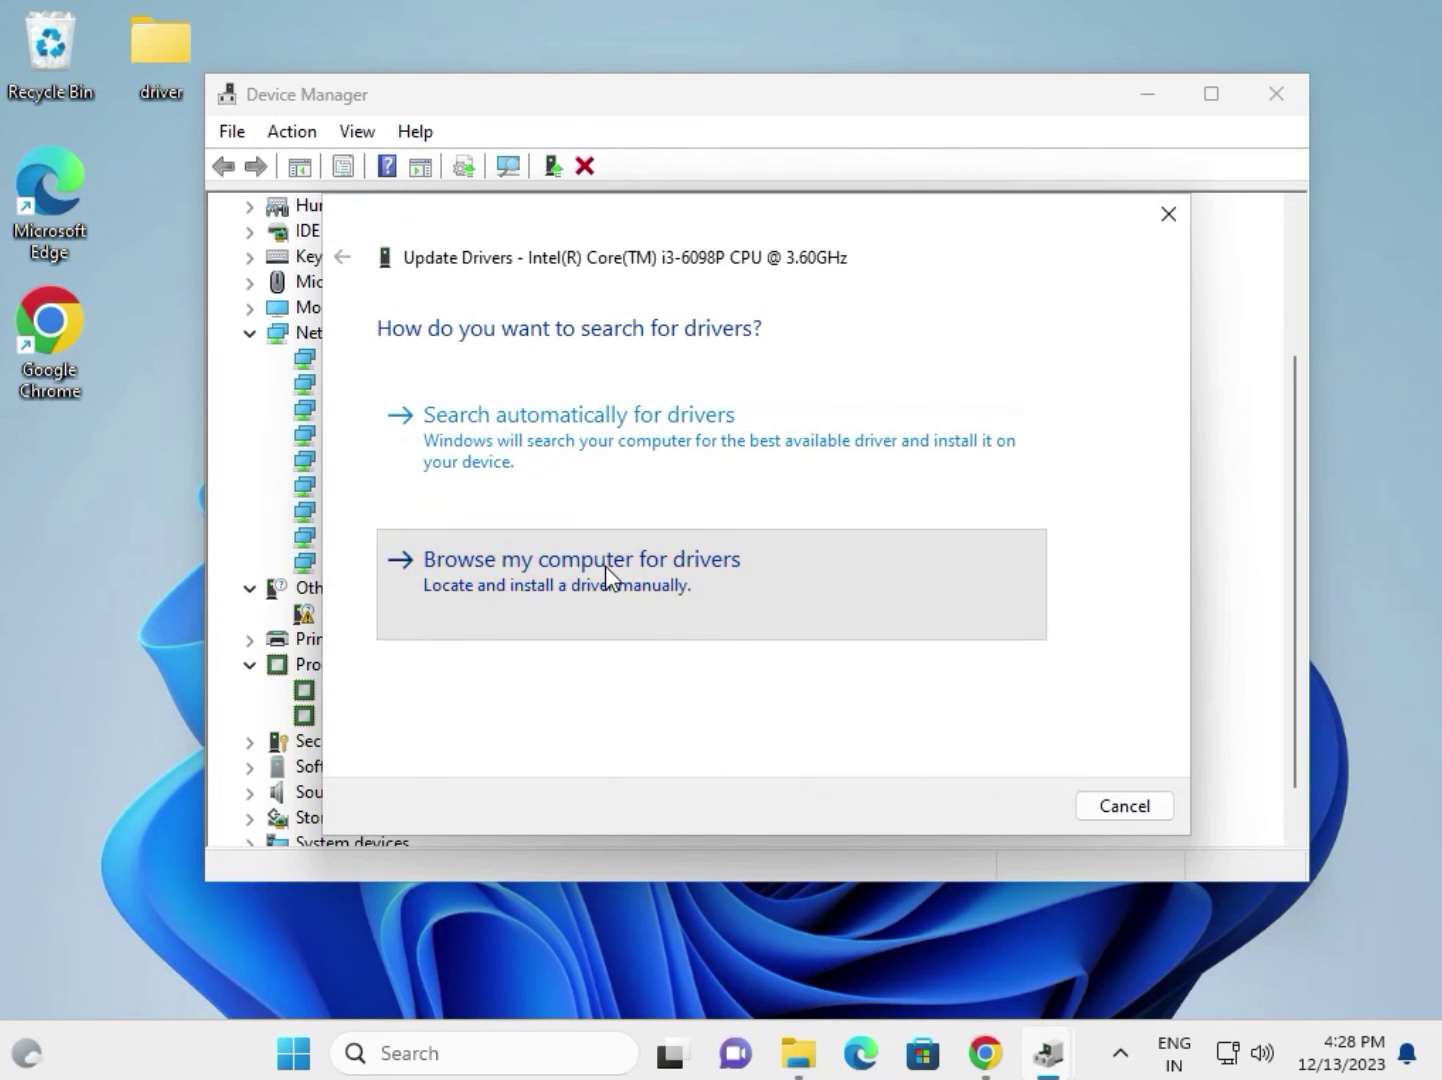
- Search Desktop\driver for the processor driver; the best one is already installed
left_click(607, 576)
left_click(551, 440)
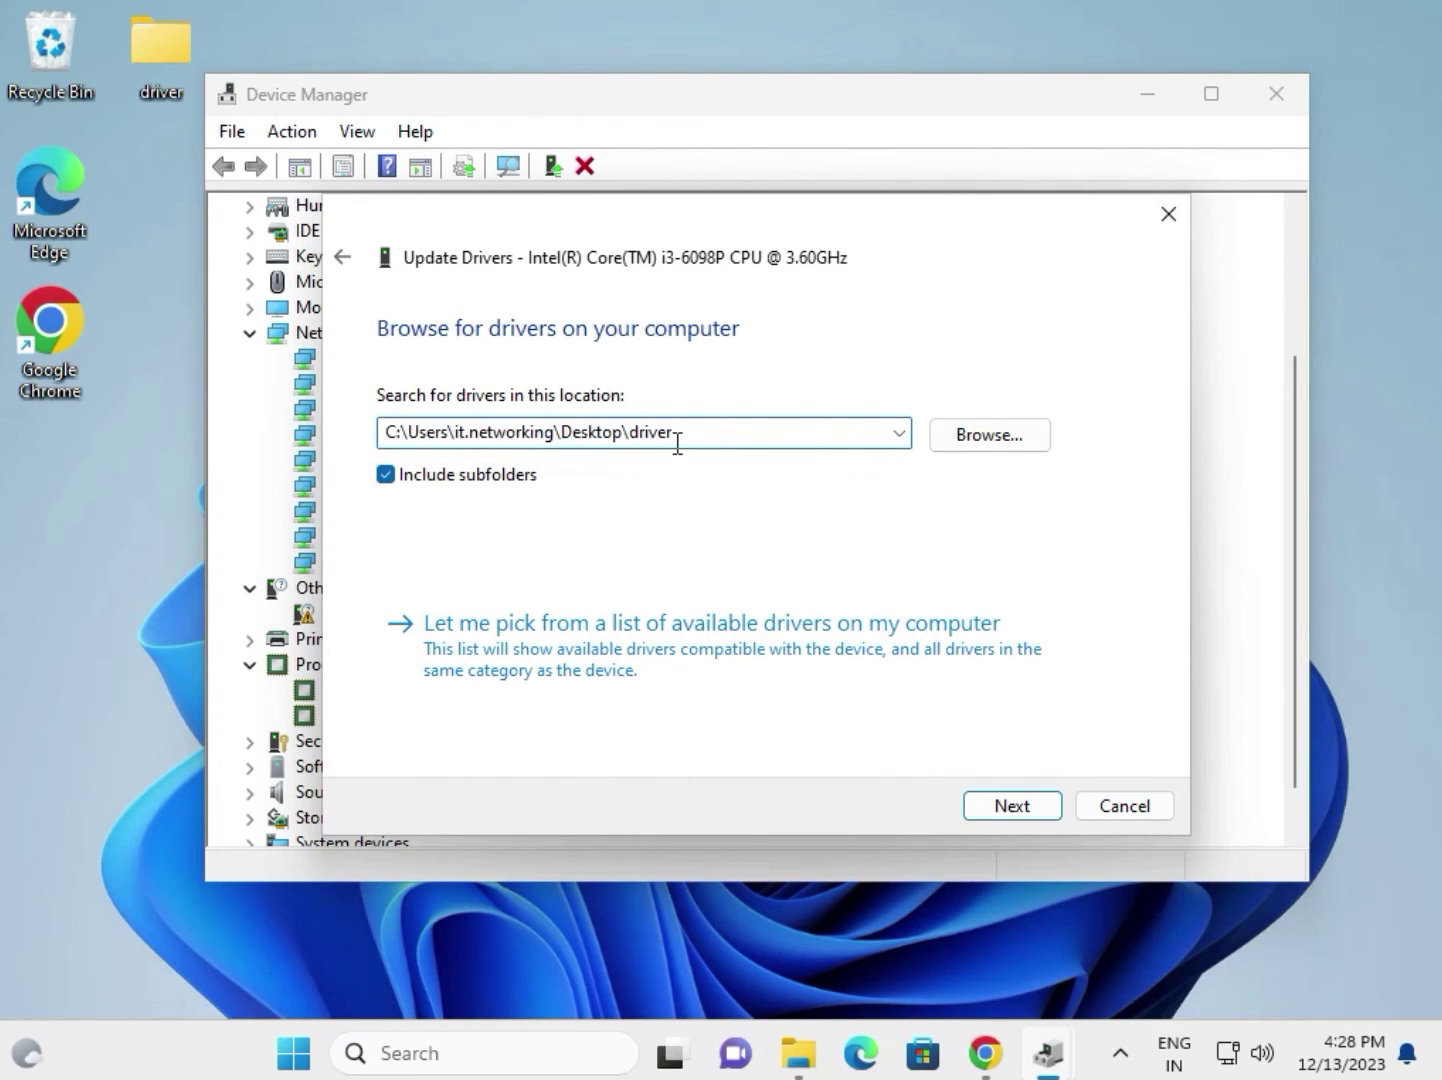
left_click(960, 444)
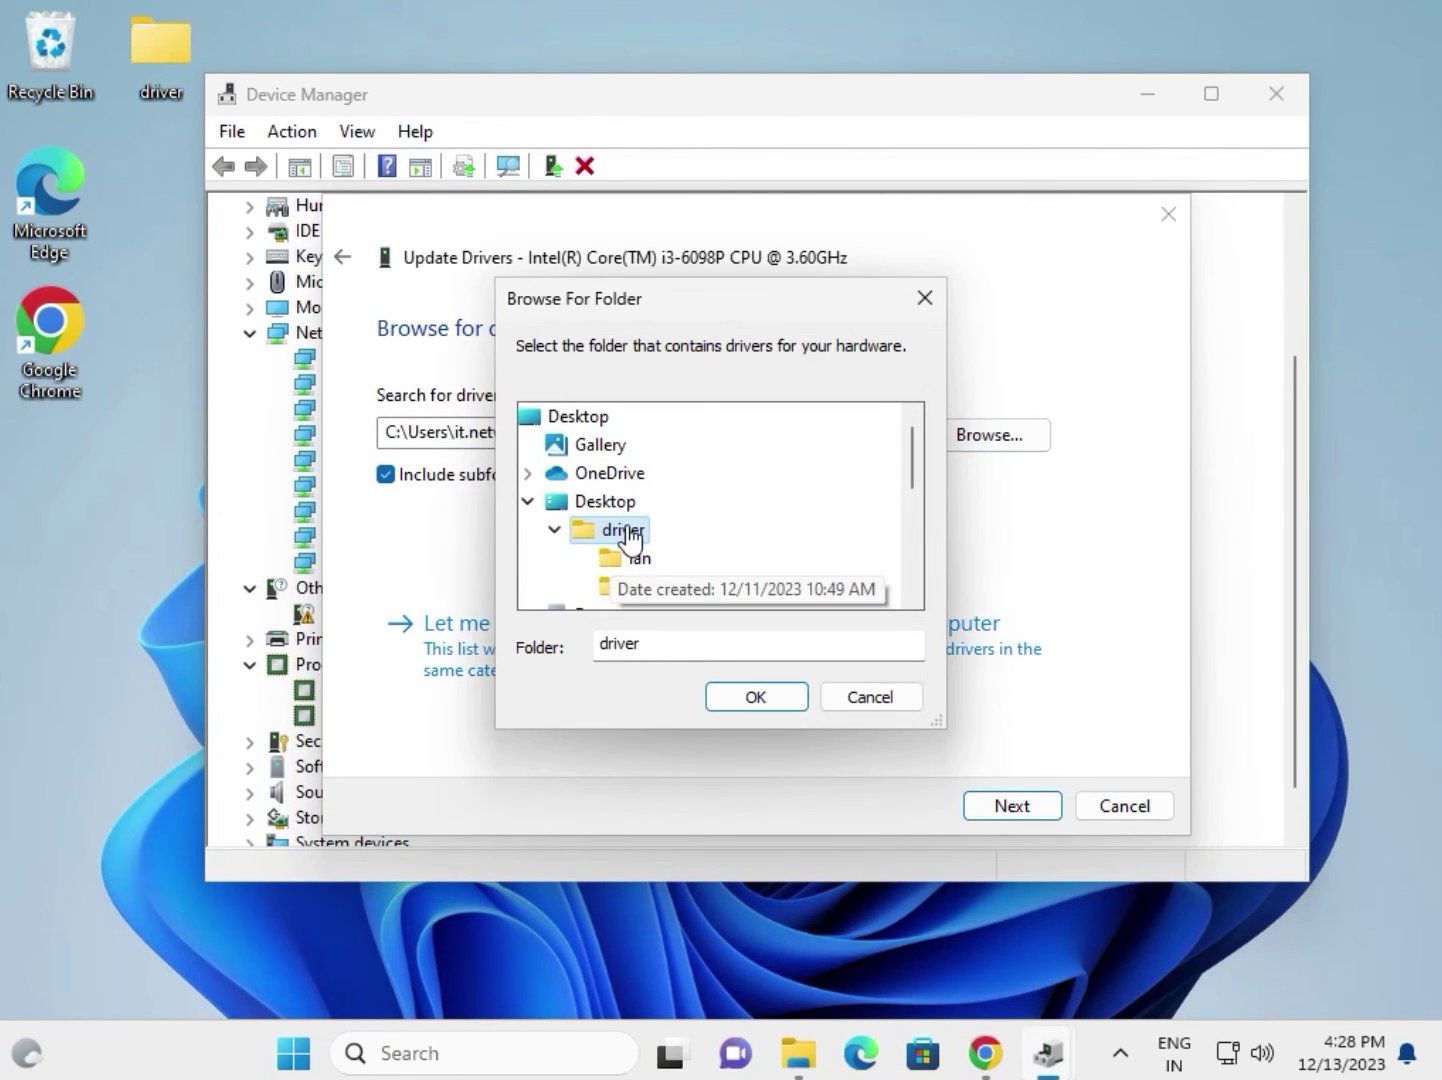
left_click(750, 700)
left_click(982, 806)
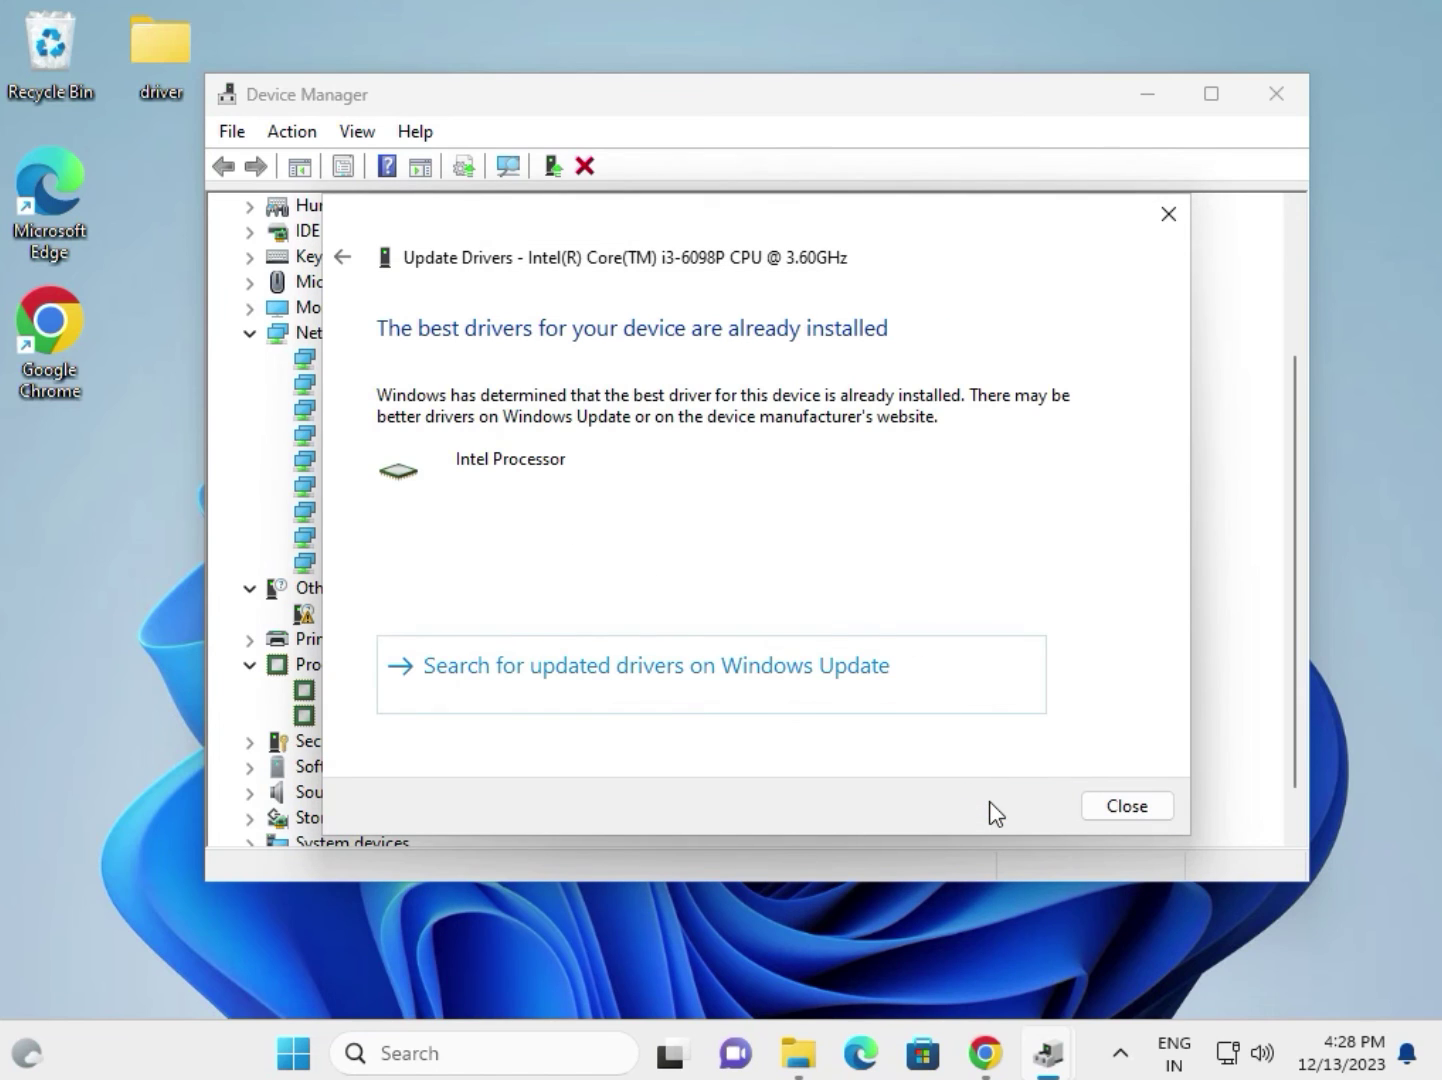
left_click(1122, 808)
- Expand Sound, video and game controllers and Universal Serial Bus controllers to show the audio and USB devices
scroll(554, 654, "down", 1)
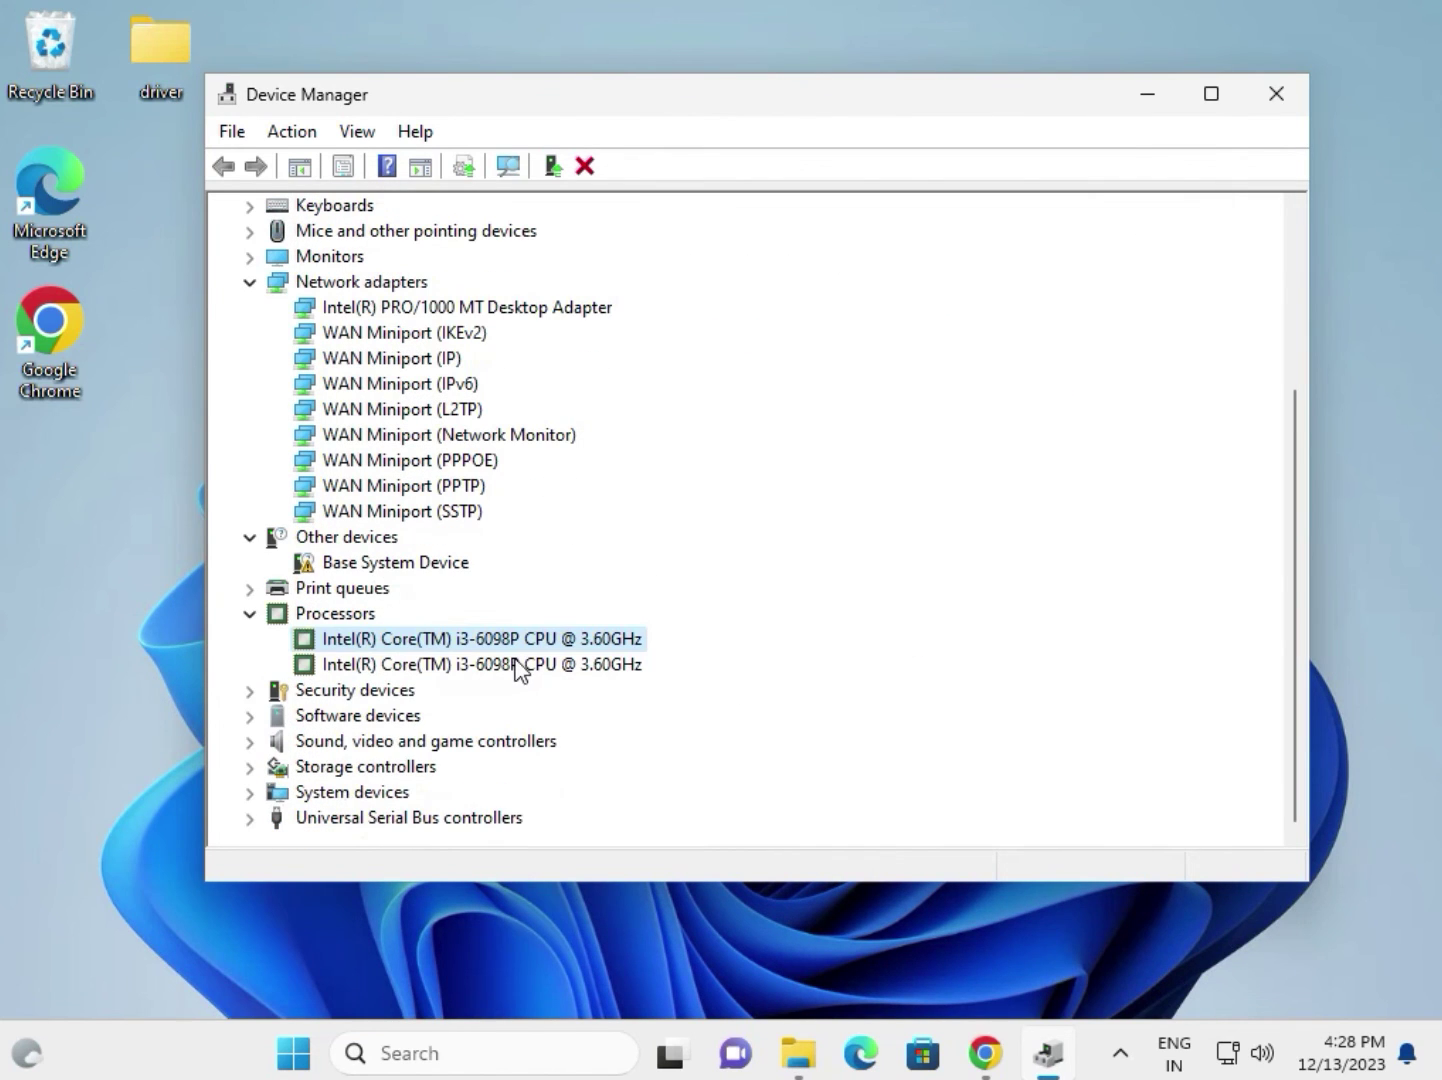
left_click(249, 741)
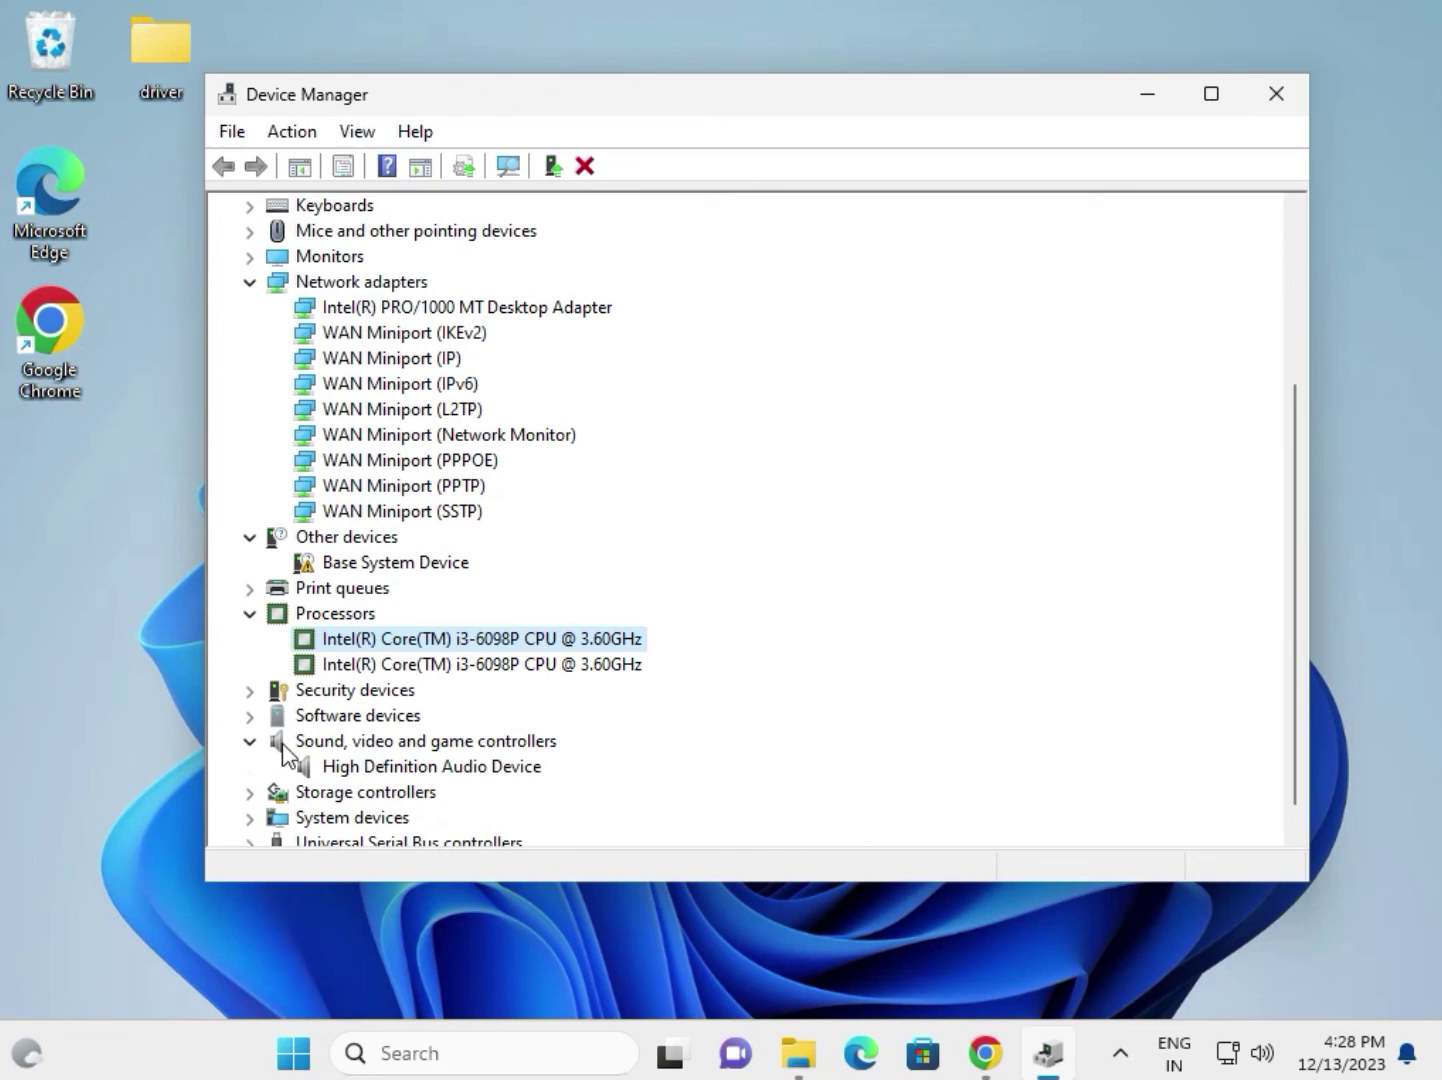
left_click(340, 765)
scroll(356, 770, "down", 1)
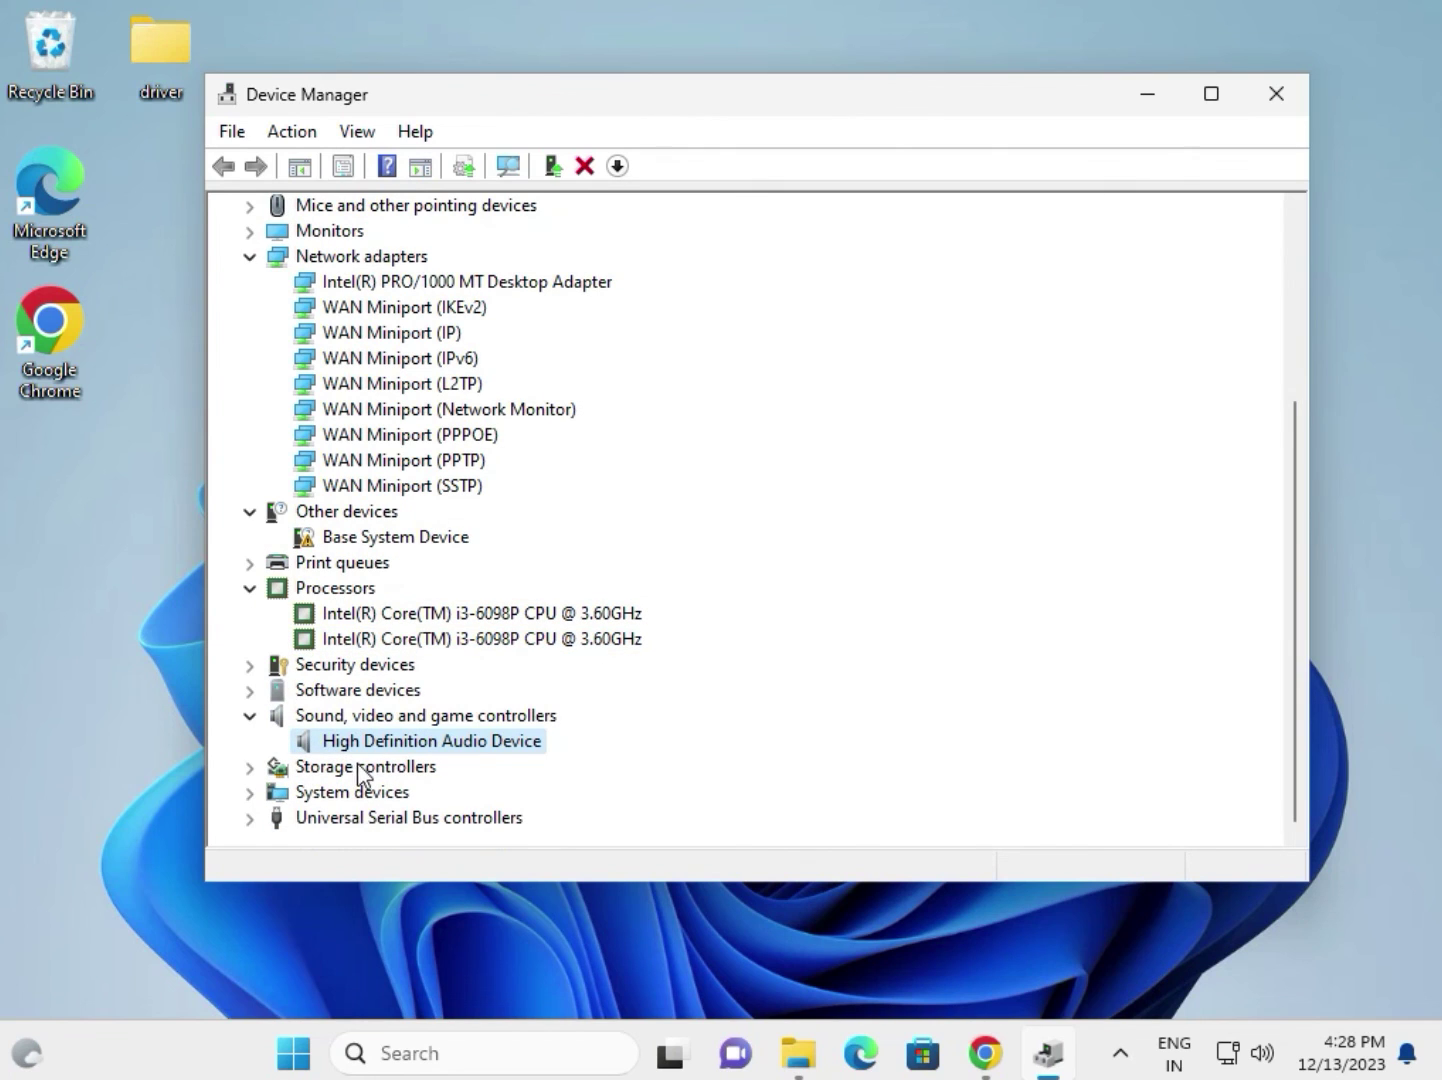
left_click(250, 818)
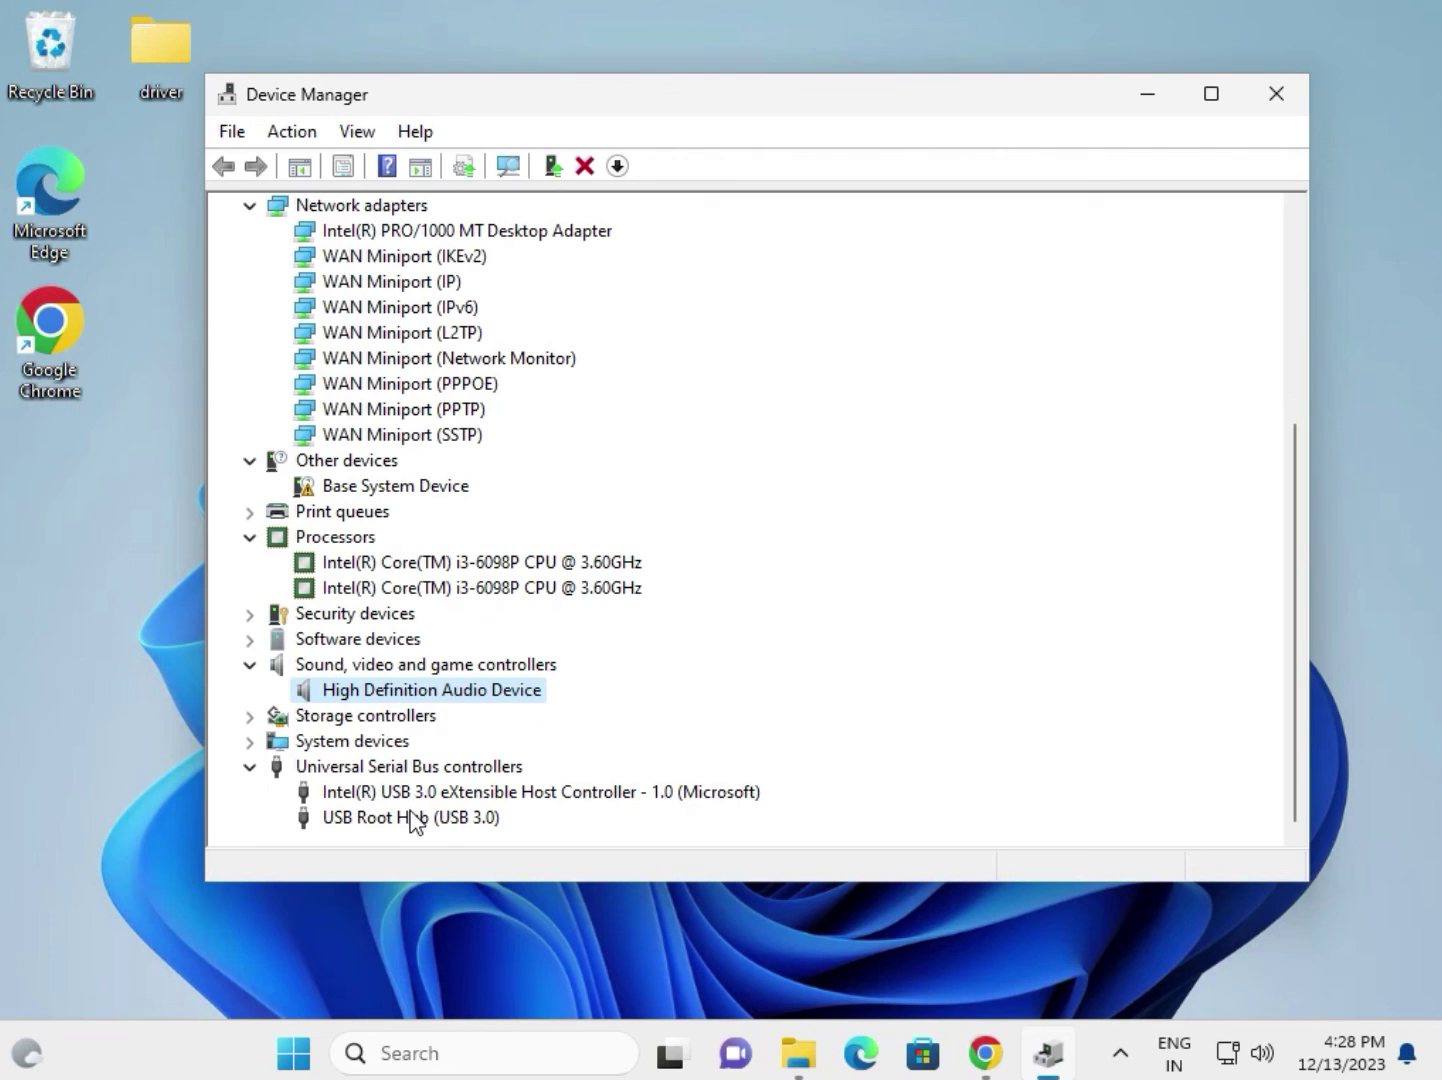
- Review the Microsoft Basic Display Adapter, Intel PRO/1000 MT adapter and first Core i3 CPU entries
scroll(354, 736, "up", 5)
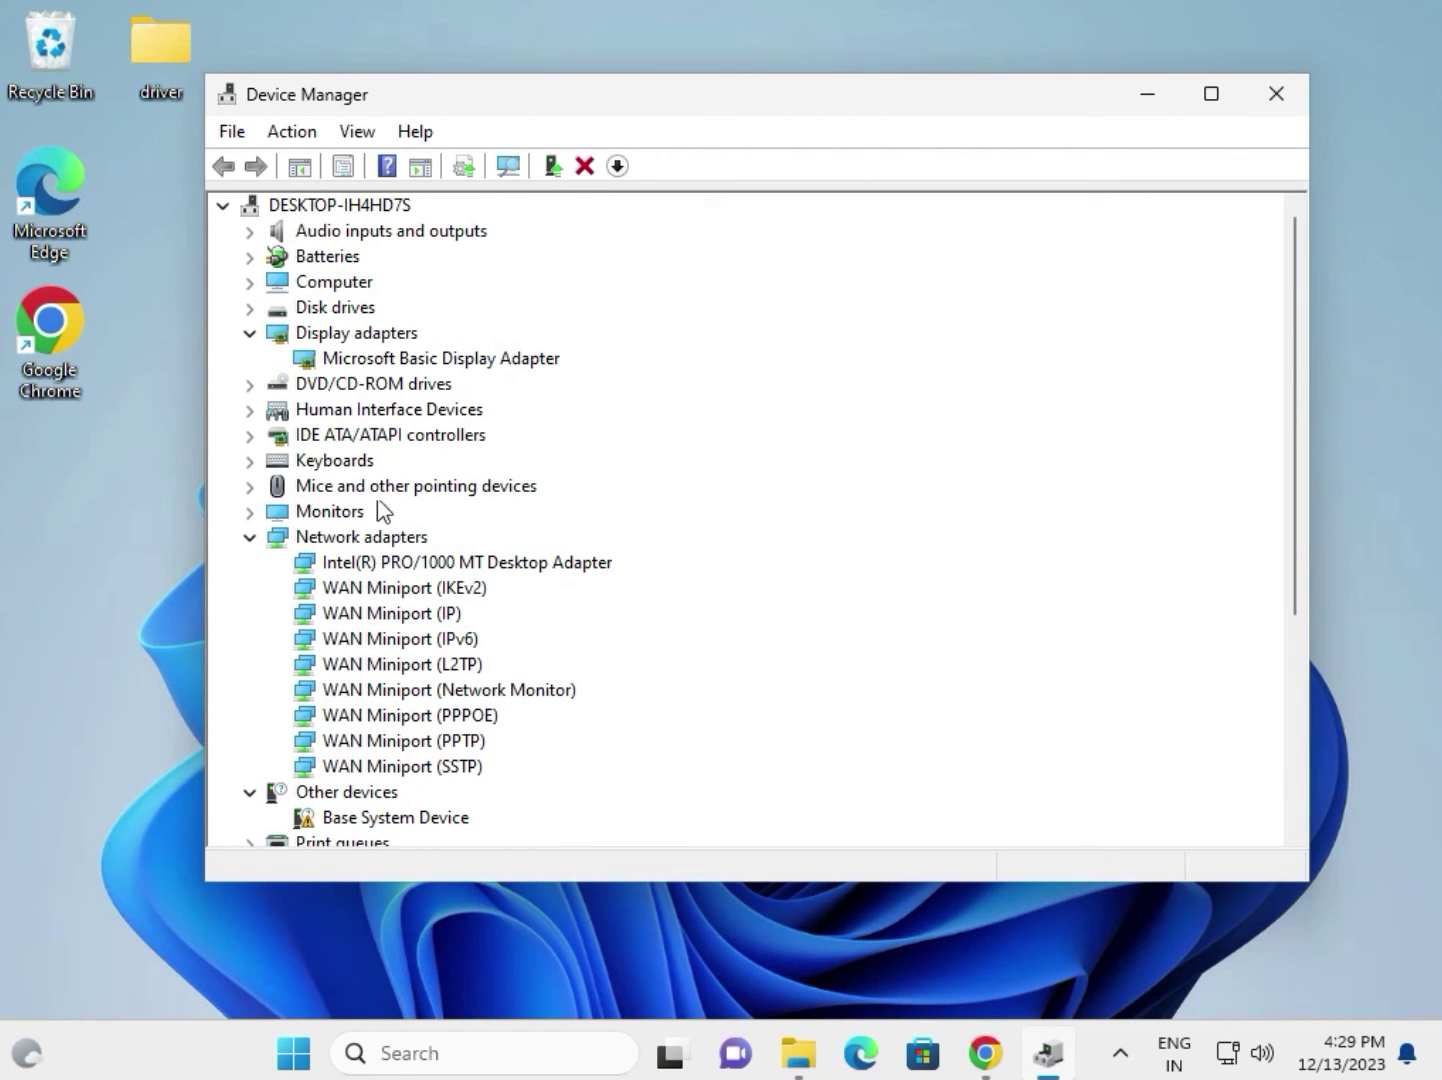
left_click(366, 362)
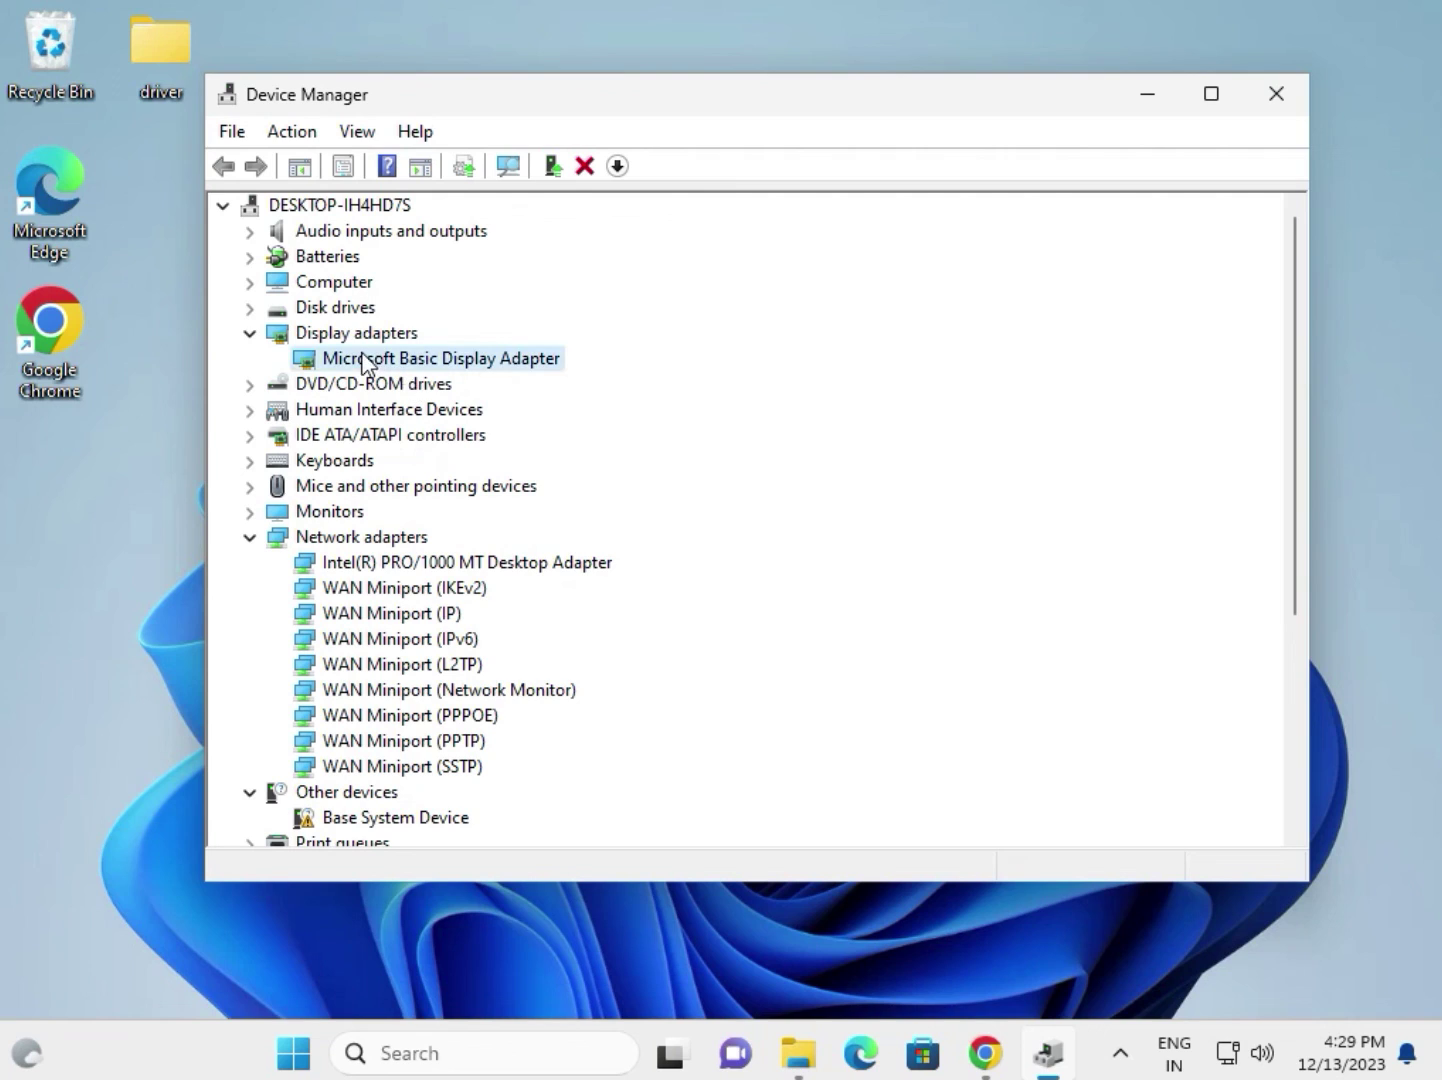
left_click(397, 563)
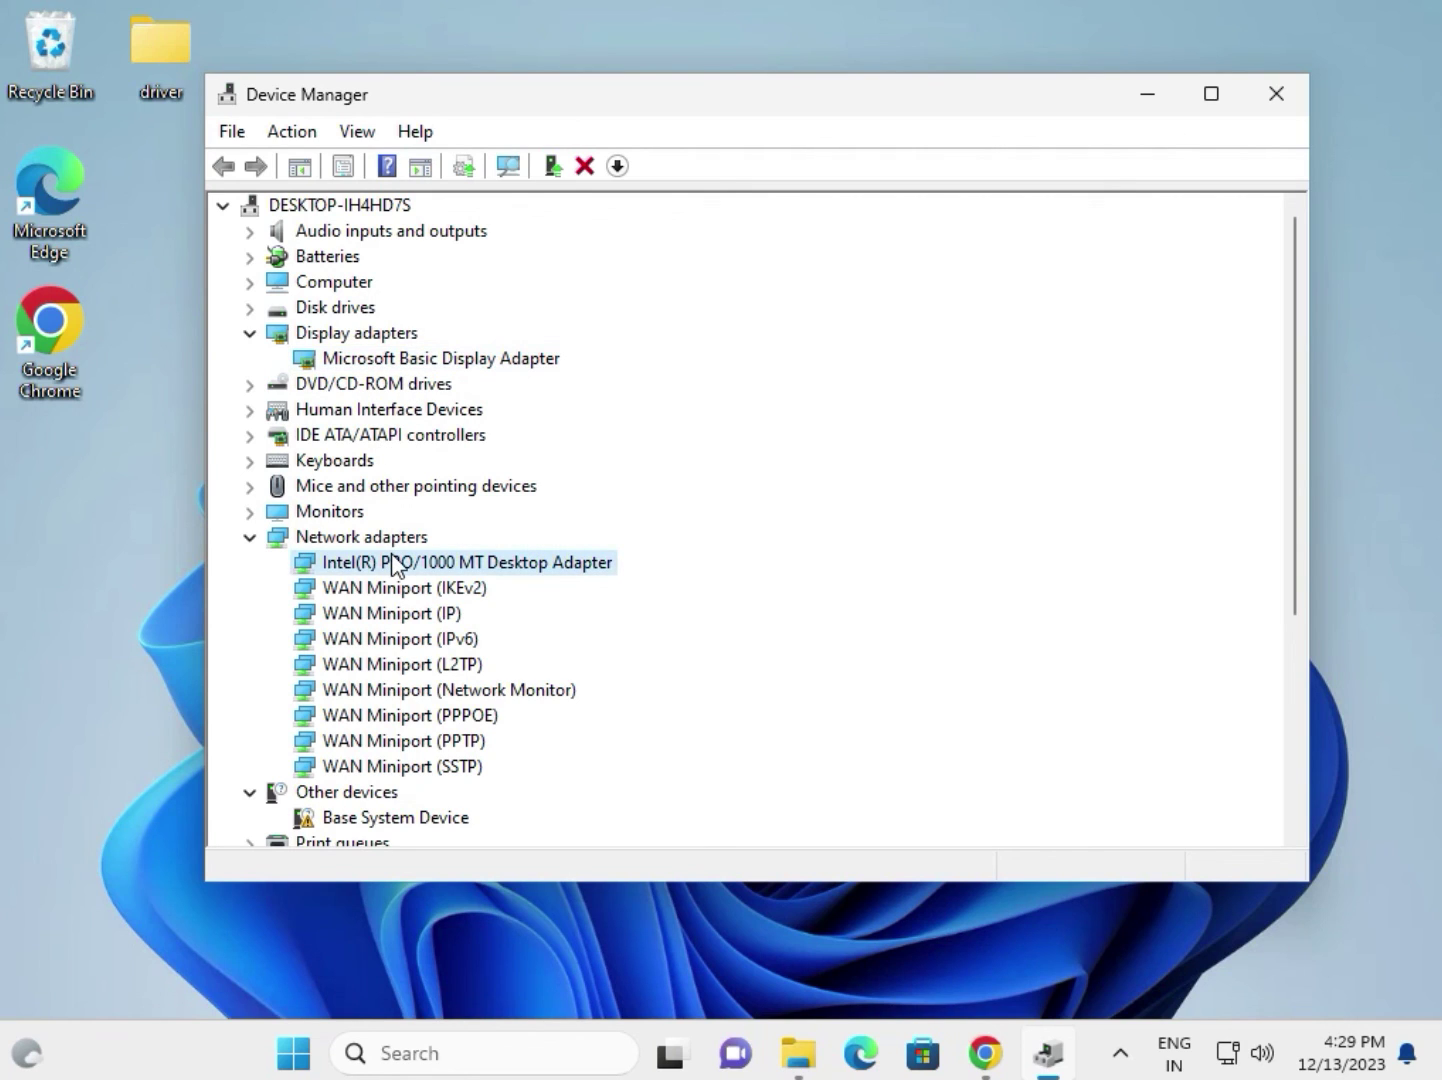
scroll(397, 563, "down", 2)
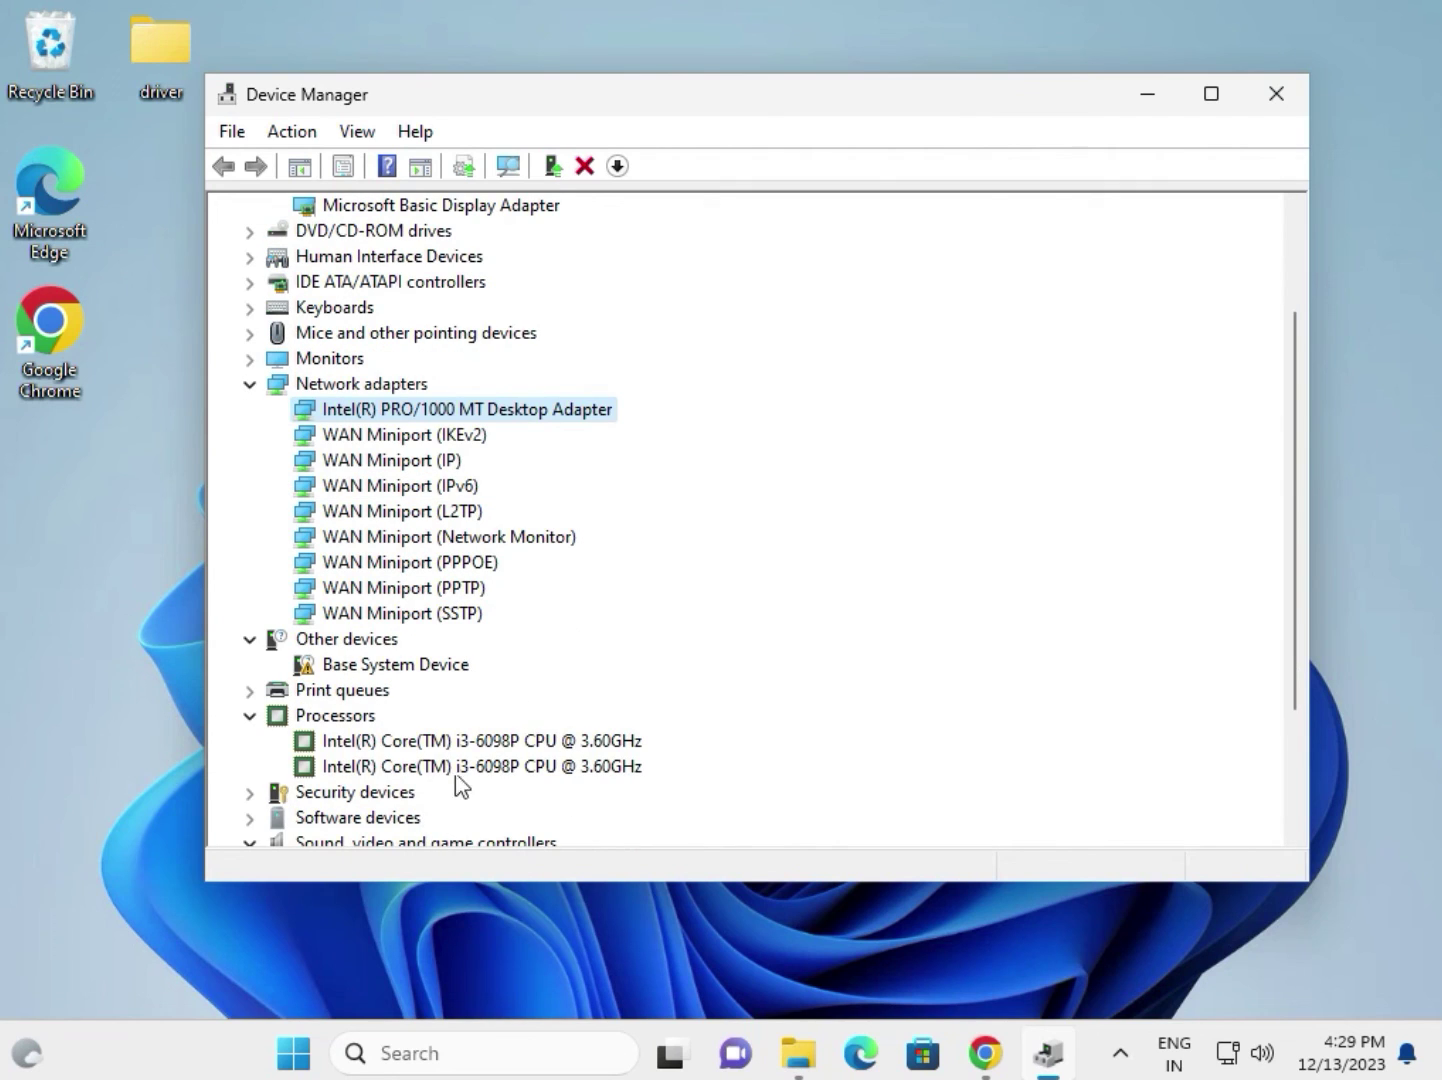
left_click(489, 743)
scroll(455, 812, "down", 1)
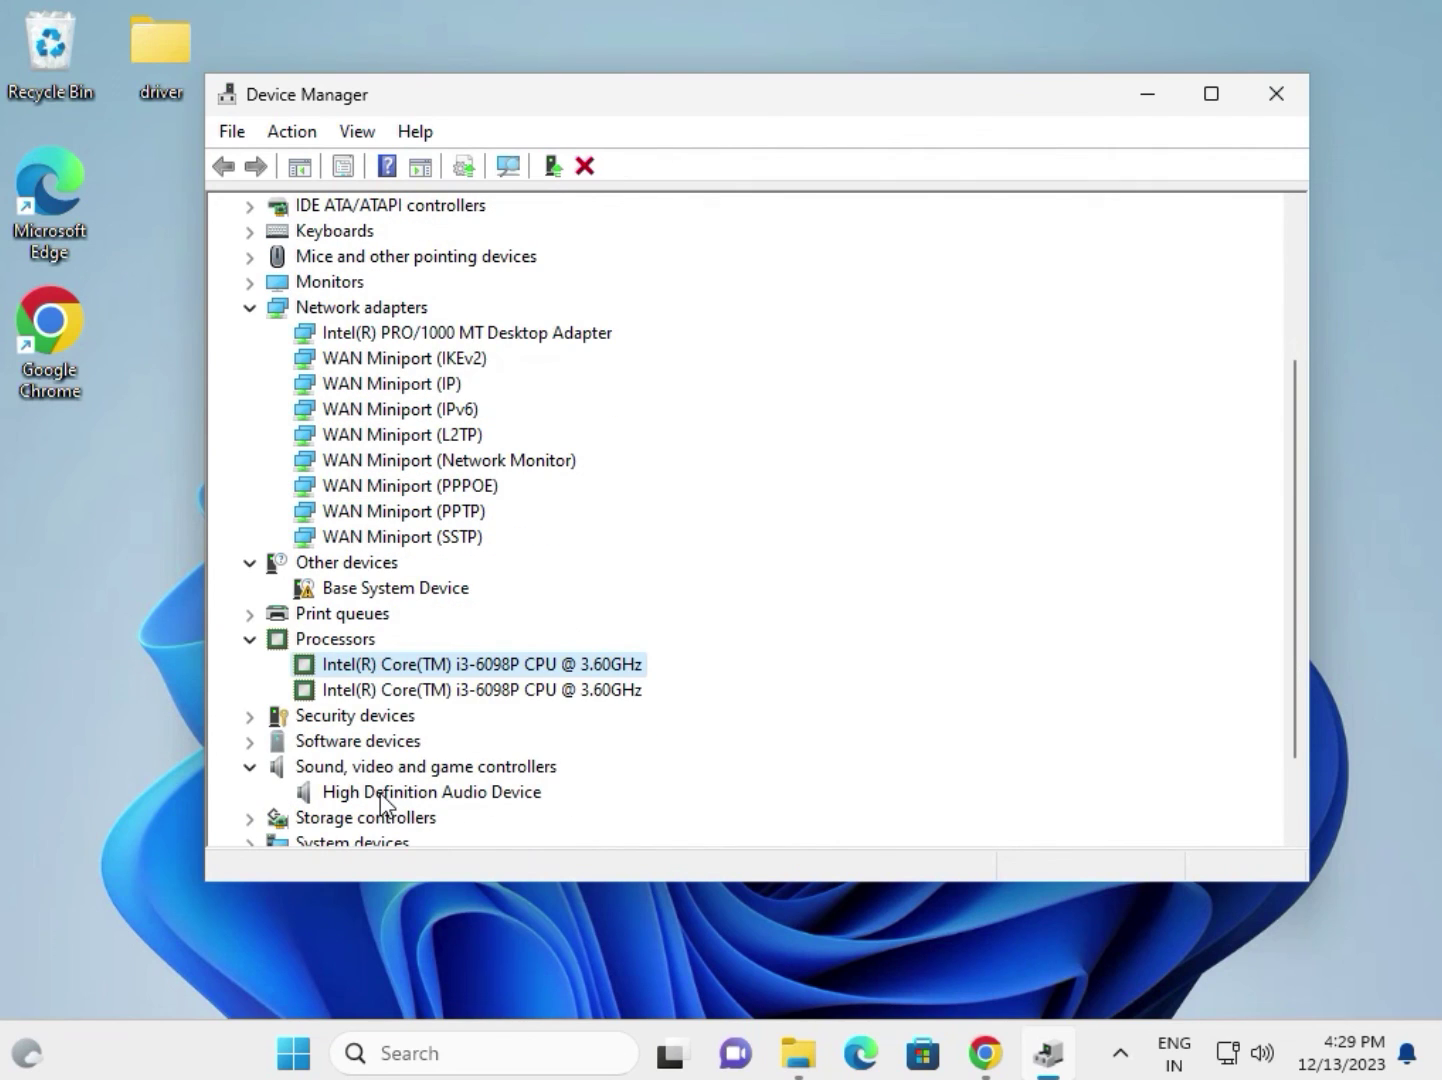